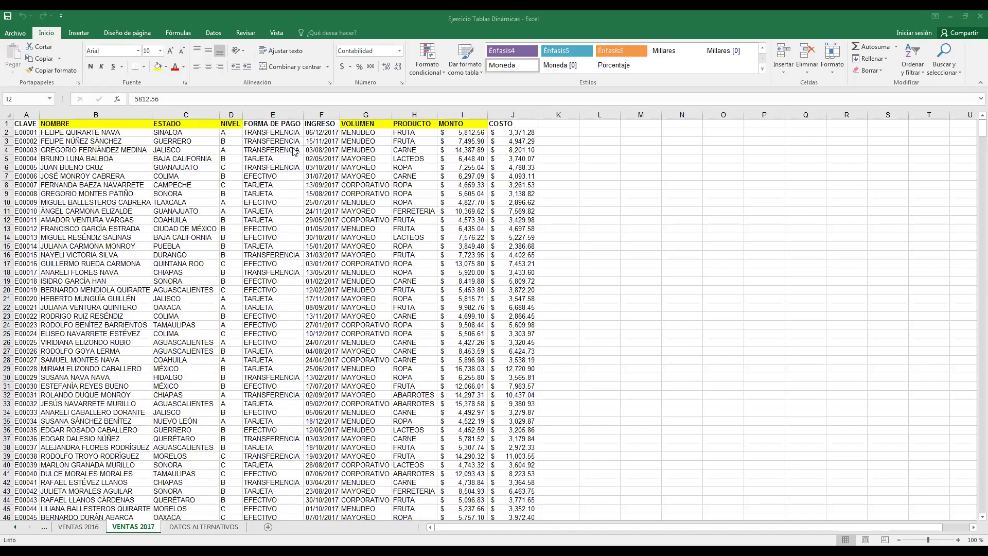
Step: Review the VENTAS 2017 data column by column, from CLAVE through COSTO
{"action": "left_click", "coordinate": [600, 182]}
{"action": "left_click", "coordinate": [136, 143]}
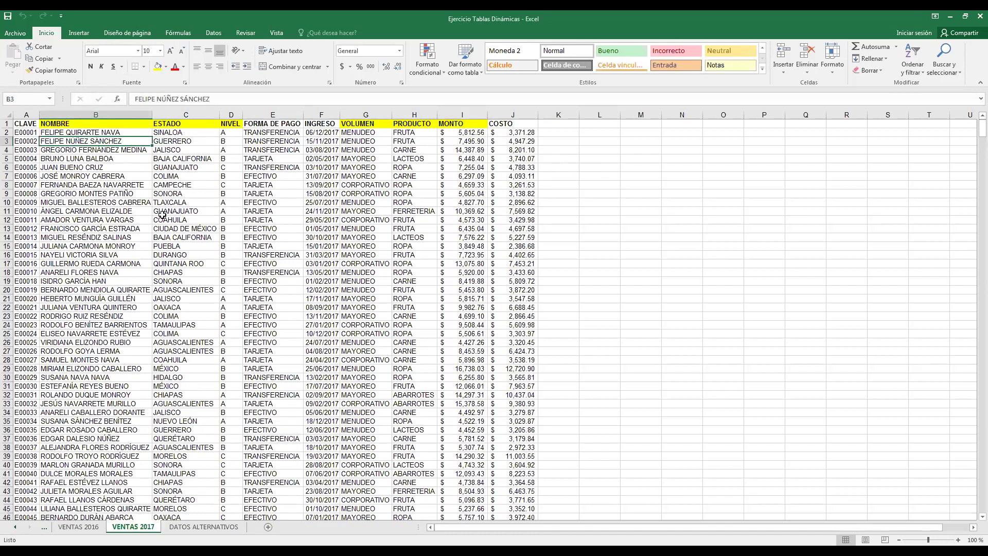
{"action": "left_click", "coordinate": [27, 115]}
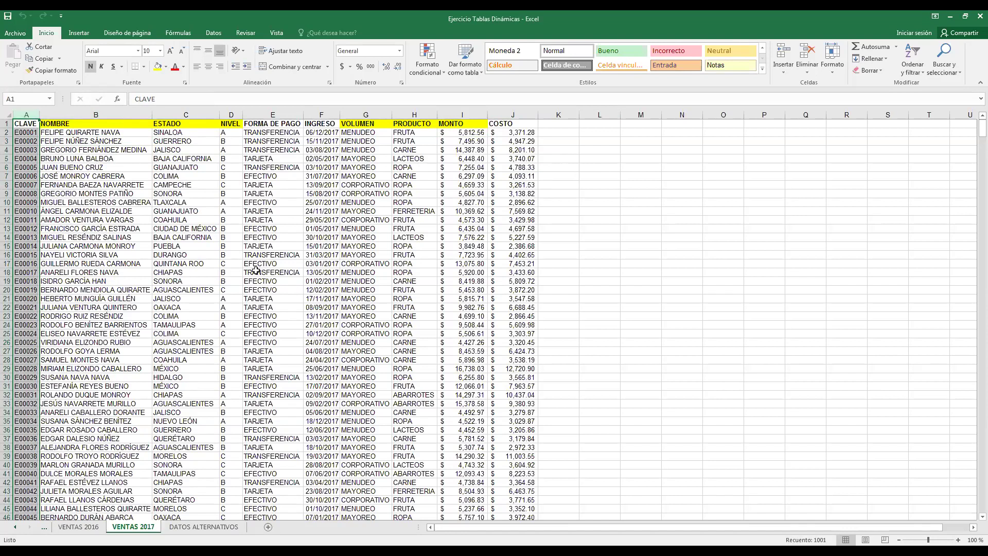
{"action": "key", "text": "Right"}
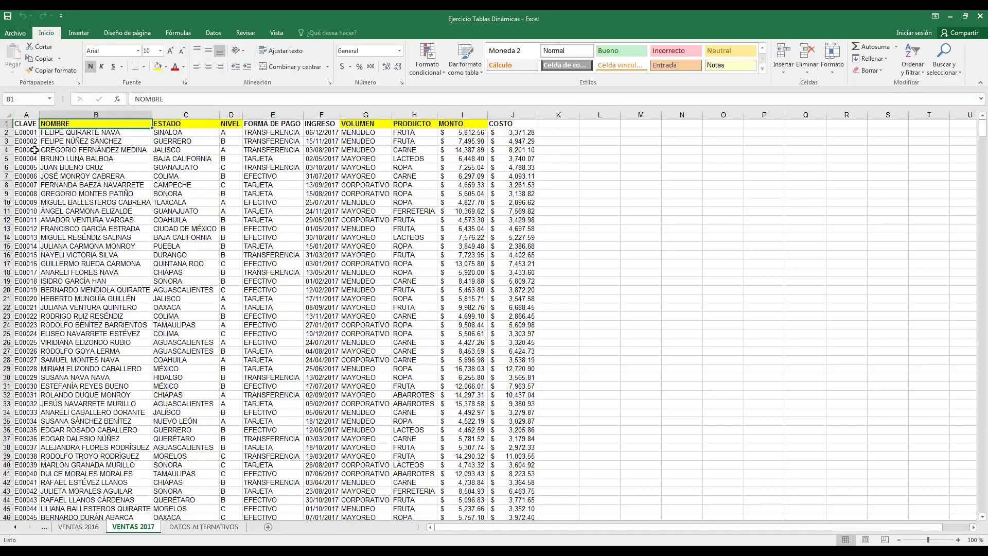
{"action": "left_click", "coordinate": [167, 114]}
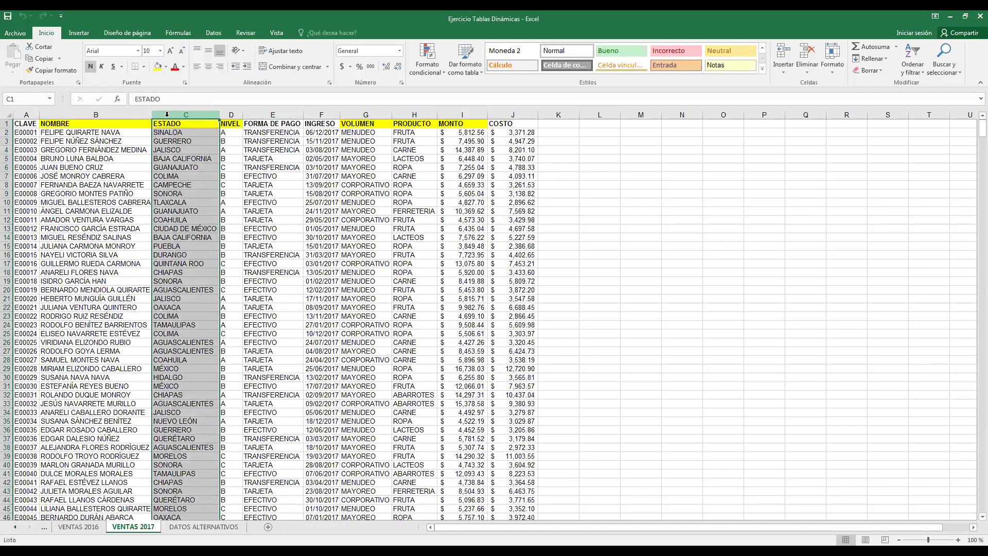
{"action": "left_click", "coordinate": [229, 115]}
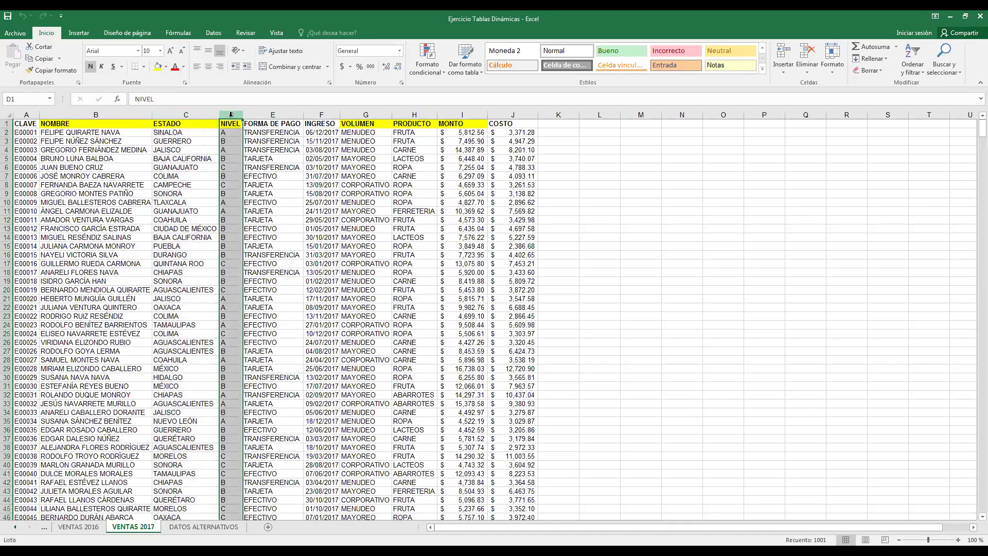
{"action": "left_click", "coordinate": [255, 113]}
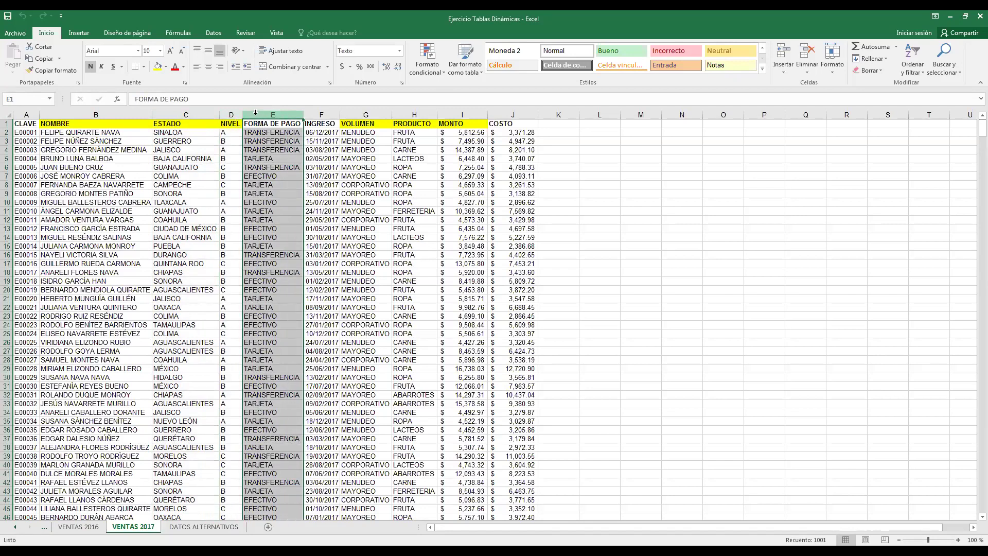
{"action": "left_click", "coordinate": [320, 114]}
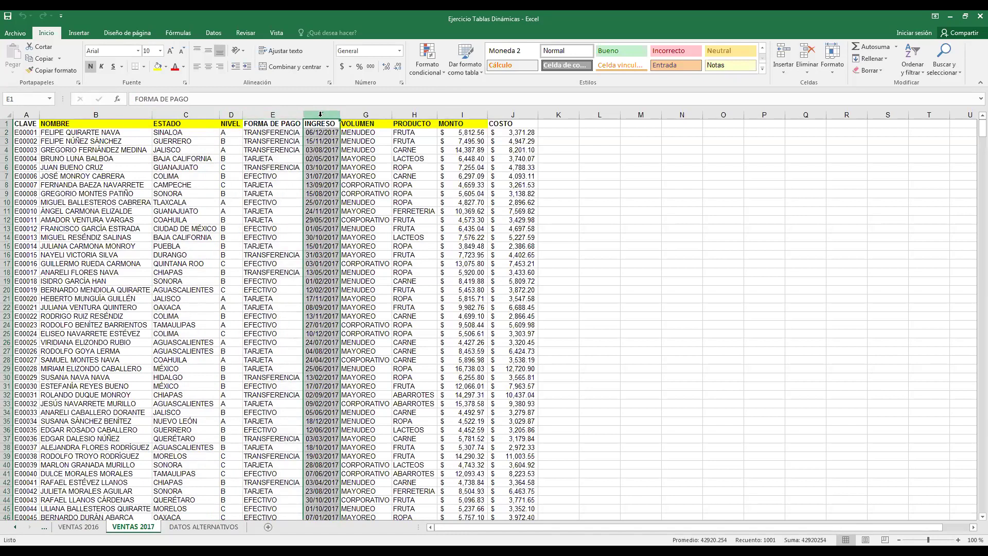
{"action": "left_click", "coordinate": [368, 114]}
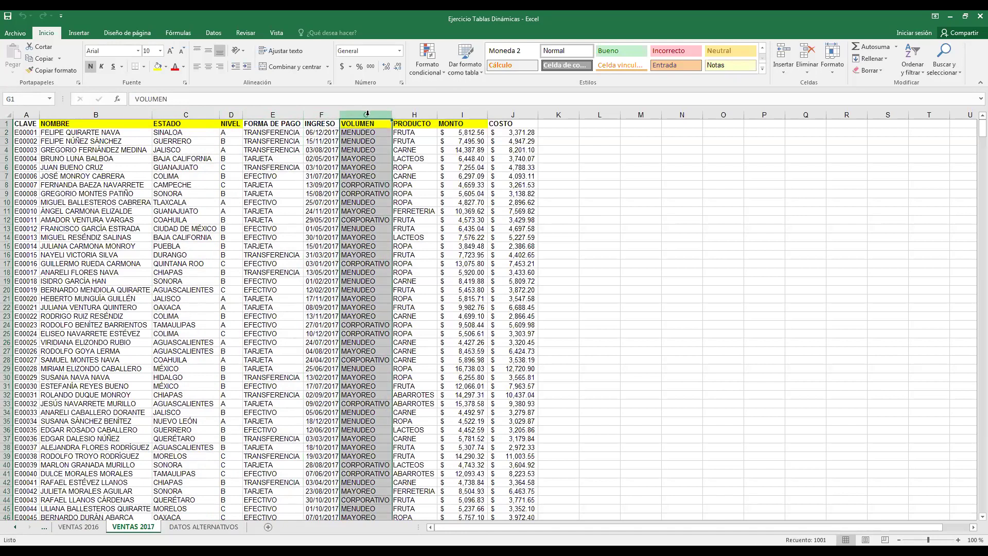
{"action": "left_click", "coordinate": [400, 113]}
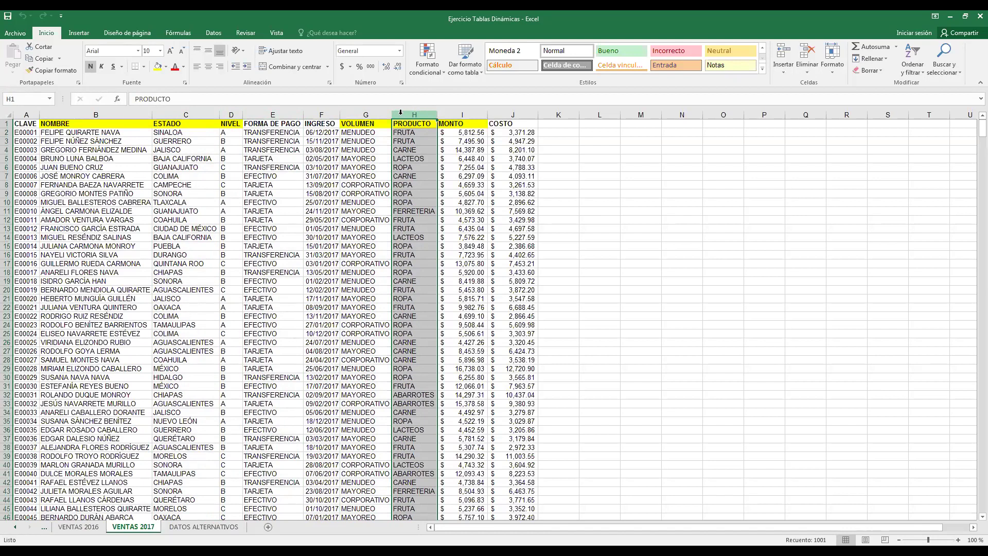
{"action": "left_click", "coordinate": [466, 113]}
{"action": "left_click", "coordinate": [499, 113]}
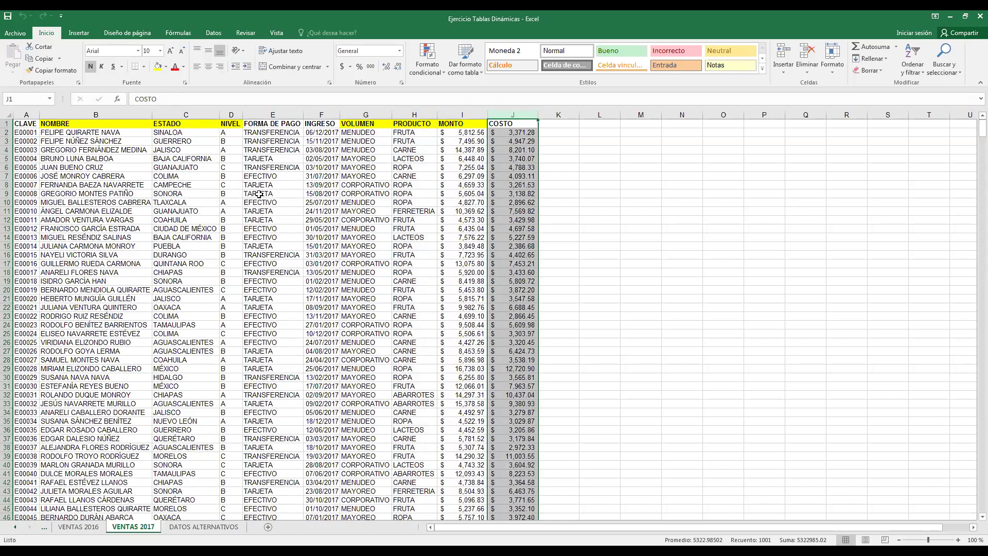
{"action": "left_click", "coordinate": [565, 167]}
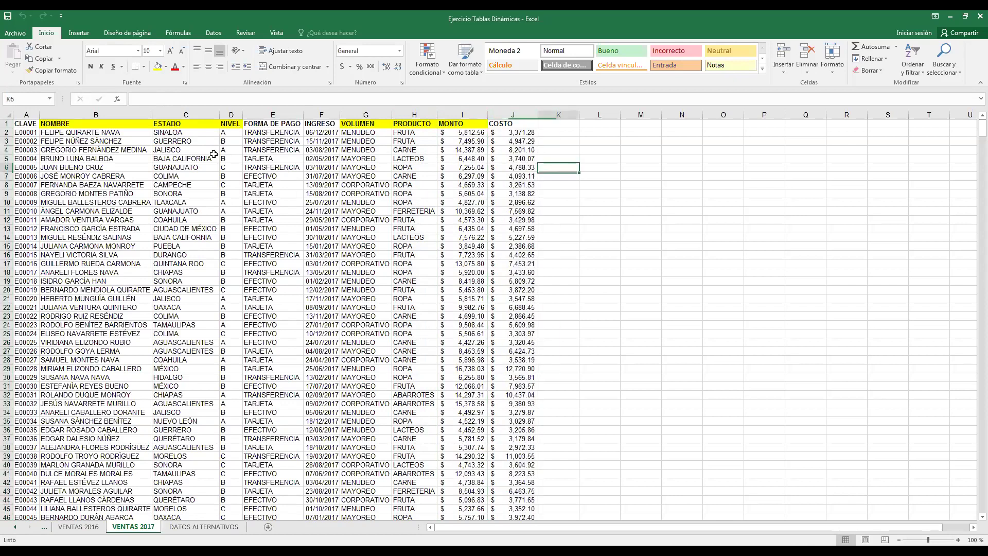
Step: Start a PivotTable from the VENTAS 2017 sales data in range A1:J1001
{"action": "left_click", "coordinate": [123, 140]}
{"action": "left_click", "coordinate": [120, 133]}
{"action": "left_click", "coordinate": [250, 167]}
{"action": "left_click", "coordinate": [201, 204]}
{"action": "left_click", "coordinate": [192, 176]}
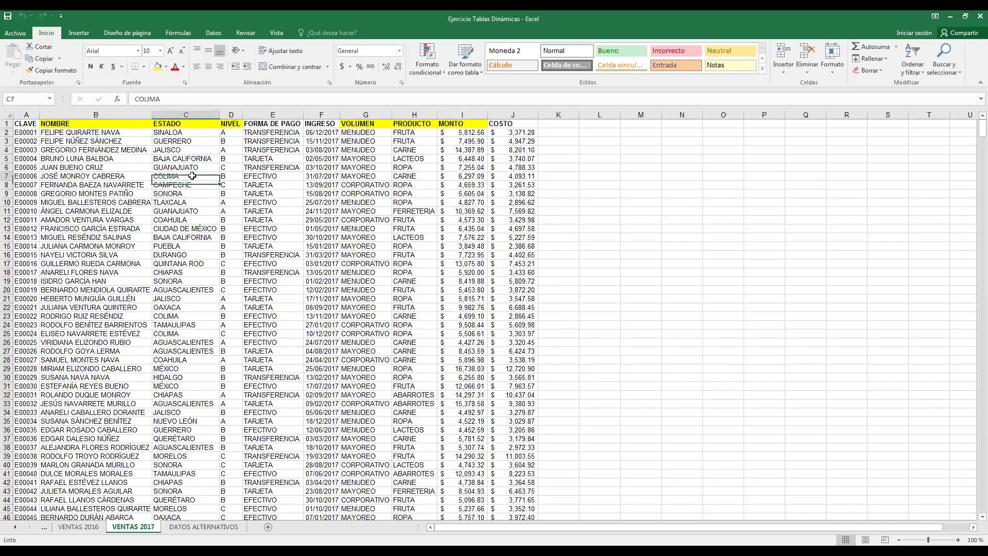
{"action": "left_click", "coordinate": [81, 33]}
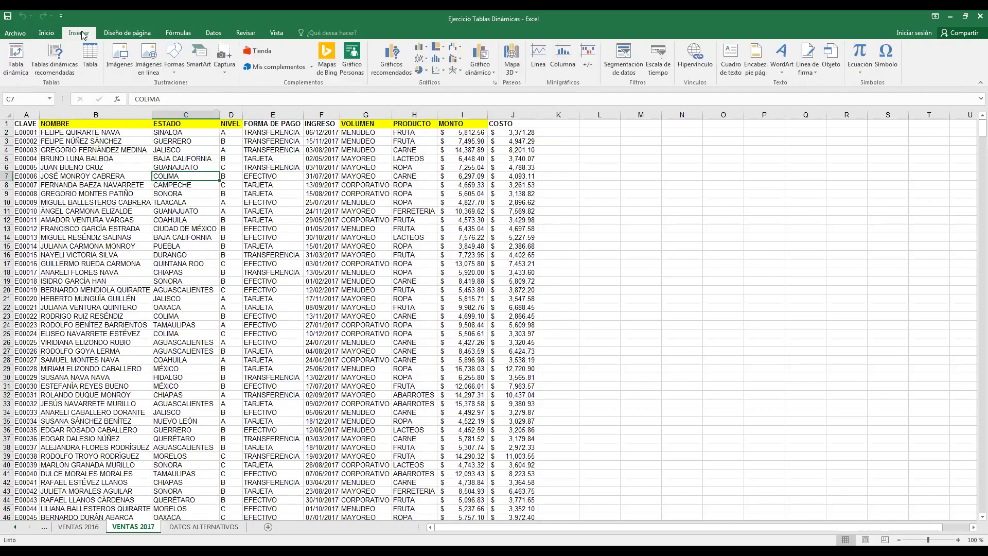
{"action": "left_click", "coordinate": [15, 72]}
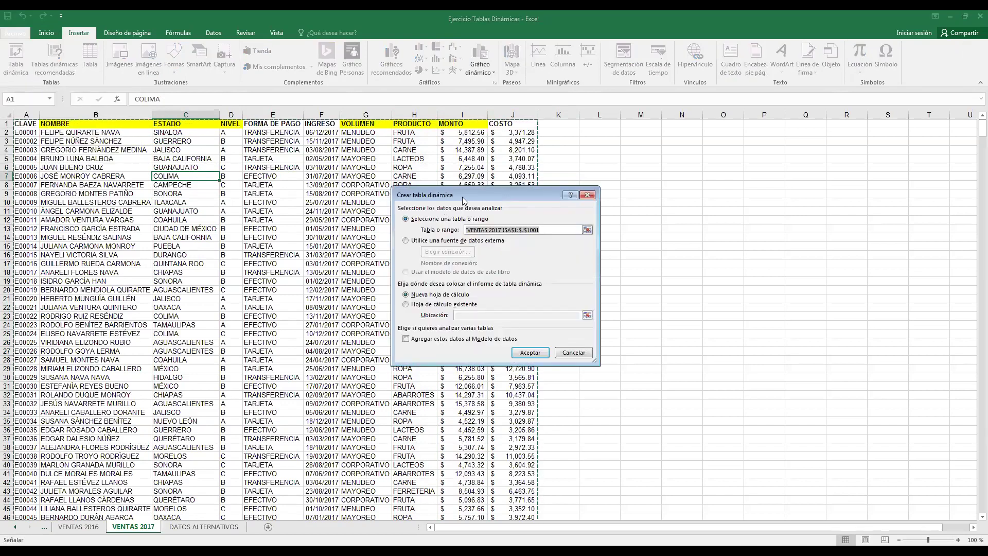
{"action": "left_click_drag", "start_coordinate": [462, 197], "coordinate": [363, 162]}
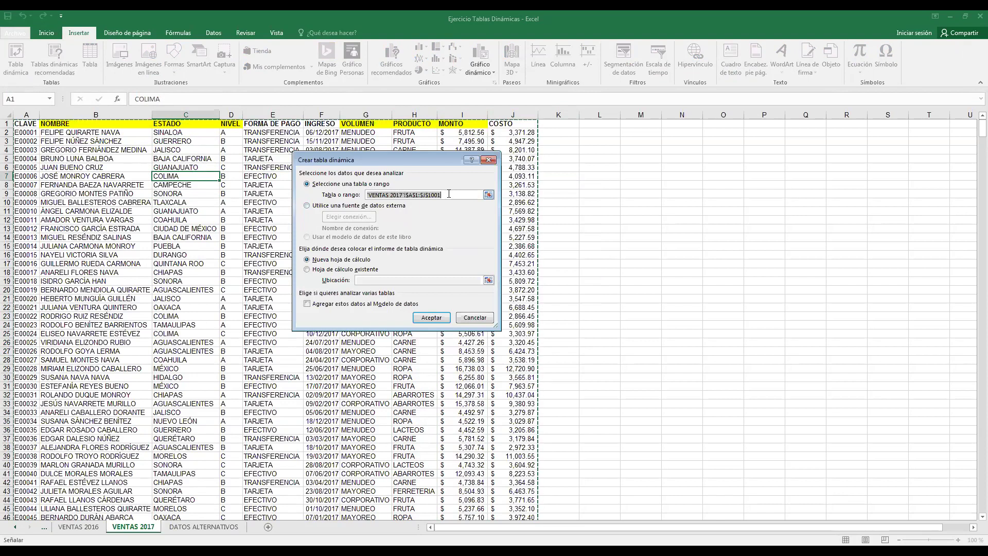
{"action": "left_click", "coordinate": [343, 207]}
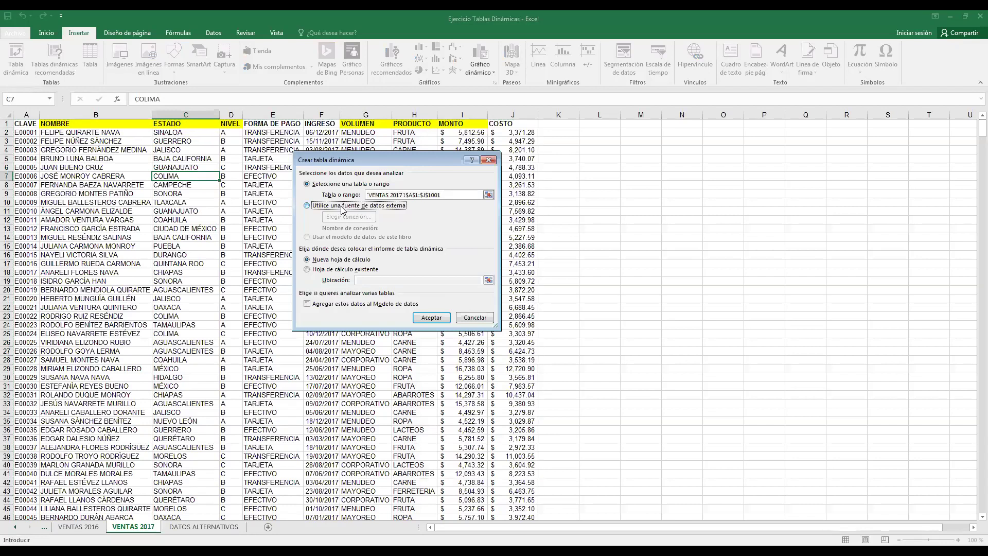
{"action": "left_click", "coordinate": [350, 217]}
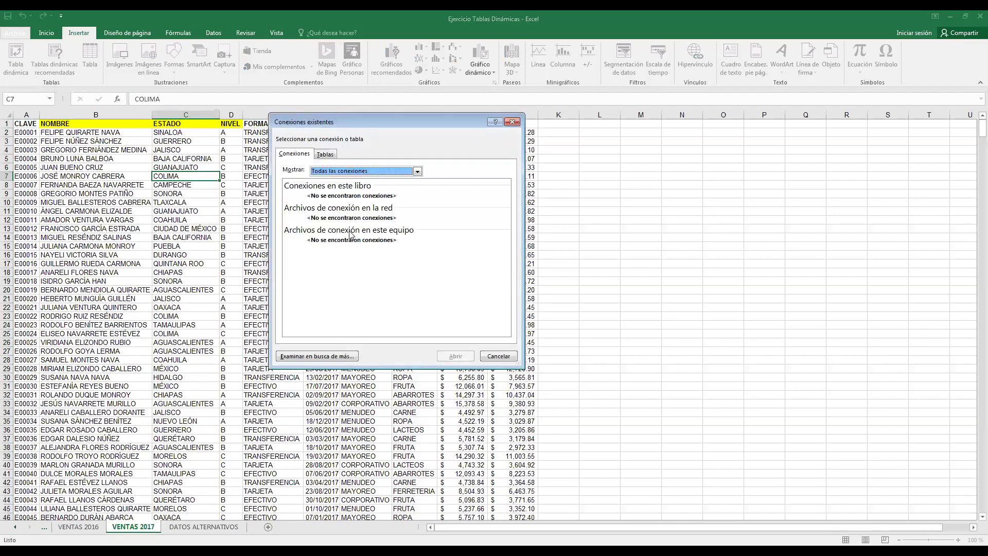
{"action": "left_click", "coordinate": [504, 361]}
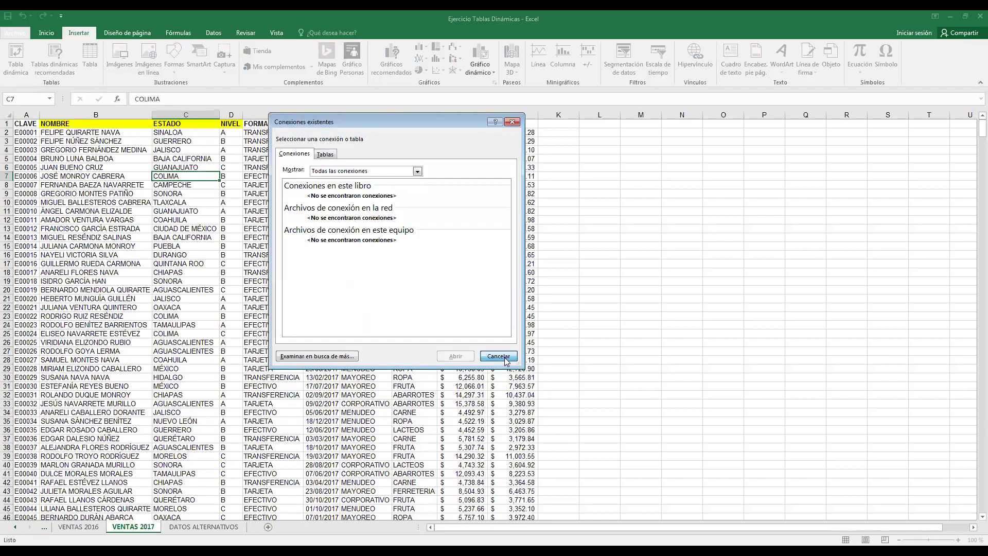
{"action": "left_click", "coordinate": [338, 184]}
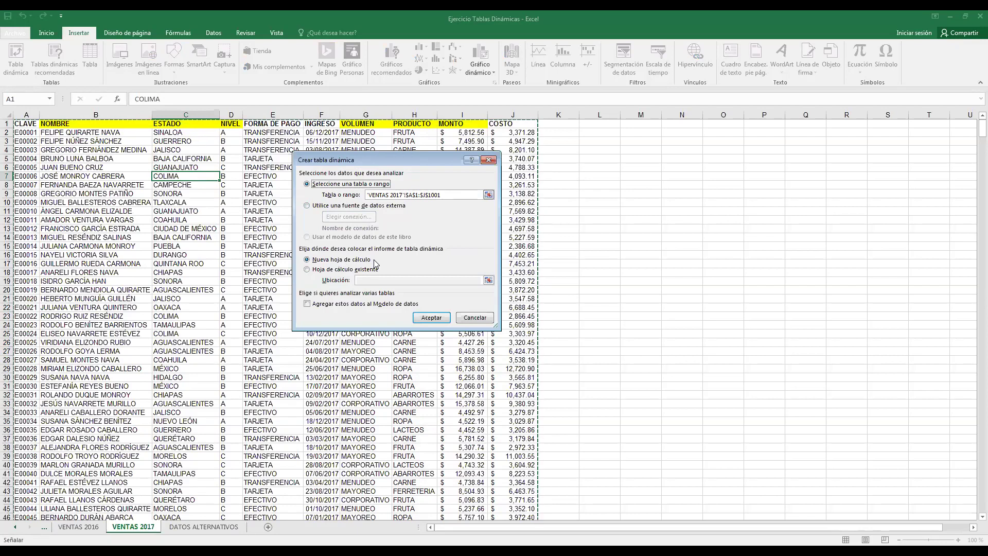
Step: Create the PivotTable on a new worksheet, with ESTADO as the row field and the sum of MONTO as values
{"action": "left_click", "coordinate": [431, 317]}
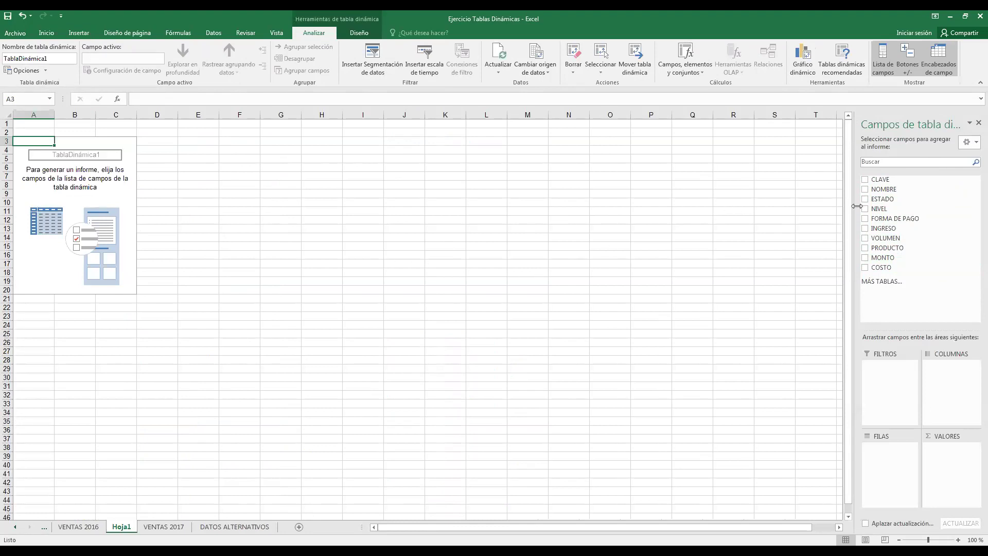
{"action": "left_click_drag", "start_coordinate": [856, 206], "coordinate": [787, 206]}
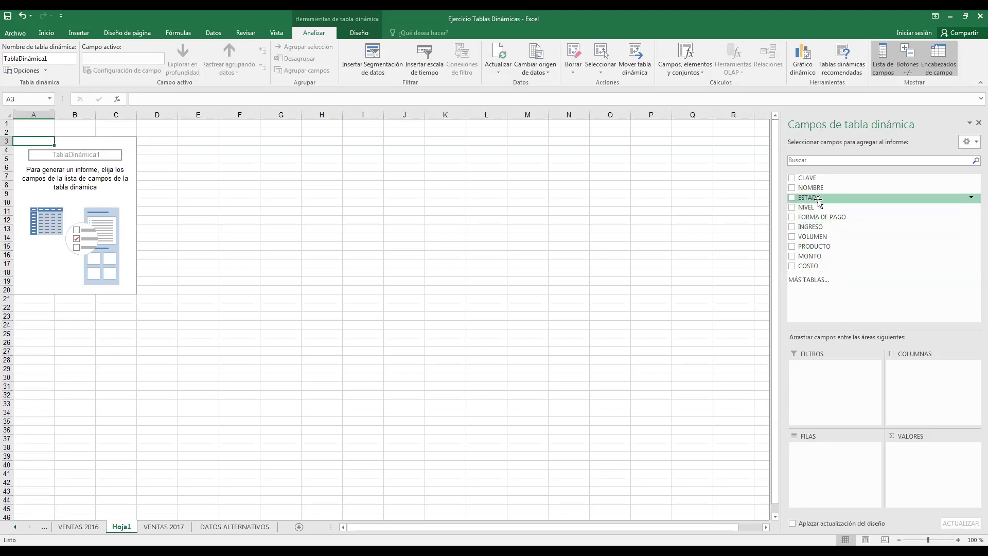
{"action": "left_click_drag", "start_coordinate": [819, 202], "coordinate": [831, 465]}
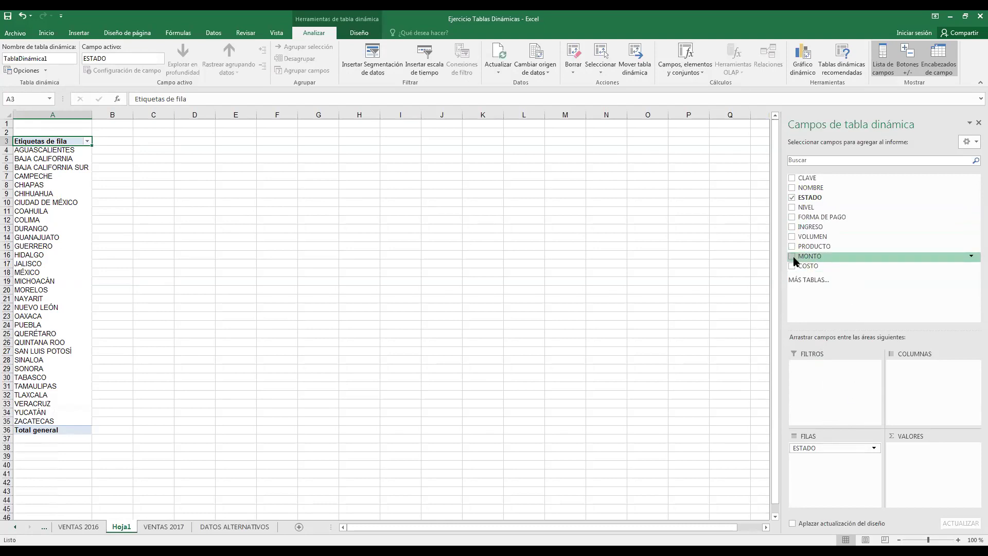
{"action": "left_click_drag", "start_coordinate": [803, 258], "coordinate": [923, 456]}
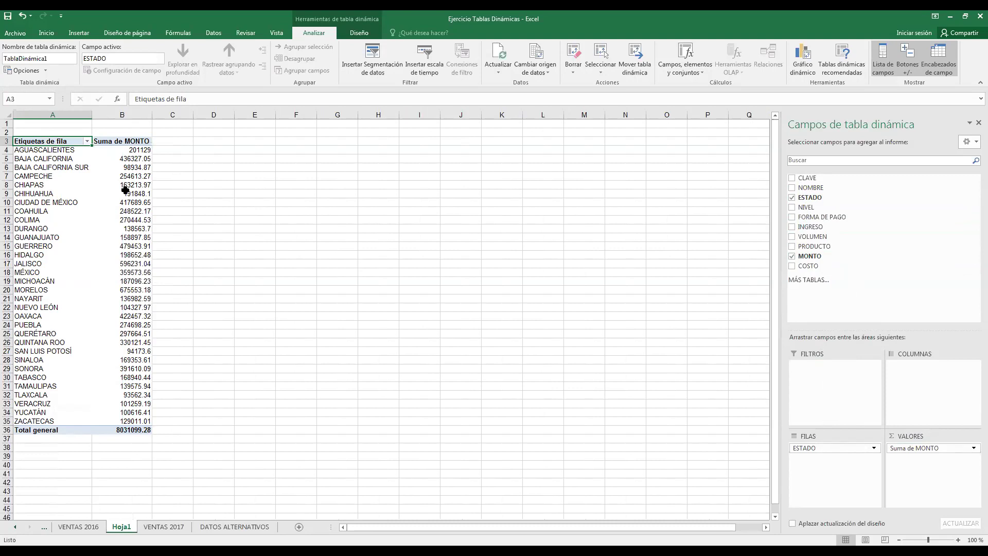
Step: Add VOLUMEN as the PivotTable's column field to break down each state's MONTO total
{"action": "left_click", "coordinate": [124, 151]}
{"action": "left_click", "coordinate": [124, 160]}
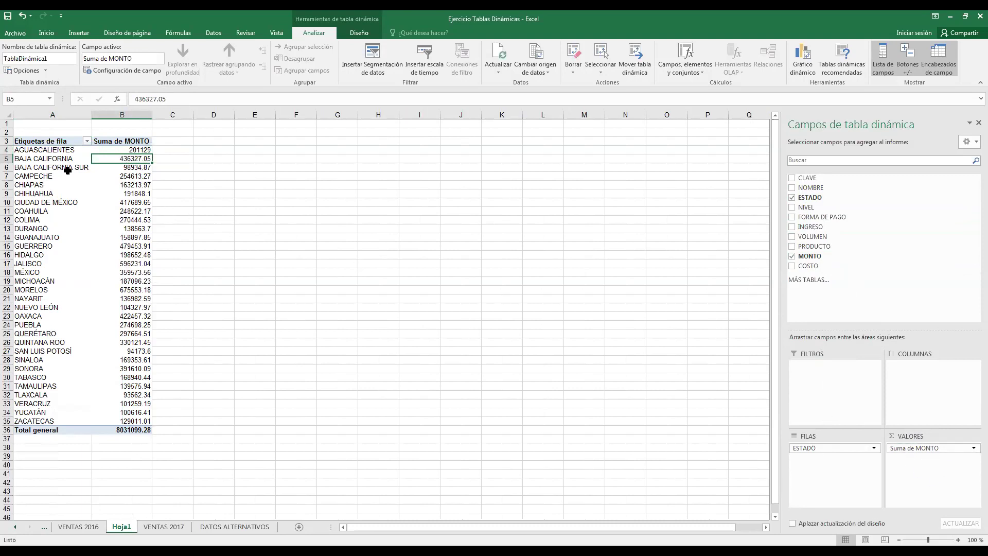
{"action": "left_click", "coordinate": [118, 167]}
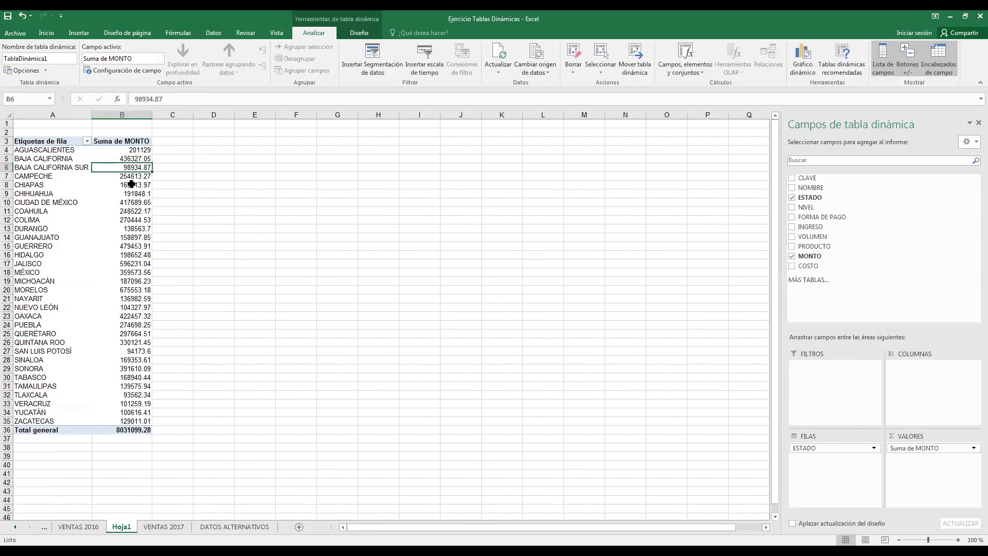
{"action": "left_click", "coordinate": [123, 157]}
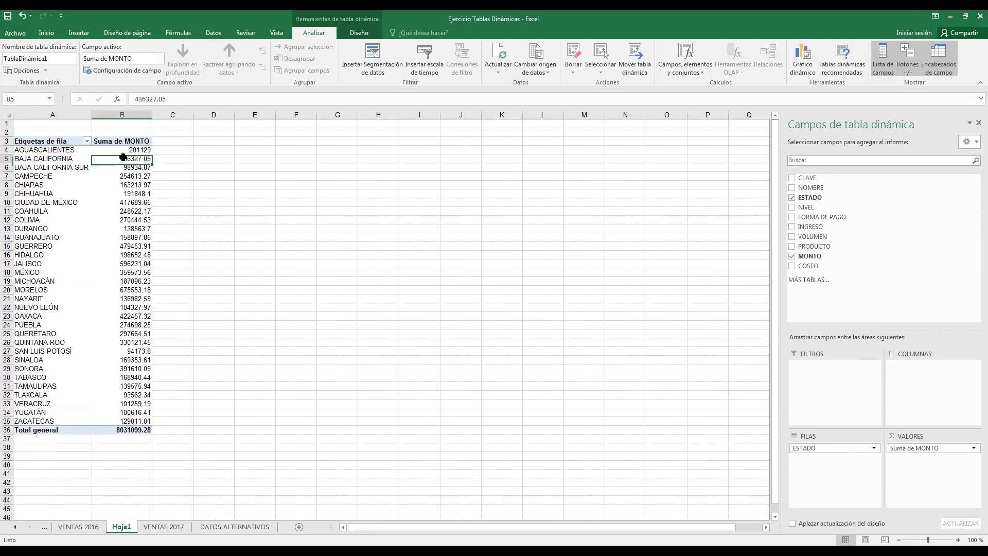
{"action": "mouse_move", "coordinate": [116, 227]}
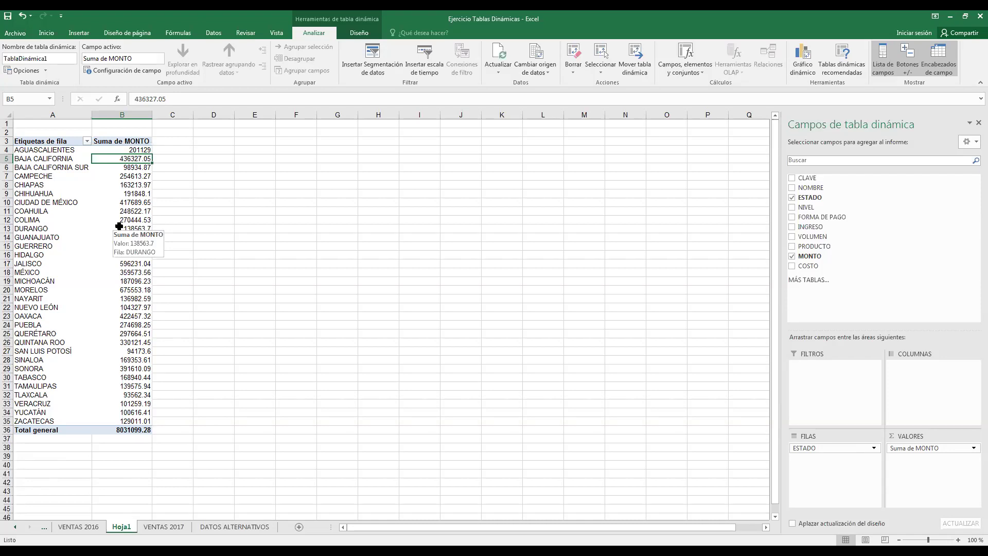
{"action": "mouse_move", "coordinate": [137, 252]}
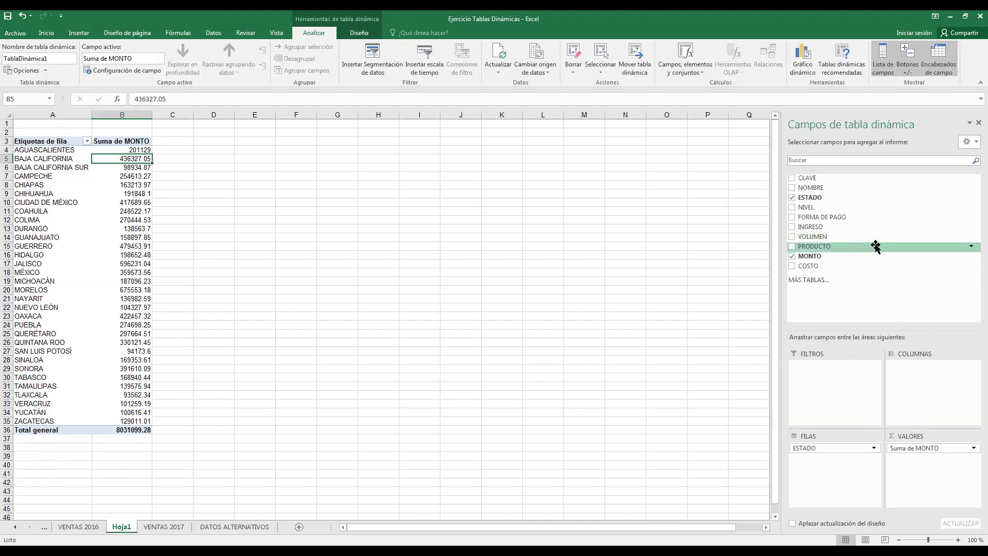
{"action": "left_click_drag", "start_coordinate": [839, 239], "coordinate": [916, 376]}
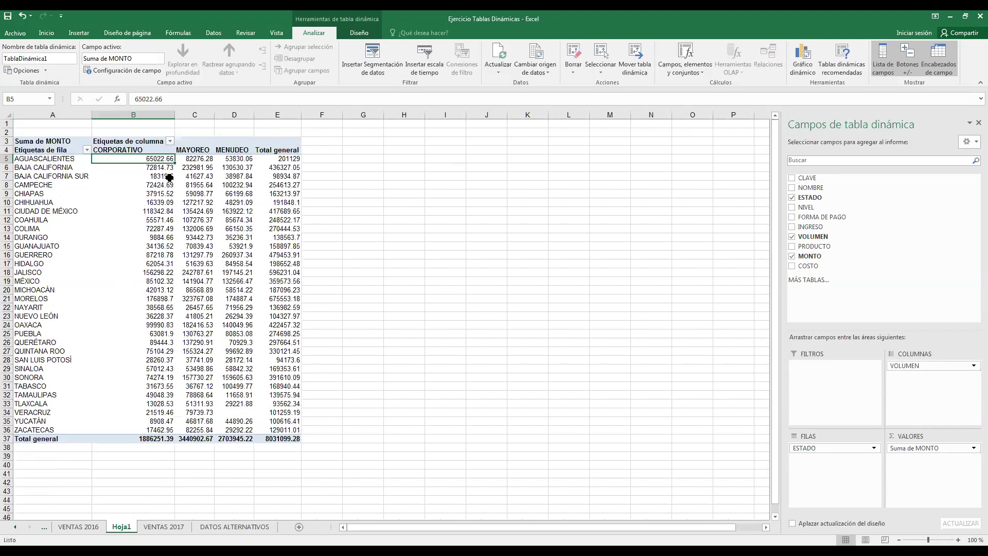
Step: Examine the CORPORATIVO, MAYOREO and MENUDEO columns and the Total general amounts per state
{"action": "left_click", "coordinate": [148, 113]}
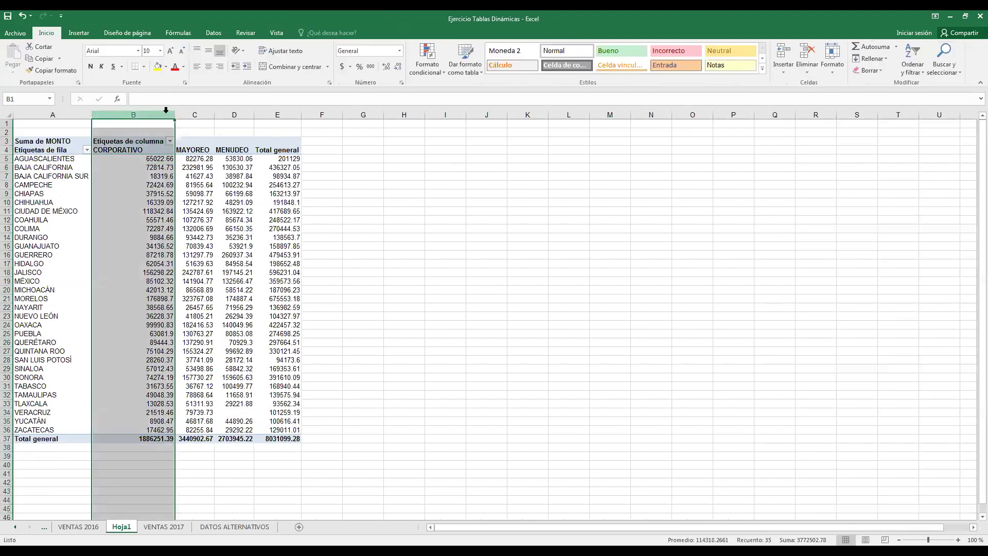
{"action": "left_click", "coordinate": [195, 114]}
{"action": "left_click", "coordinate": [228, 113]}
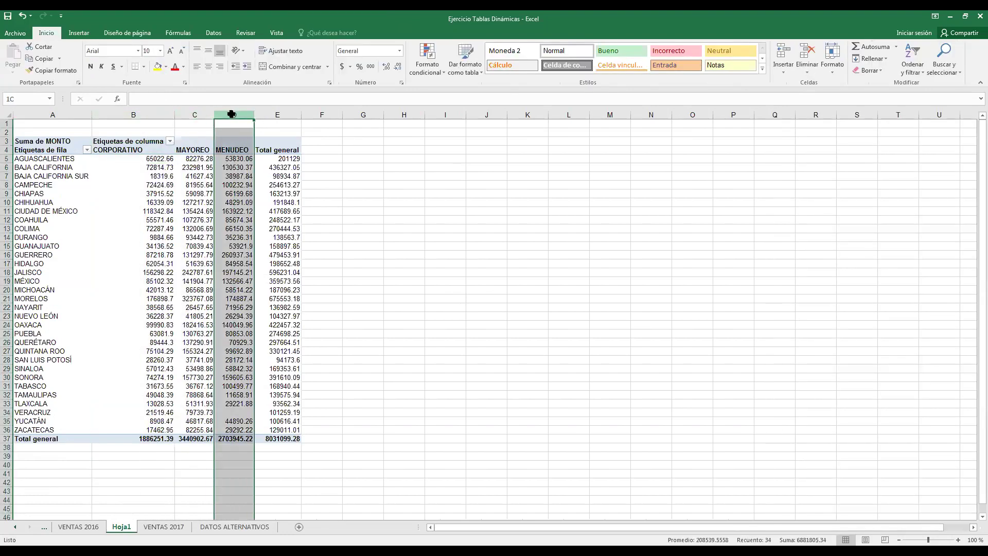
{"action": "left_click", "coordinate": [147, 113]}
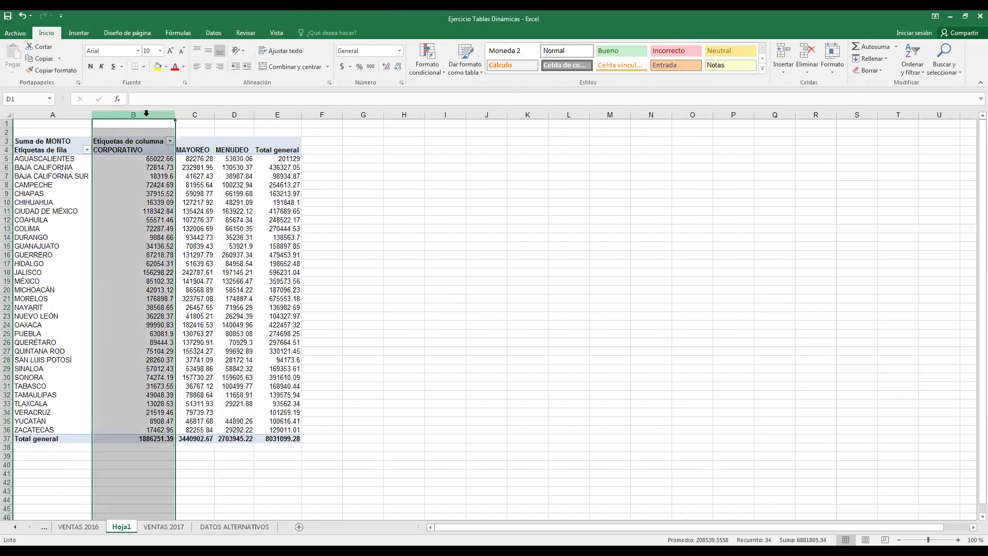
{"action": "left_click", "coordinate": [197, 115]}
{"action": "left_click", "coordinate": [231, 112]}
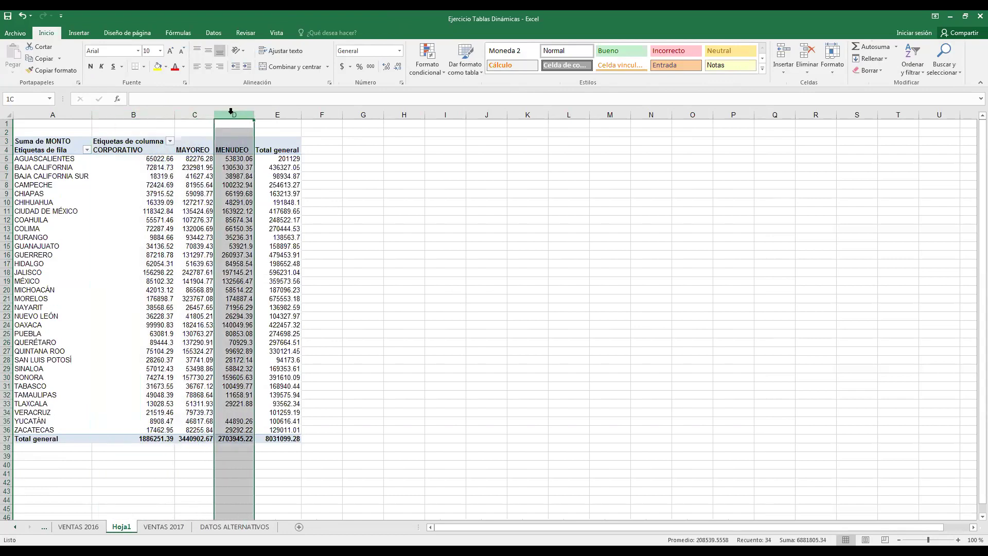
{"action": "left_click", "coordinate": [160, 168]}
{"action": "left_click", "coordinate": [284, 166]}
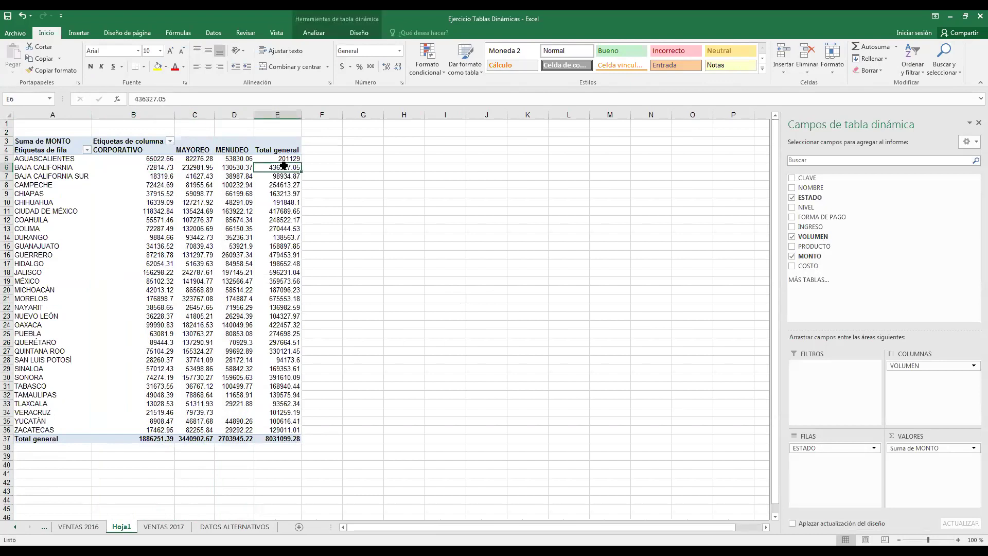
{"action": "key", "text": "Down"}
{"action": "key", "text": "Down"}
{"action": "key", "text": "Down"}
{"action": "key", "text": "Down"}
{"action": "key", "text": "Down"}
{"action": "key", "text": "Down"}
{"action": "key", "text": "Down"}
{"action": "key", "text": "Down"}
{"action": "key", "text": "Down"}
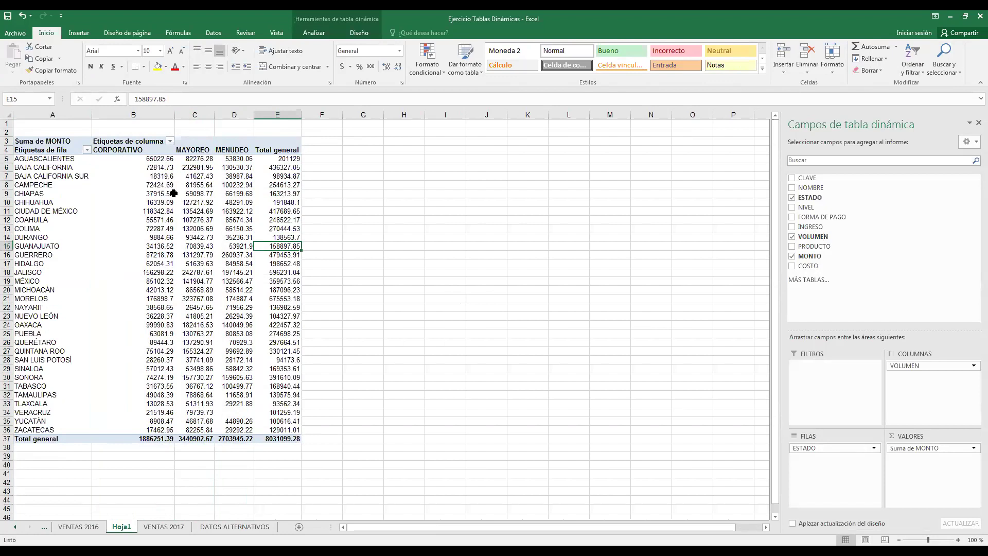
Step: Open the finished PivotTable on the Dinámica Vol y Prod x Métod Pag sheet
{"action": "left_click", "coordinate": [147, 184]}
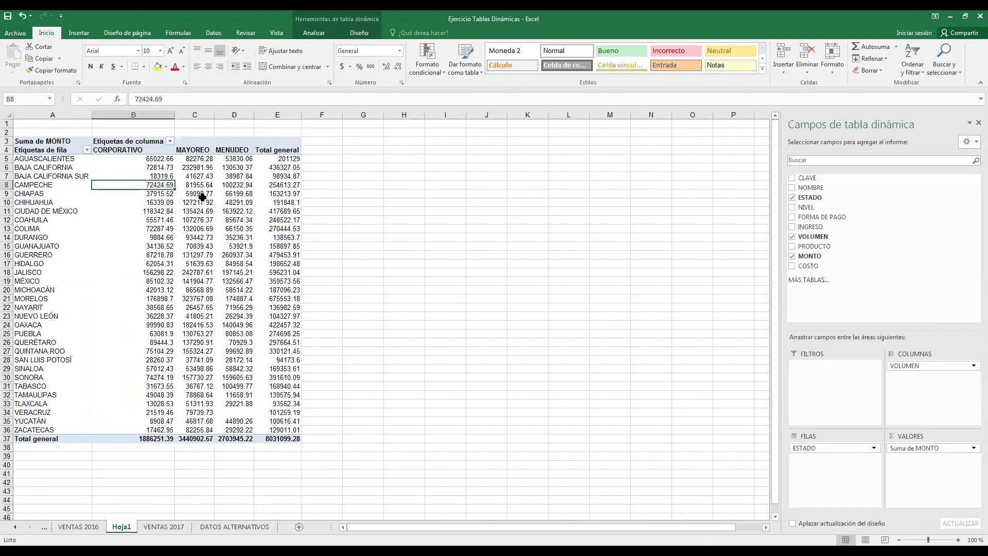
{"action": "mouse_move", "coordinate": [202, 197]}
{"action": "left_click", "coordinate": [309, 33]}
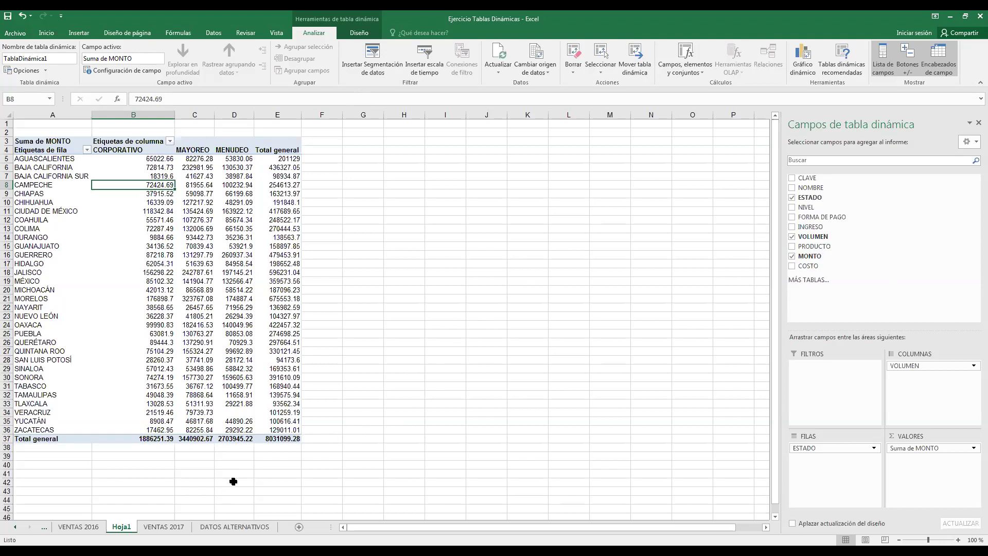
{"action": "left_click", "coordinate": [15, 527]}
{"action": "left_click", "coordinate": [14, 527]}
{"action": "left_click", "coordinate": [14, 527]}
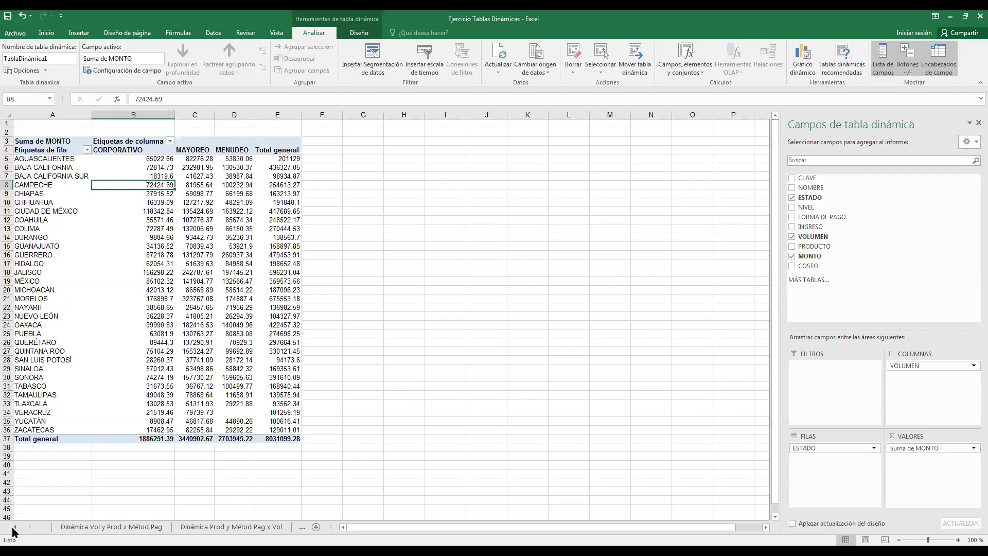
{"action": "left_click", "coordinate": [107, 530]}
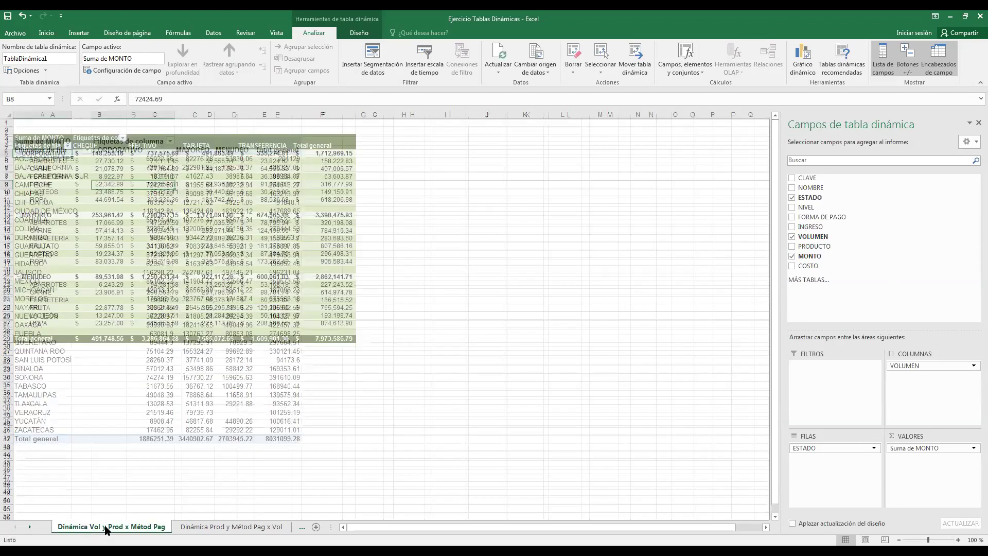
{"action": "left_click", "coordinate": [217, 528]}
{"action": "left_click", "coordinate": [155, 529]}
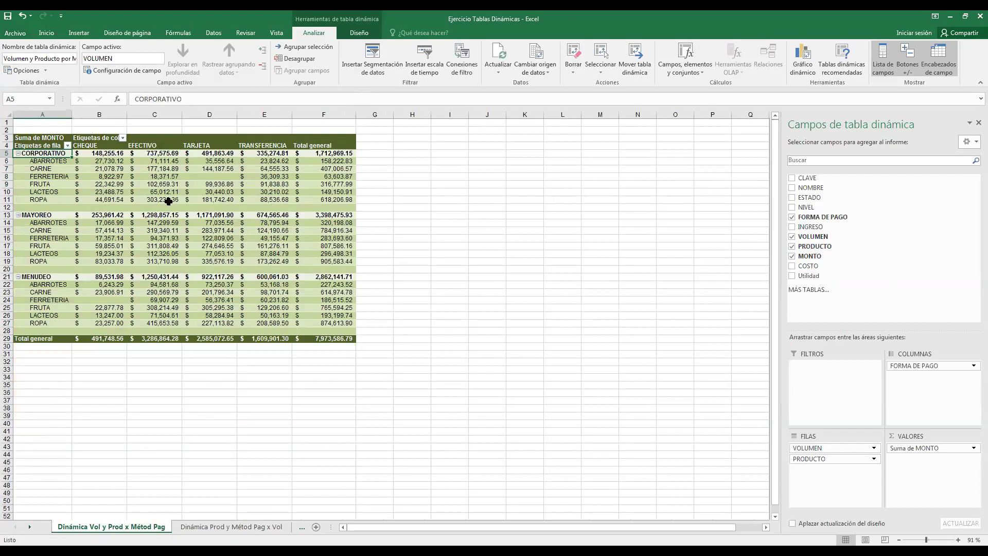
Step: Examine the VOLUMEN and PRODUCTO row fields, the CHEQUE, EFECTIVO, TARJETA and TRANSFERENCIA columns, and the Total general amounts
{"action": "left_click", "coordinate": [821, 448]}
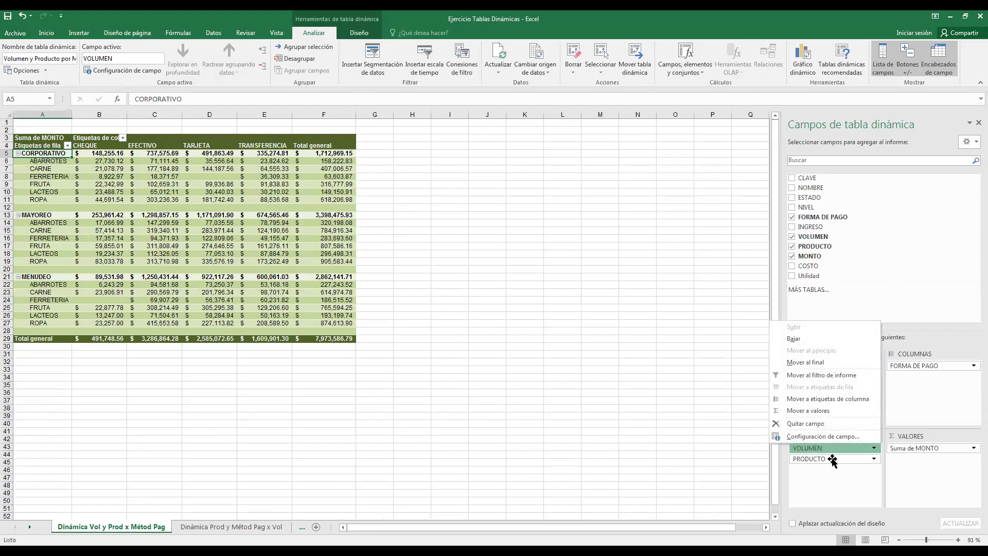
{"action": "left_click", "coordinate": [832, 459]}
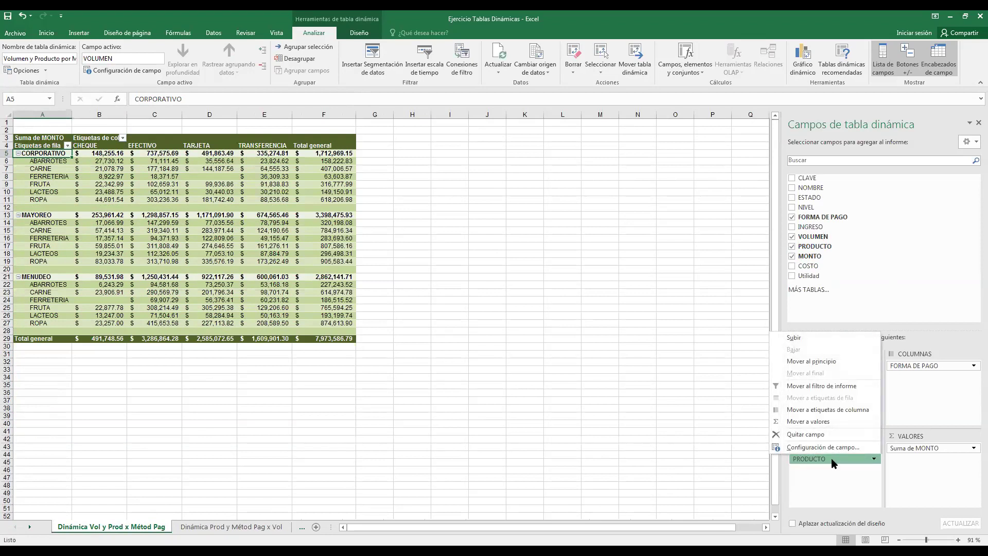
{"action": "left_click", "coordinate": [831, 472]}
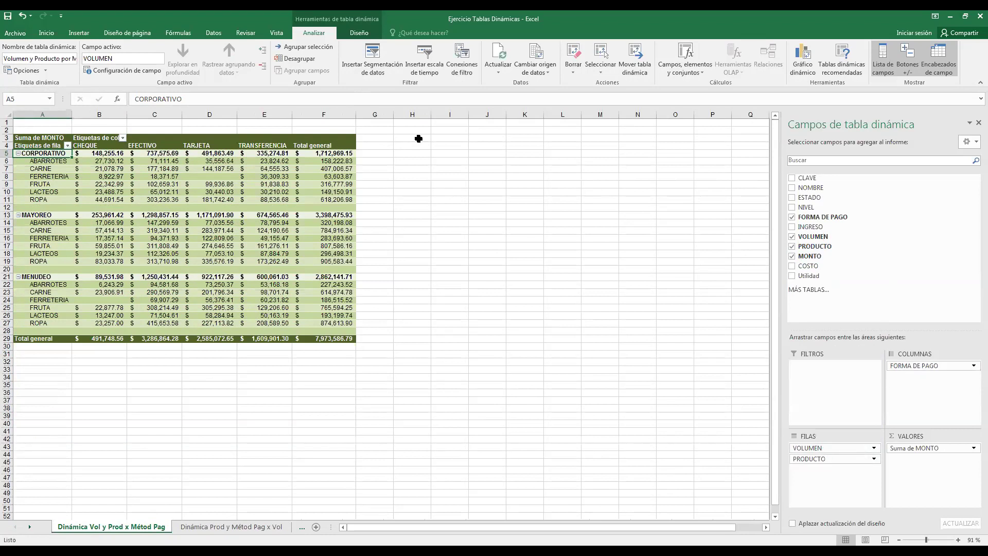
{"action": "left_click", "coordinate": [89, 146]}
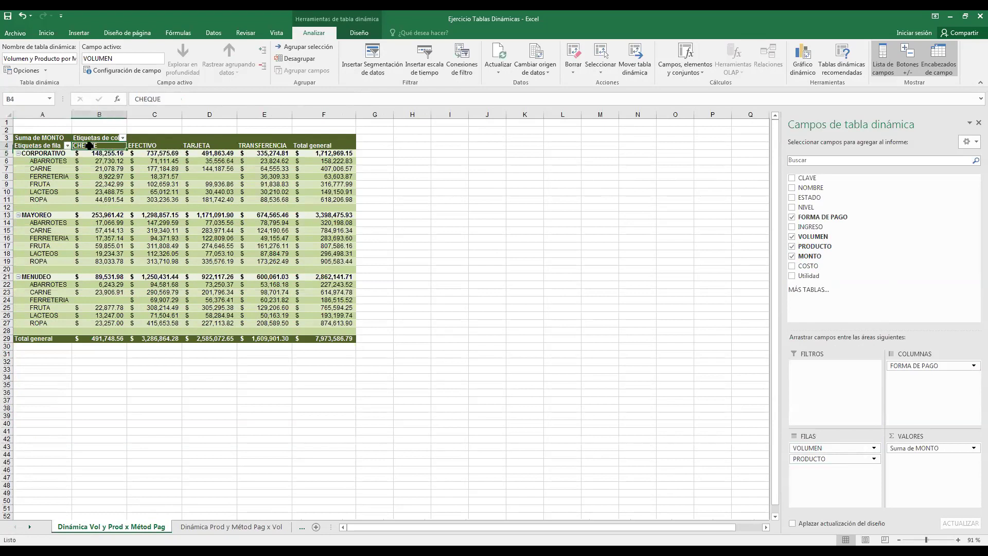
{"action": "left_click", "coordinate": [156, 148]}
{"action": "left_click", "coordinate": [200, 145]}
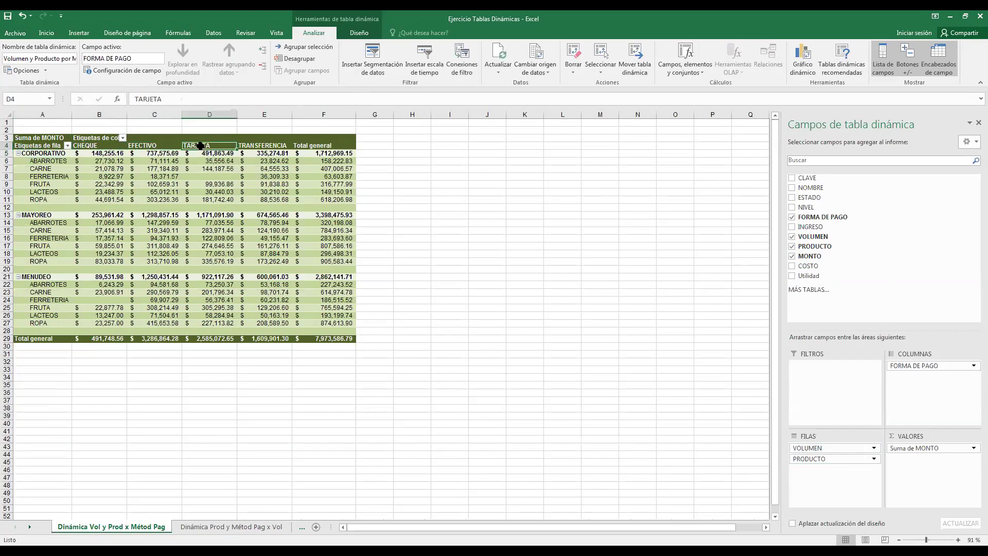
{"action": "left_click", "coordinate": [257, 144]}
{"action": "left_click", "coordinate": [319, 158]}
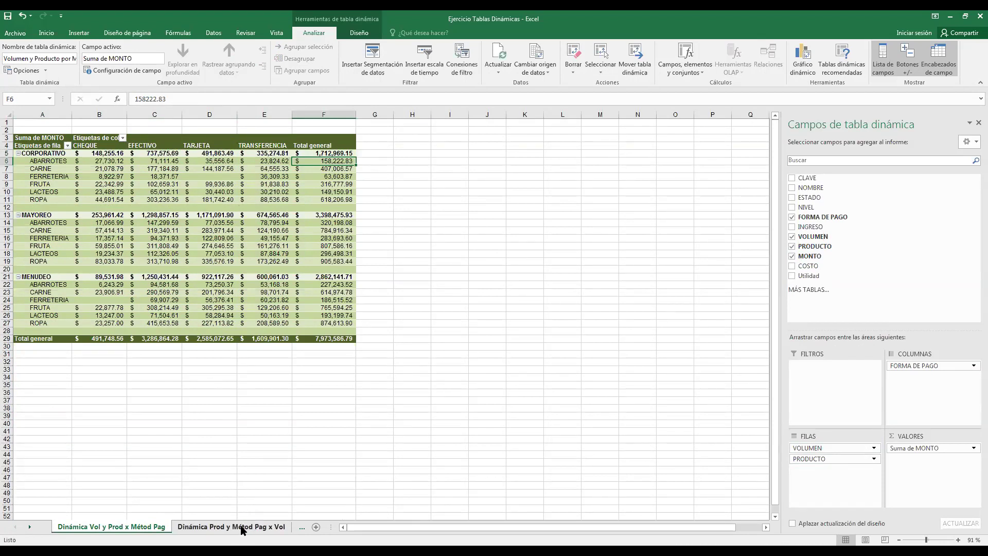
Step: View the Dinámica Prod y Métod Pag x Vol sheet and examine its CORPORATIVO, MAYOREO and MENUDEO columns
{"action": "left_click", "coordinate": [243, 530]}
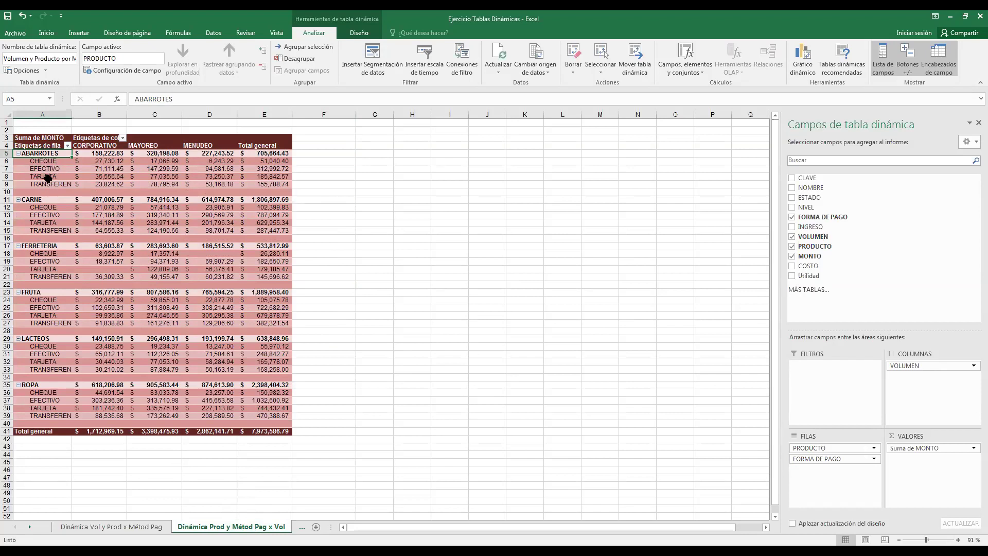
{"action": "left_click", "coordinate": [104, 144]}
{"action": "key", "text": "Right"}
{"action": "key", "text": "Right"}
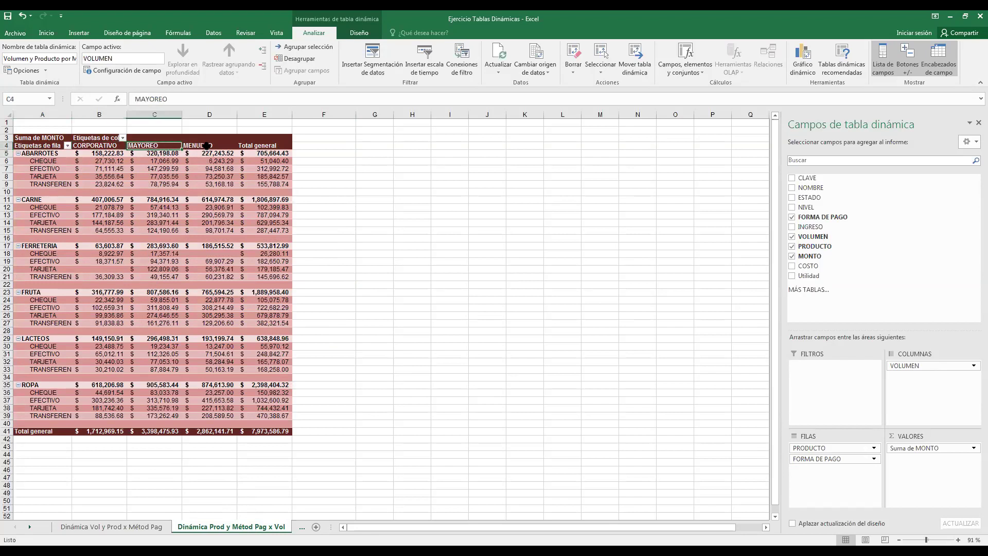
{"action": "left_click", "coordinate": [104, 148]}
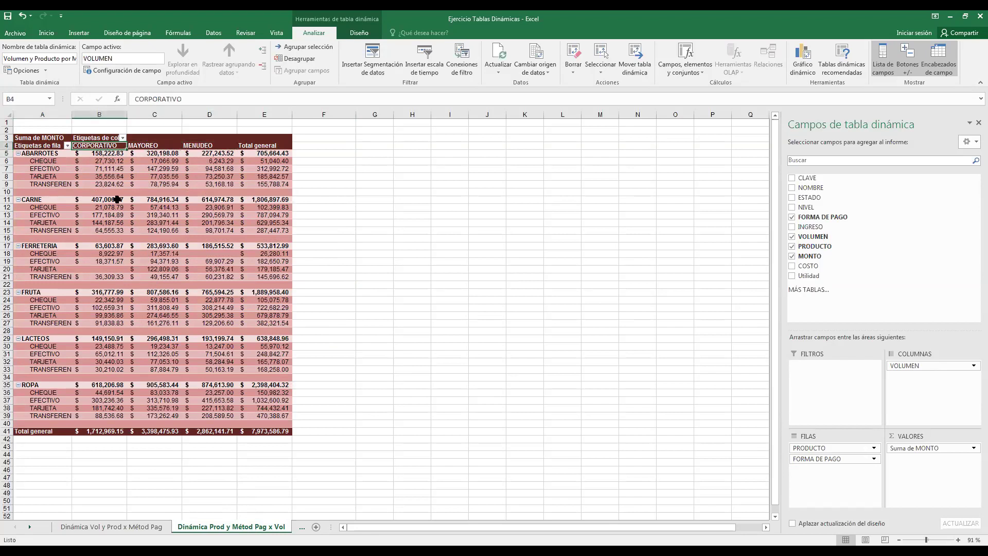
Step: View the Dinámica Vol y Métod x Producto sheet and examine its product columns from ABARROTES to ROPA
{"action": "left_click", "coordinate": [301, 527]}
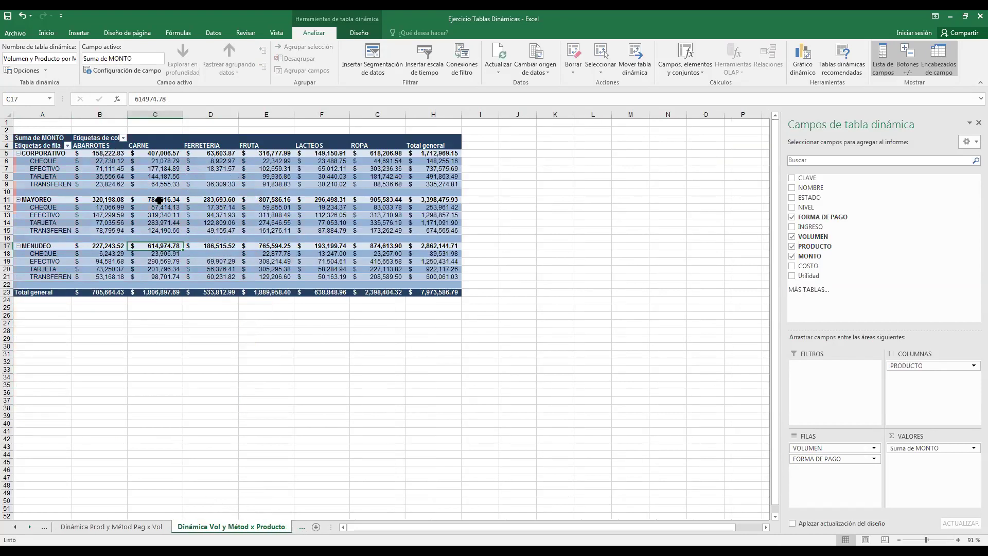
{"action": "left_click", "coordinate": [97, 146]}
{"action": "left_click", "coordinate": [152, 147]}
{"action": "left_click", "coordinate": [202, 147]}
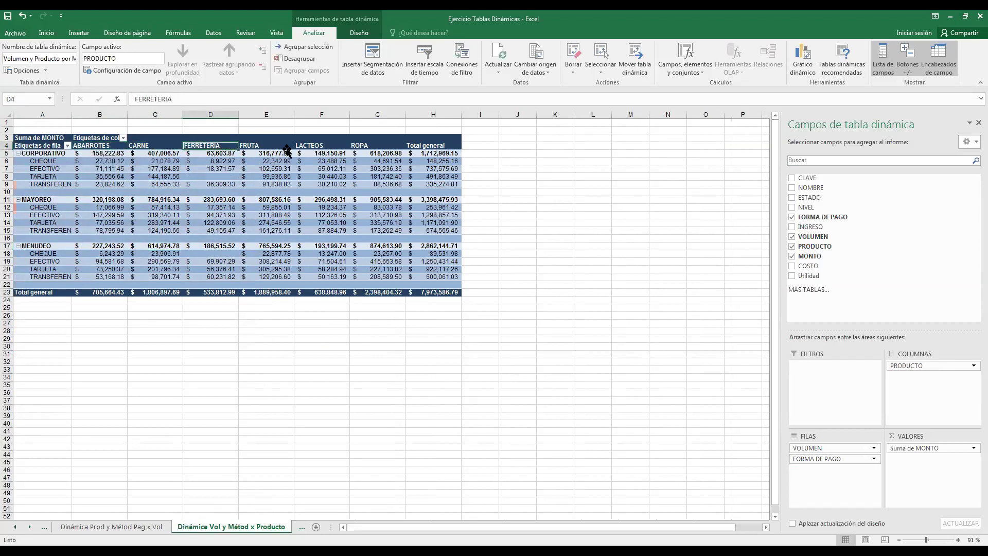
{"action": "left_click", "coordinate": [288, 148]}
{"action": "left_click", "coordinate": [300, 153]}
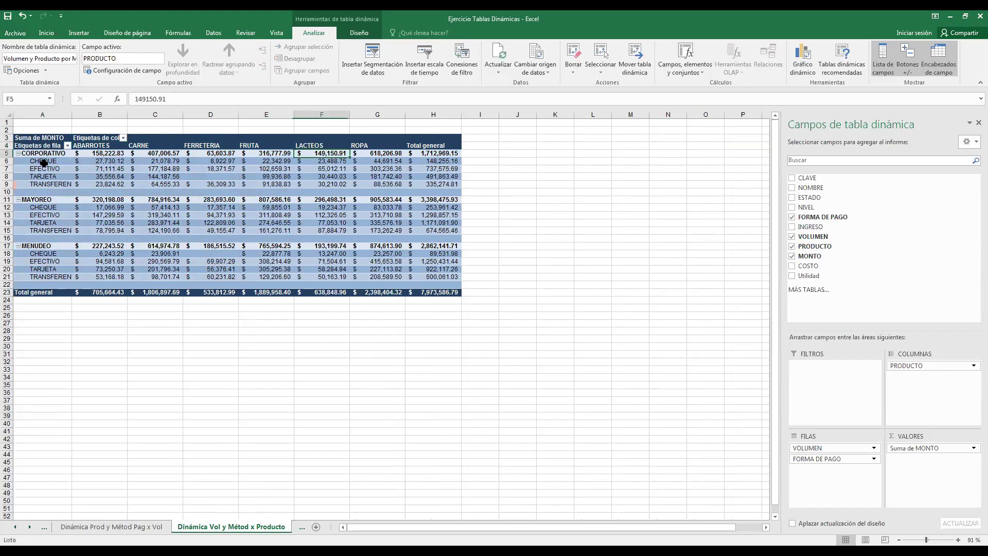
{"action": "key", "text": "Right"}
{"action": "key", "text": "Up"}
{"action": "key", "text": "Left"}
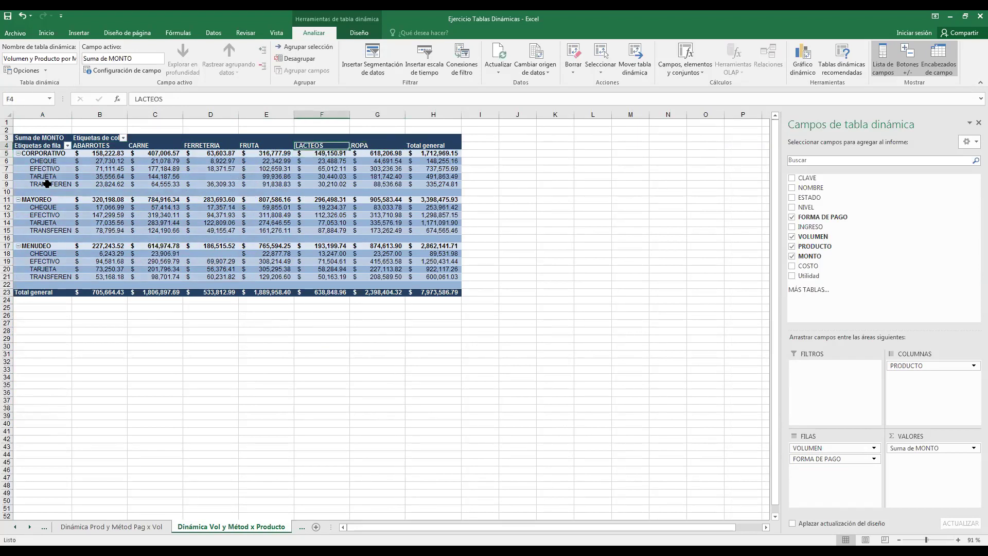
Step: Select the payment method labels from CHEQUE to TRANSFERENCIA under CORPORATIVO to examine them
{"action": "key", "text": "Home"}
{"action": "key", "text": "Down"}
{"action": "key", "text": "Down"}
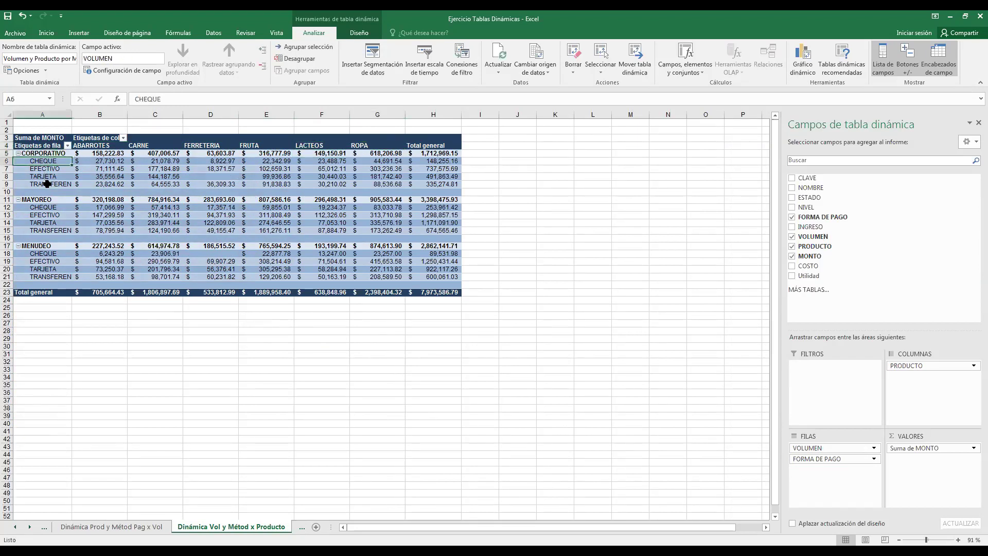
{"action": "key", "text": "shift+Down"}
{"action": "key", "text": "shift+Down"}
{"action": "key", "text": "shift+Down"}
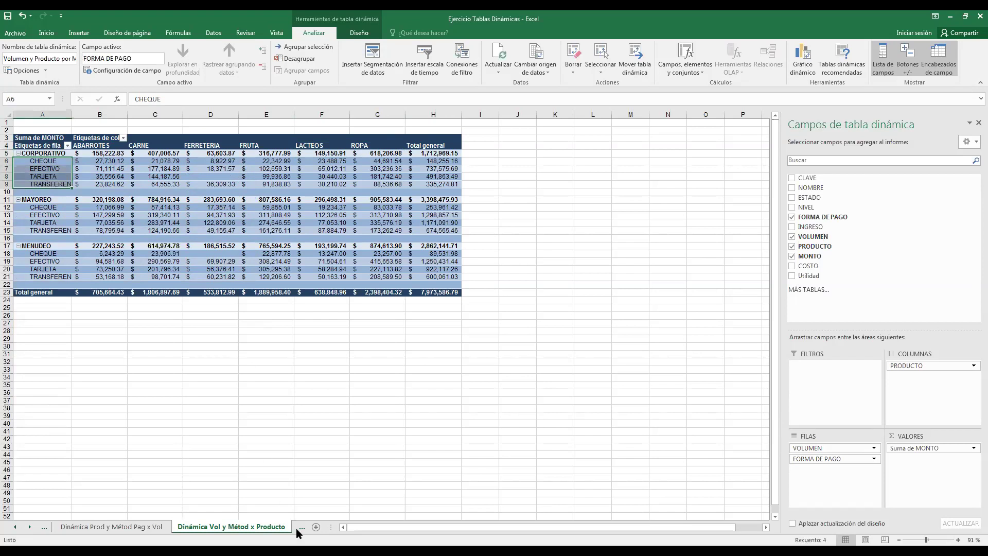
Step: View the Análisi de Ventas Cue Pro Sum P sheet and examine its Cuenta, Promedio, Total and Acumulado columns
{"action": "left_click", "coordinate": [300, 527]}
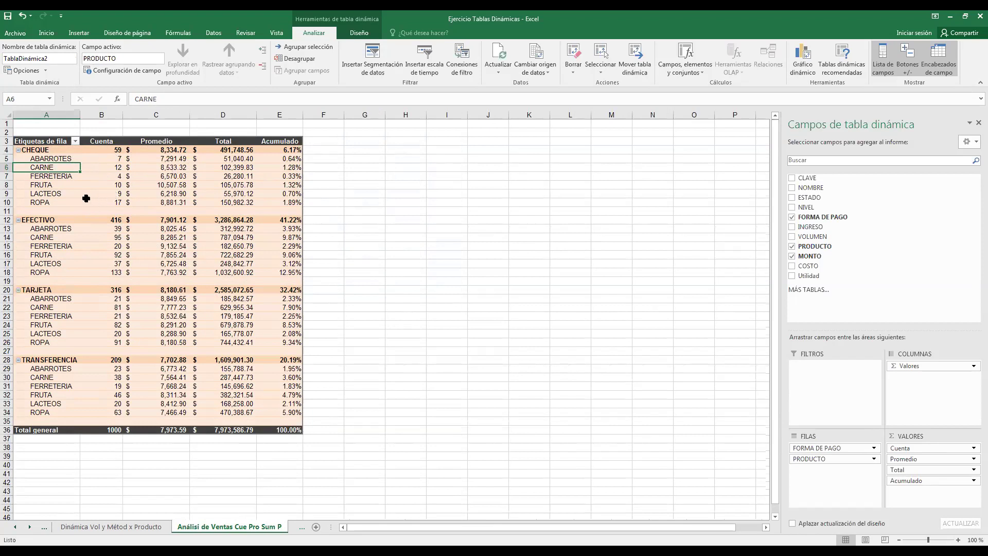
{"action": "left_click", "coordinate": [27, 527]}
{"action": "left_click", "coordinate": [27, 527]}
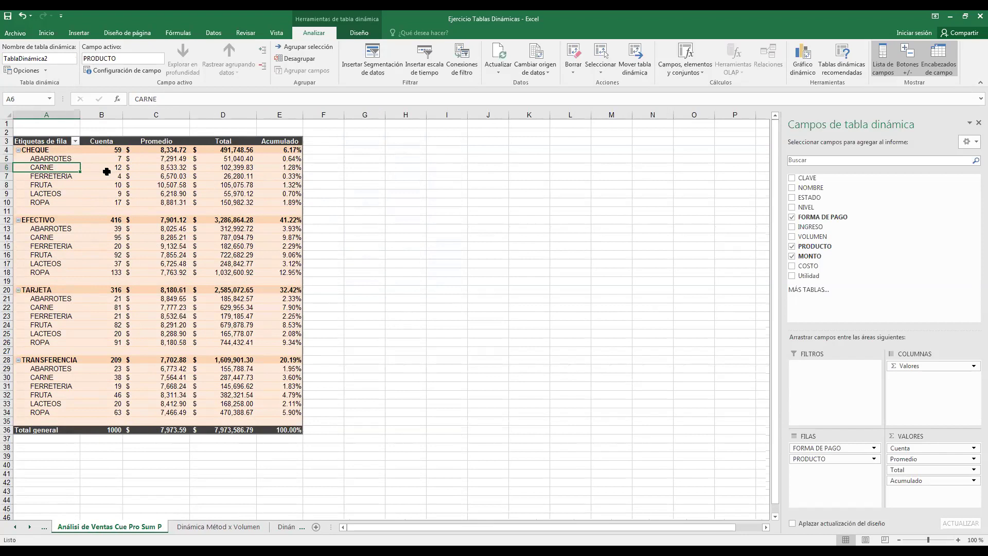
{"action": "left_click", "coordinate": [105, 141]}
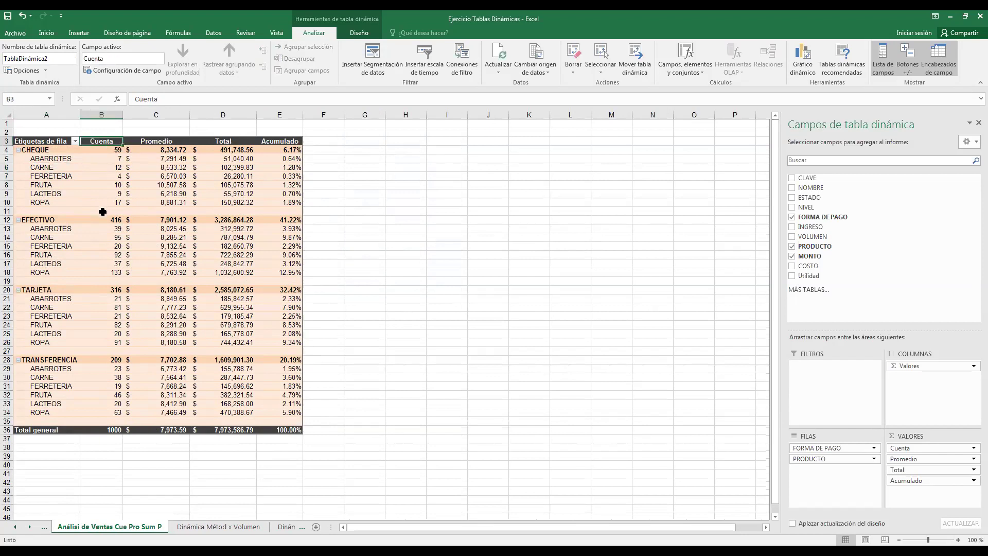
{"action": "left_click", "coordinate": [152, 170]}
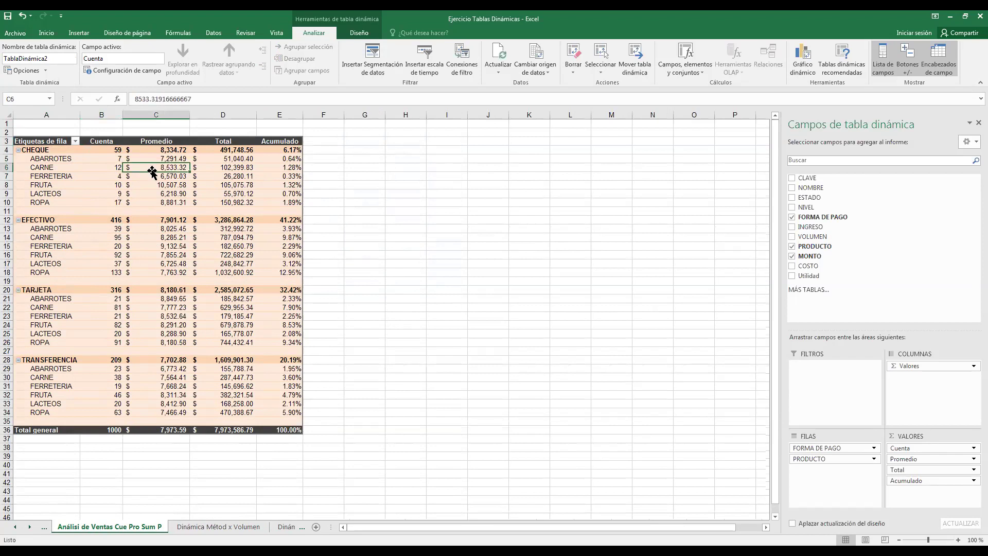
{"action": "left_click", "coordinate": [231, 165]}
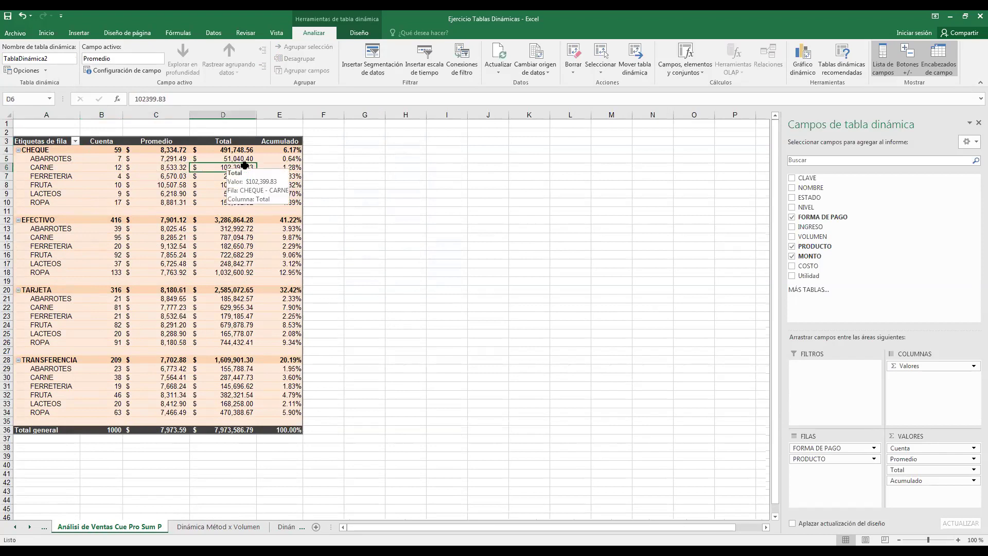
{"action": "left_click", "coordinate": [269, 158]}
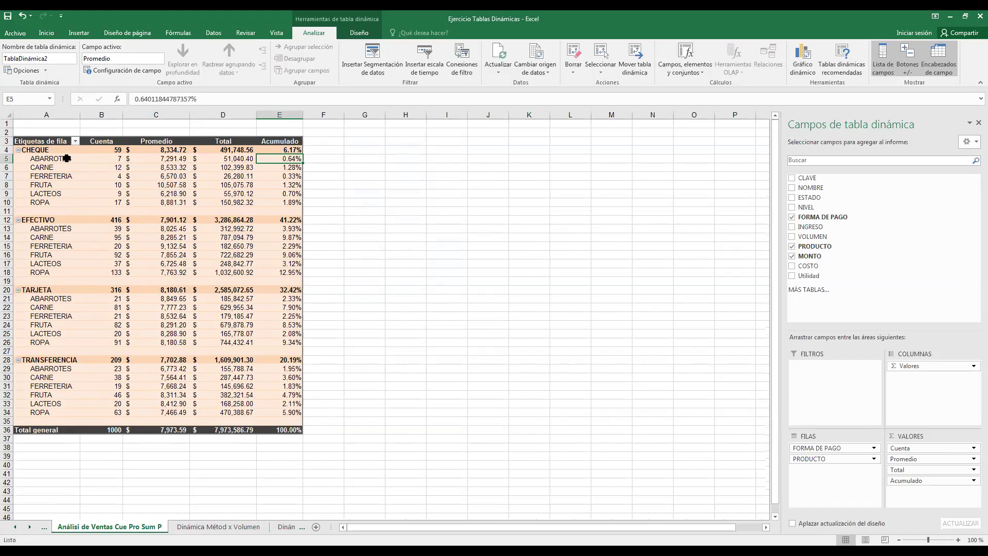
Step: Examine the ROPA row under CHEQUE across to its Acumulado percentage
{"action": "left_click", "coordinate": [60, 202]}
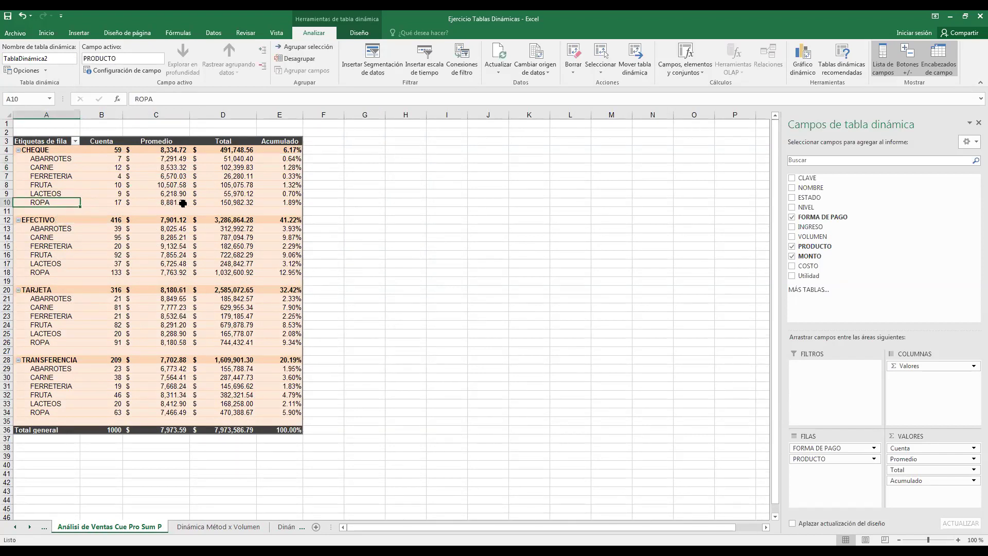
{"action": "mouse_move", "coordinate": [151, 201]}
{"action": "left_click", "coordinate": [291, 203]}
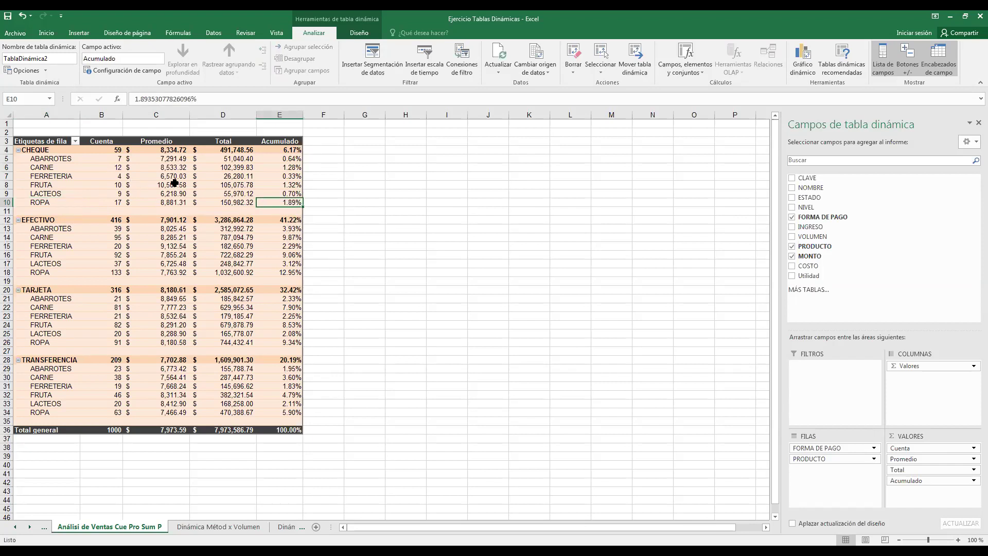
Step: Filter the FORMA DE PAGO row labels to show only EFECTIVO and TARJETA
{"action": "mouse_move", "coordinate": [175, 183]}
{"action": "left_click", "coordinate": [72, 143]}
{"action": "left_click", "coordinate": [31, 266]}
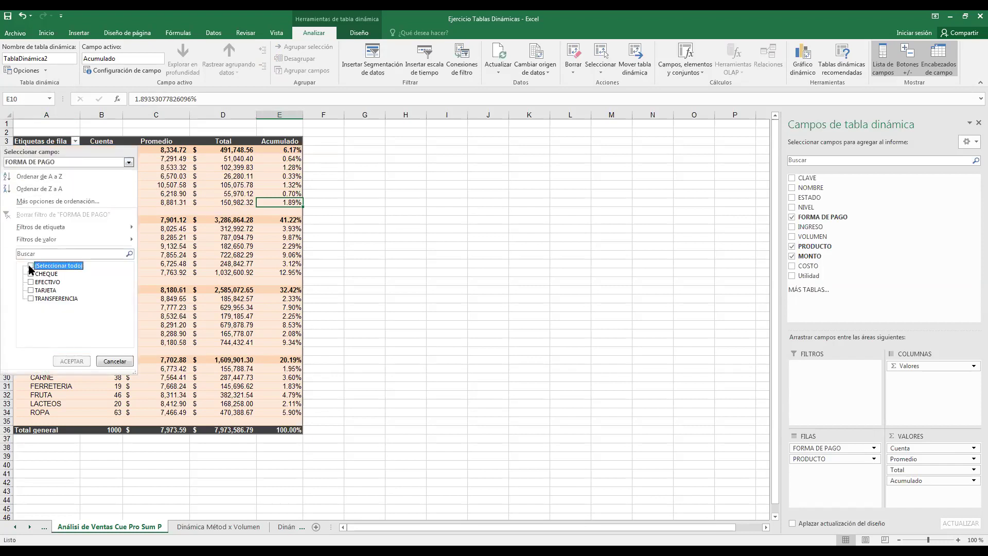
{"action": "left_click", "coordinate": [30, 274]}
{"action": "left_click", "coordinate": [30, 274]}
{"action": "left_click", "coordinate": [31, 282]}
{"action": "left_click", "coordinate": [31, 290]}
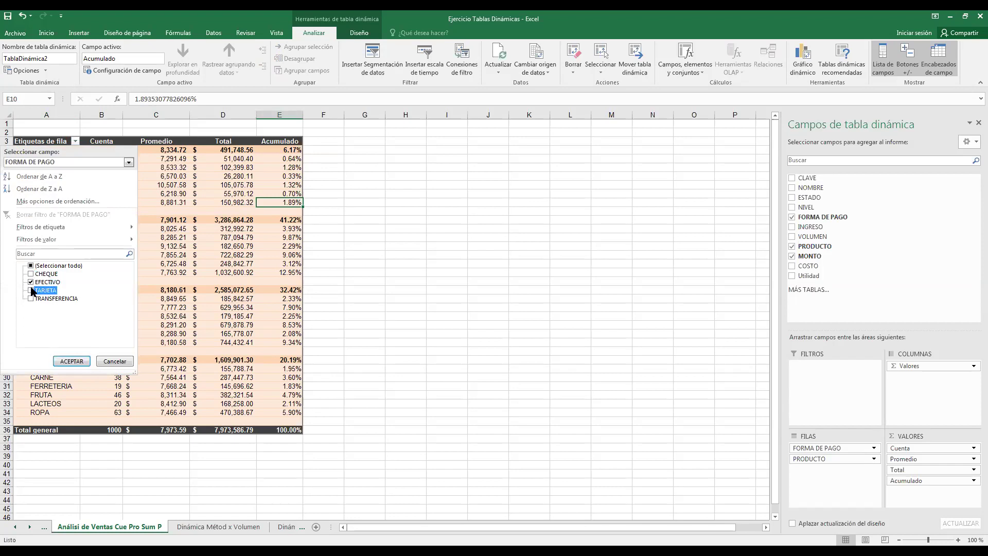
{"action": "left_click", "coordinate": [72, 361]}
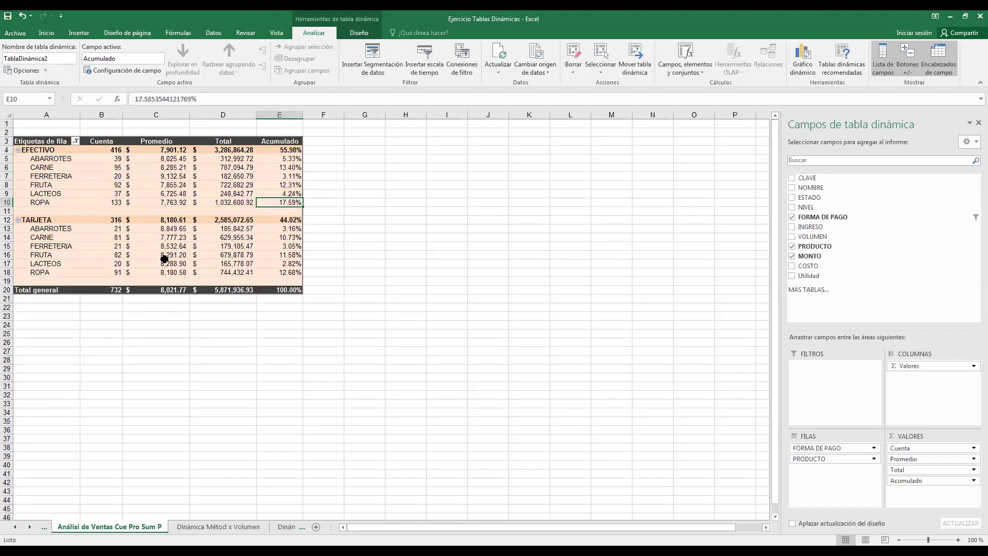
Step: Examine the EFECTIVO group's ROPA row for its Cuenta, Promedio and Total values
{"action": "left_click", "coordinate": [51, 150]}
{"action": "left_click", "coordinate": [54, 198]}
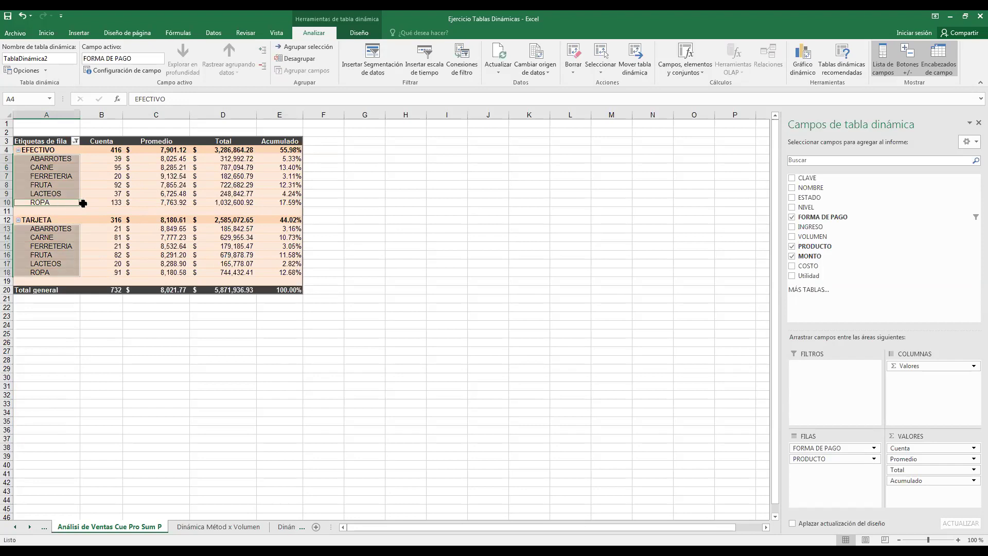
{"action": "left_click", "coordinate": [101, 202]}
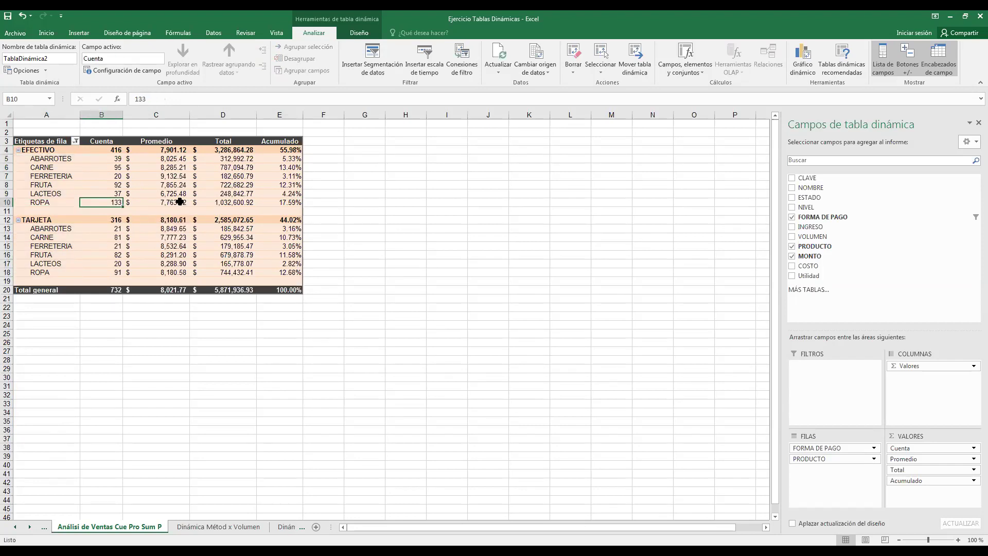
{"action": "left_click", "coordinate": [179, 201]}
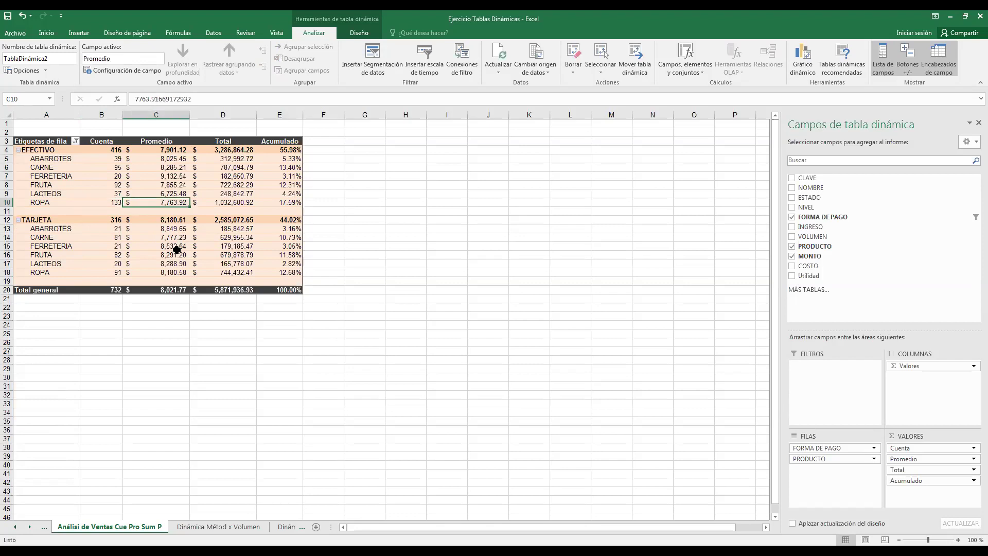
{"action": "left_click", "coordinate": [232, 202]}
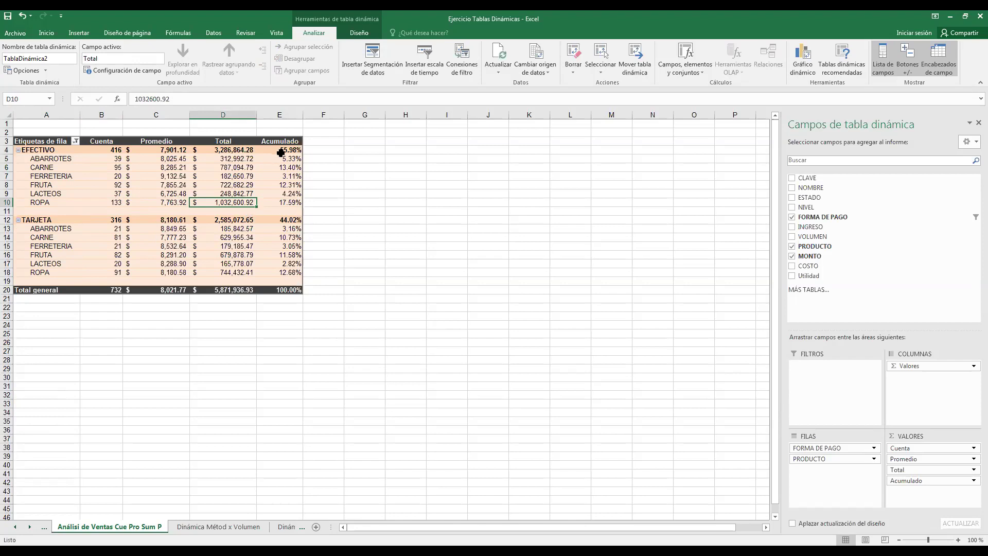
Step: Examine the EFECTIVO group's ROPA row for its Acumulado percentage against its Total
{"action": "left_click", "coordinate": [286, 202]}
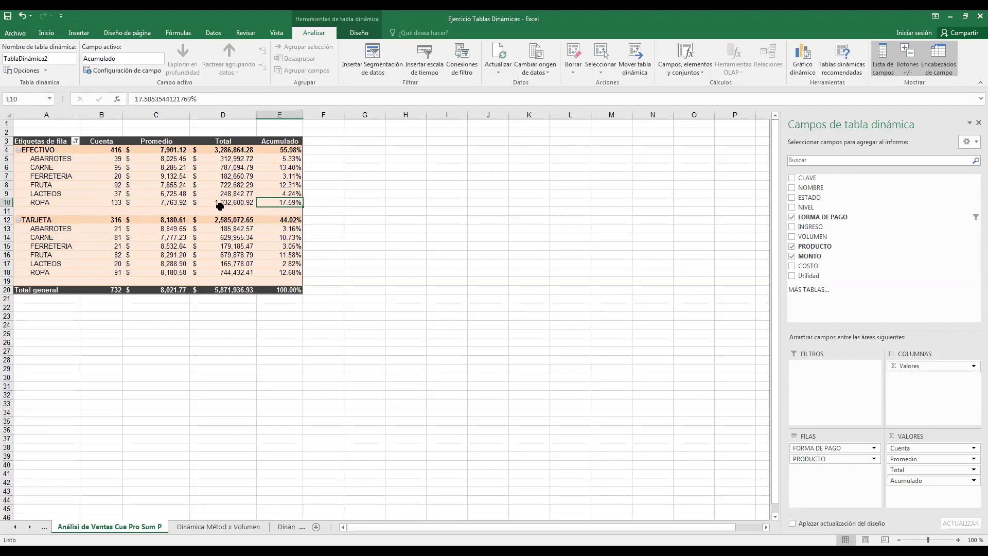
{"action": "mouse_move", "coordinate": [236, 204]}
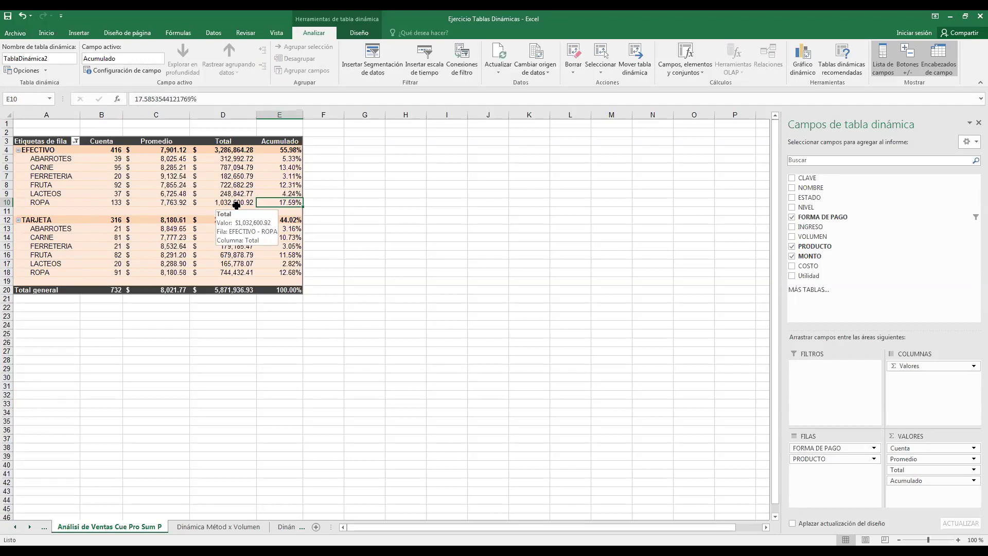
Step: Open the Dinámica Métod x Volumen sheet and hide its PivotTable field list
{"action": "left_click", "coordinate": [253, 527]}
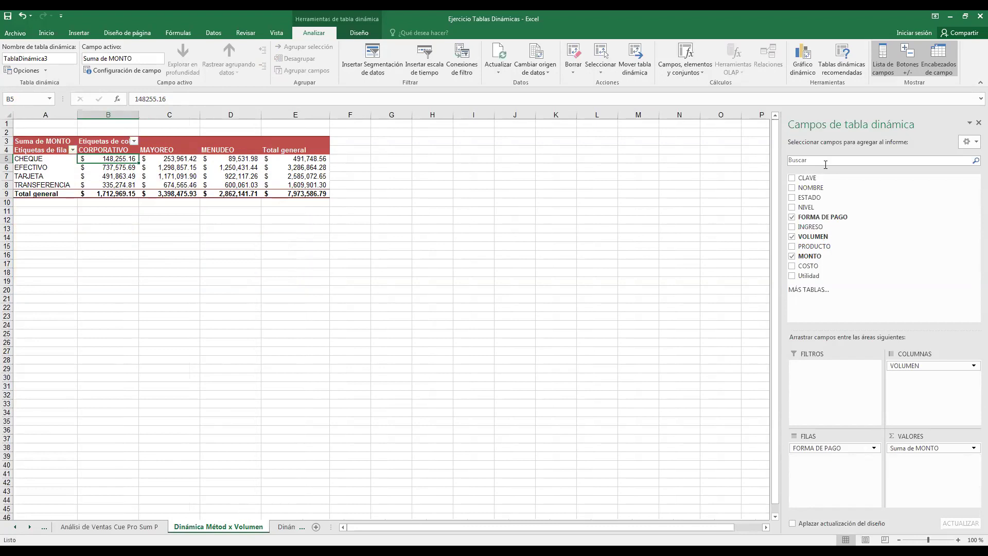
{"action": "left_click", "coordinate": [978, 122]}
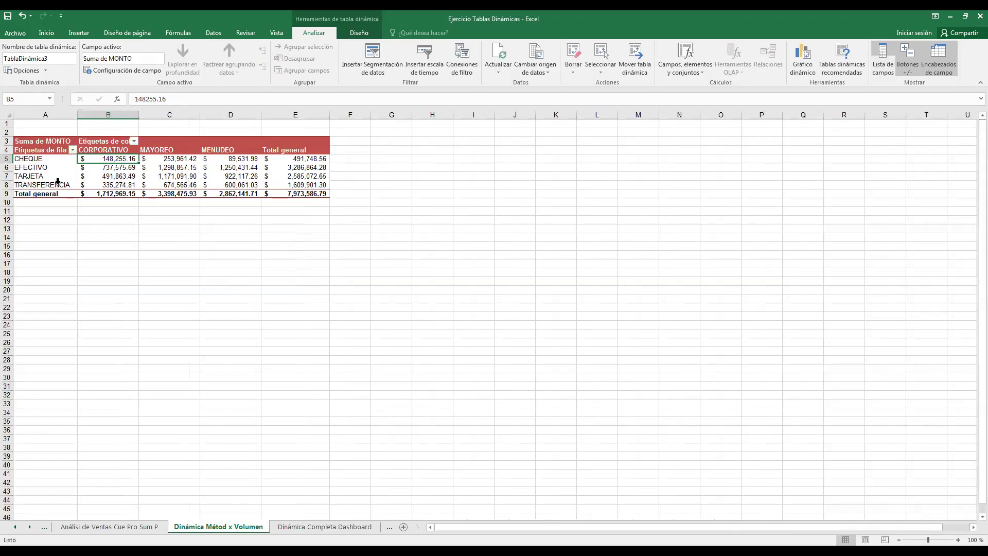
Step: Examine the payment-method row labels and the CORPORATIVO, MAYOREO and MENUDEO column headers of the PivotTable
{"action": "left_click_drag", "start_coordinate": [47, 160], "coordinate": [49, 181]}
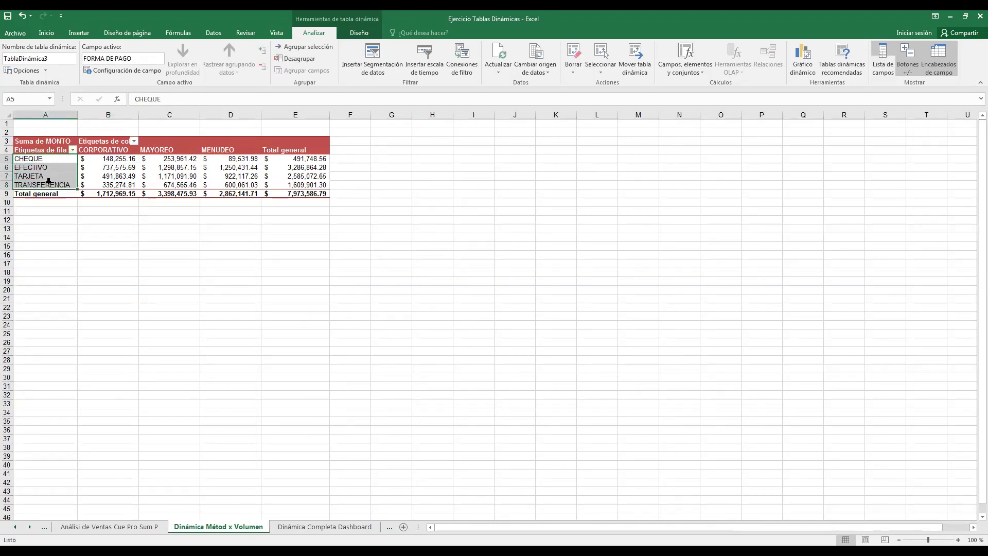
{"action": "left_click", "coordinate": [116, 151]}
{"action": "left_click", "coordinate": [167, 151]}
{"action": "left_click", "coordinate": [218, 150]}
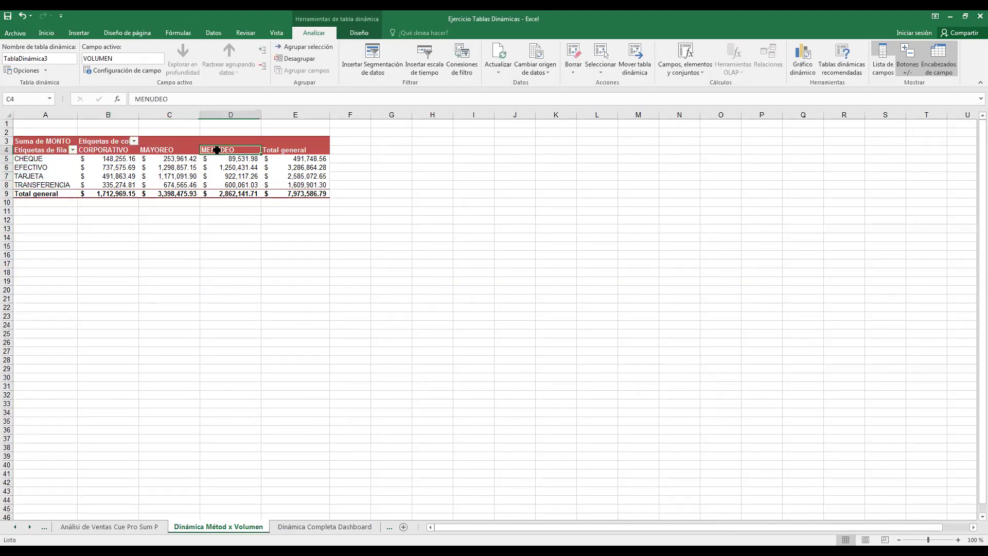
{"action": "left_click", "coordinate": [113, 150]}
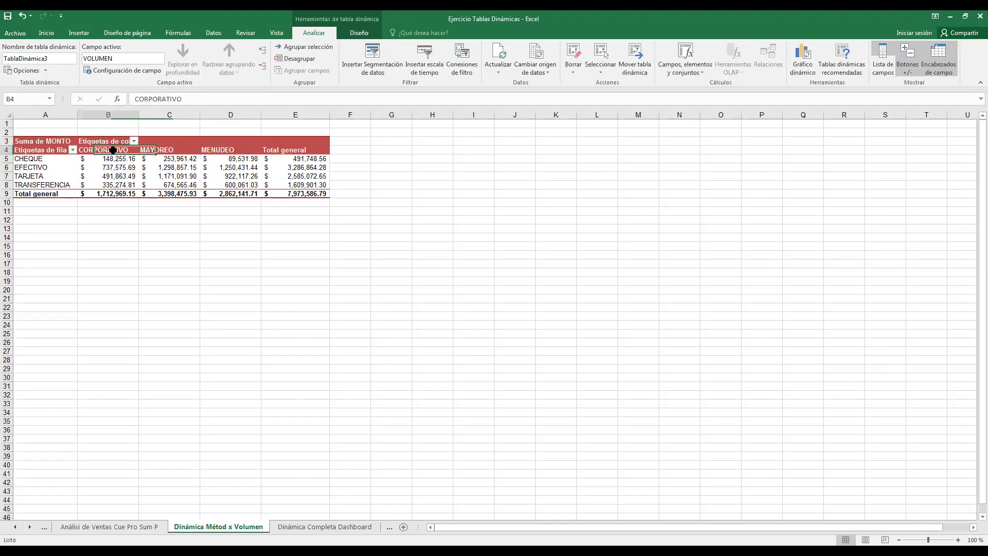
{"action": "left_click", "coordinate": [167, 150]}
{"action": "left_click", "coordinate": [242, 151]}
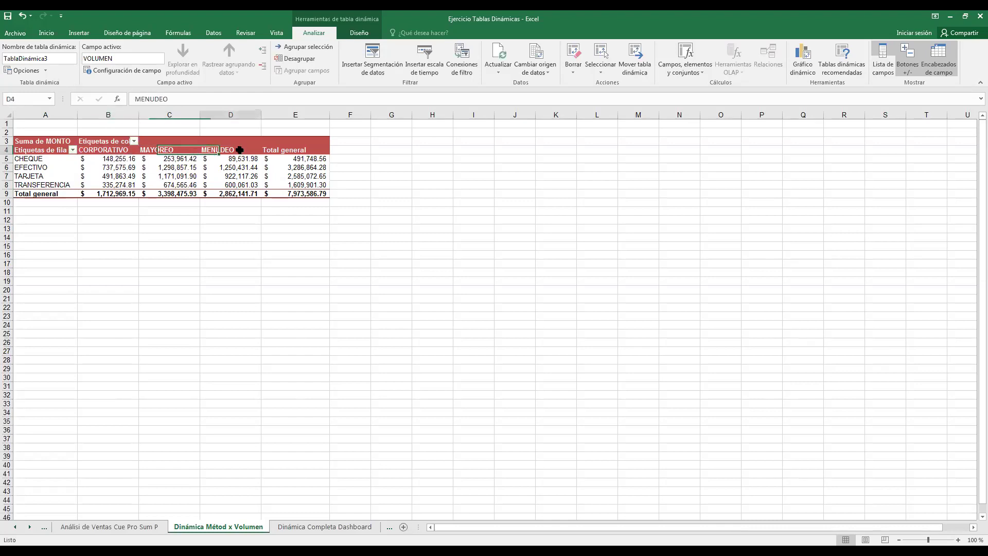
Step: Compare the Total general amounts of CHEQUE, EFECTIVO, TARJETA and TRANSFERENCIA
{"action": "left_click", "coordinate": [302, 159]}
{"action": "left_click", "coordinate": [302, 167]}
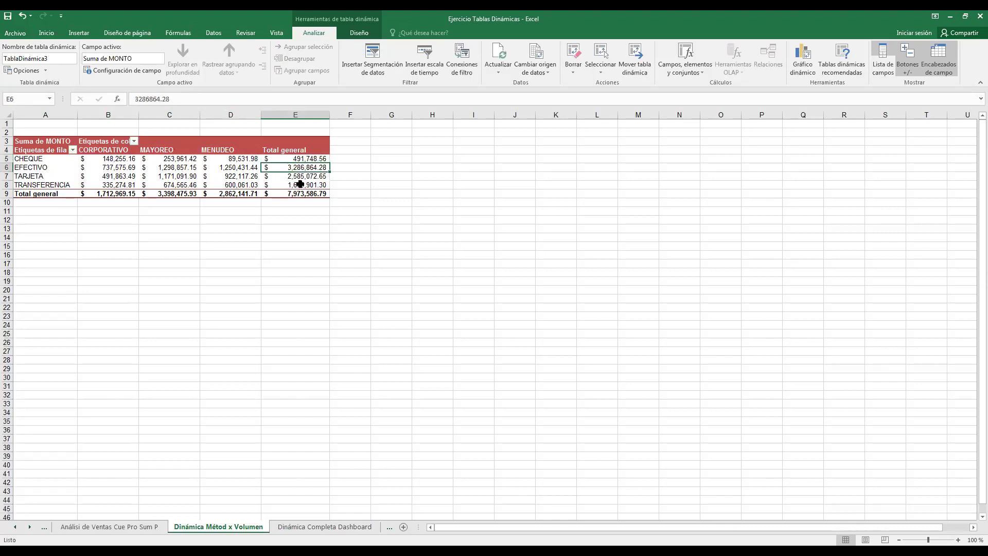
{"action": "left_click", "coordinate": [300, 176]}
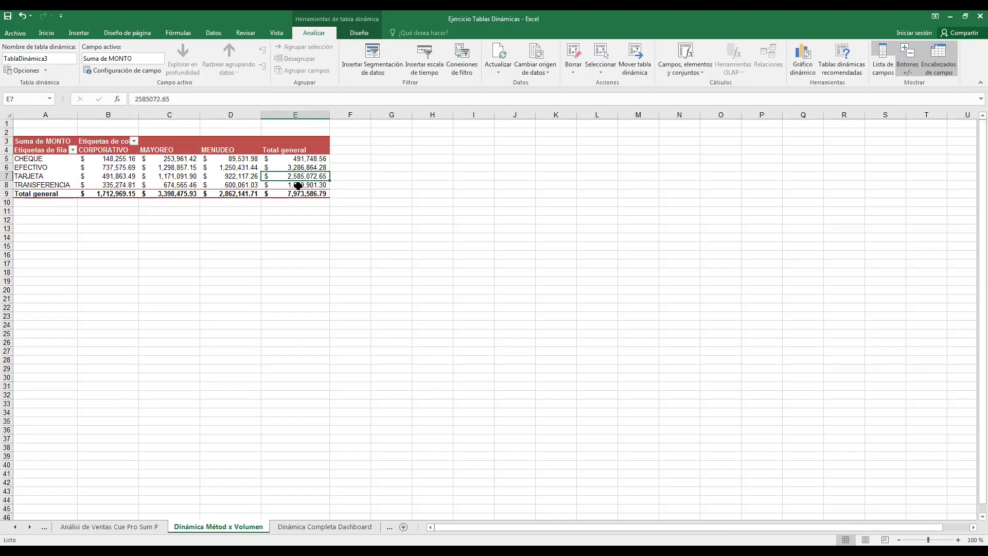
{"action": "left_click", "coordinate": [297, 185]}
{"action": "left_click", "coordinate": [277, 167]}
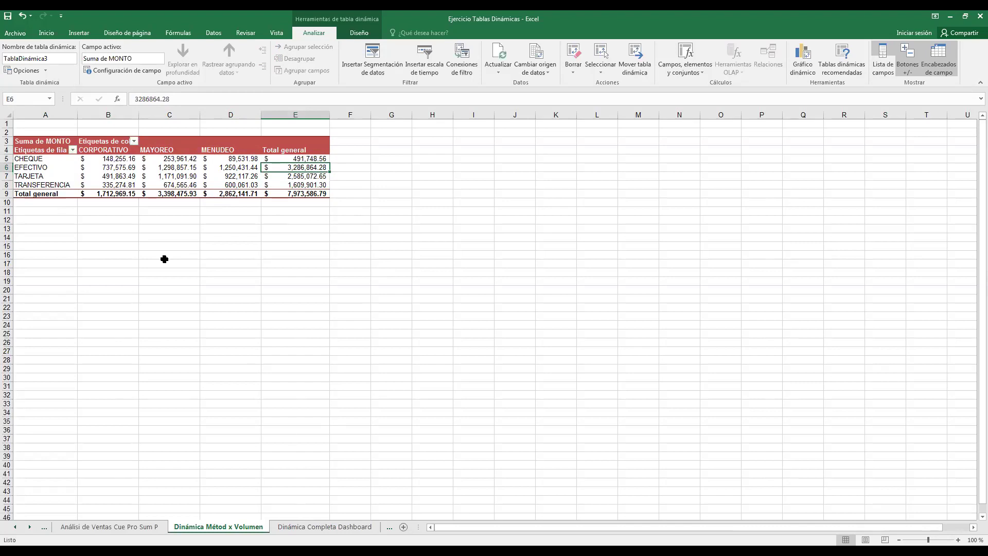
Step: Take a closer look at the Suma de MONTO amounts, starting with EFECTIVO under CORPORATIVO
{"action": "left_click", "coordinate": [35, 124]}
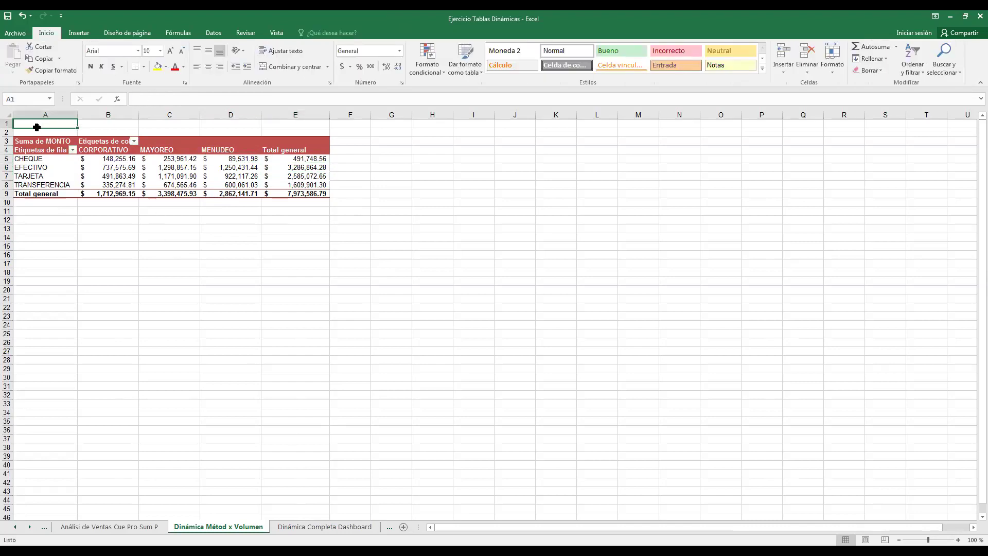
{"action": "scroll", "coordinate": [36, 128], "scroll_direction": "up", "scroll_amount": 5}
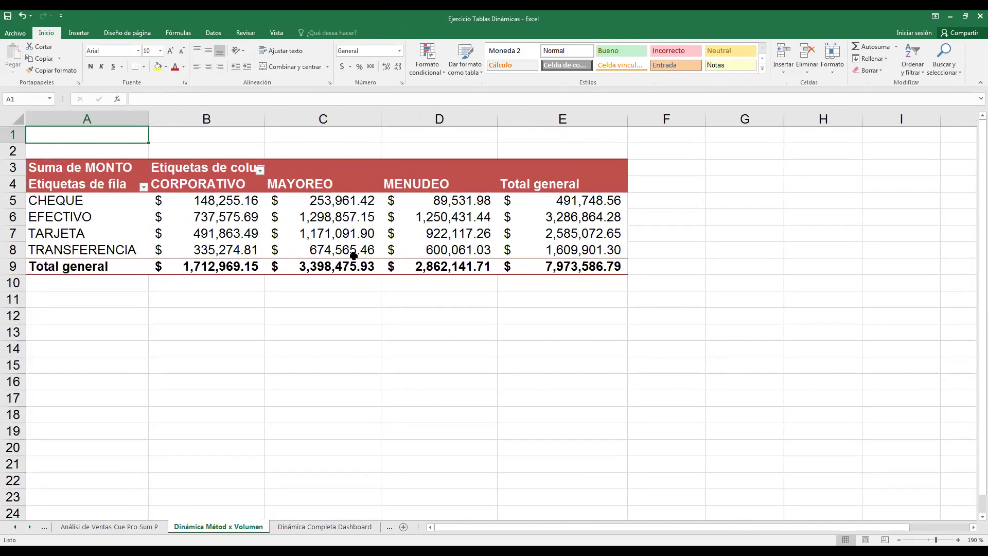
{"action": "left_click", "coordinate": [193, 210]}
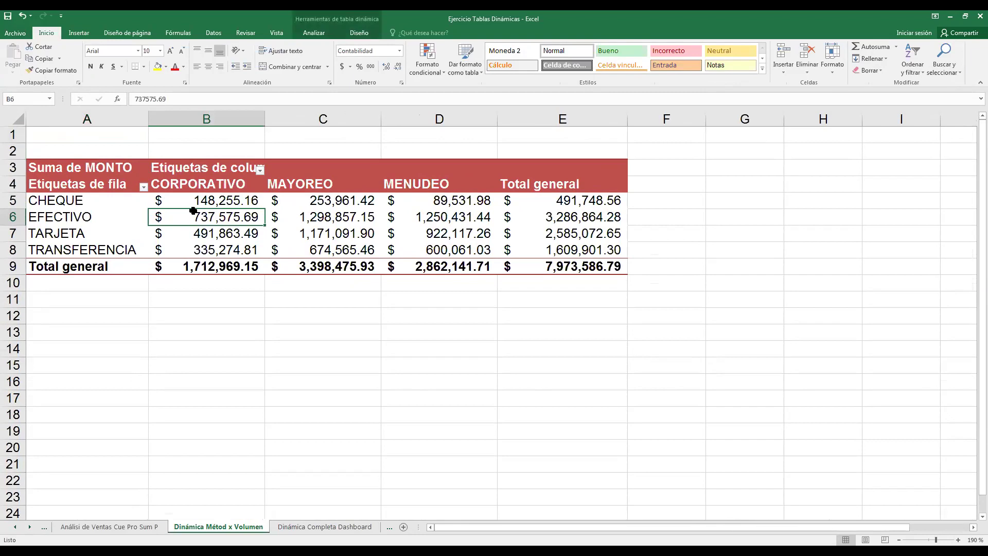
{"action": "mouse_move", "coordinate": [193, 210]}
{"action": "mouse_move", "coordinate": [368, 244]}
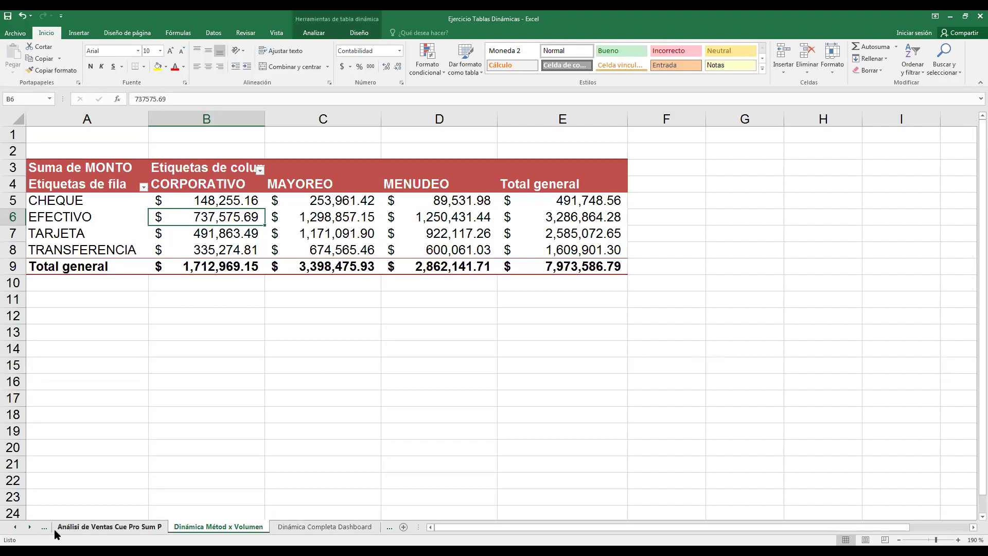
Step: Open the Dinámica Completa Dashboard sheet and look over its sales and state PivotTables
{"action": "left_click", "coordinate": [29, 526]}
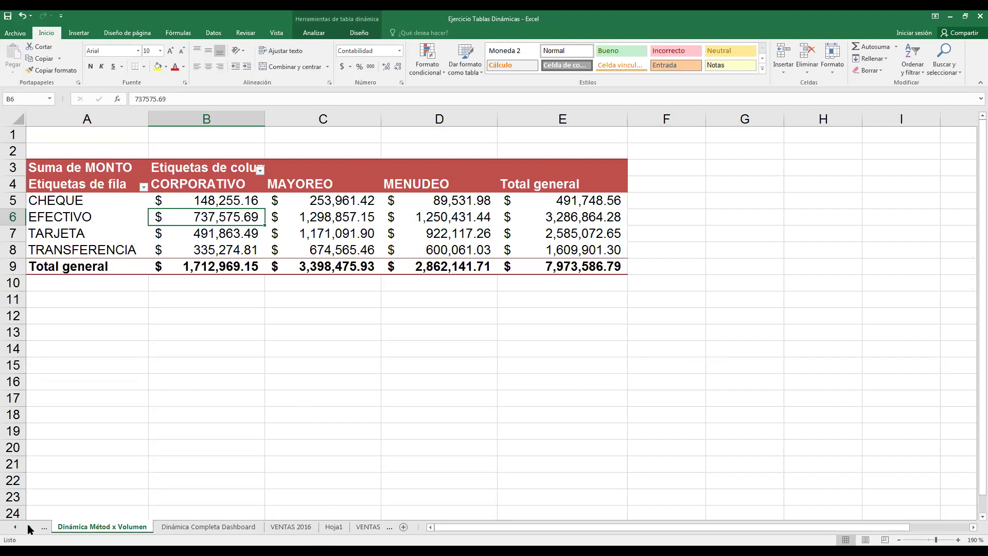
{"action": "left_click", "coordinate": [243, 528]}
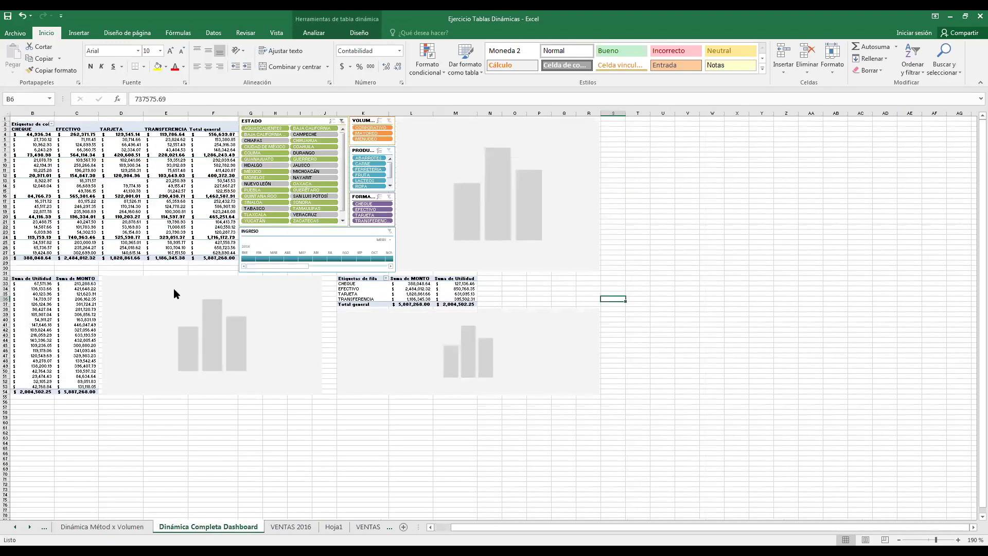
{"action": "left_click", "coordinate": [36, 120]}
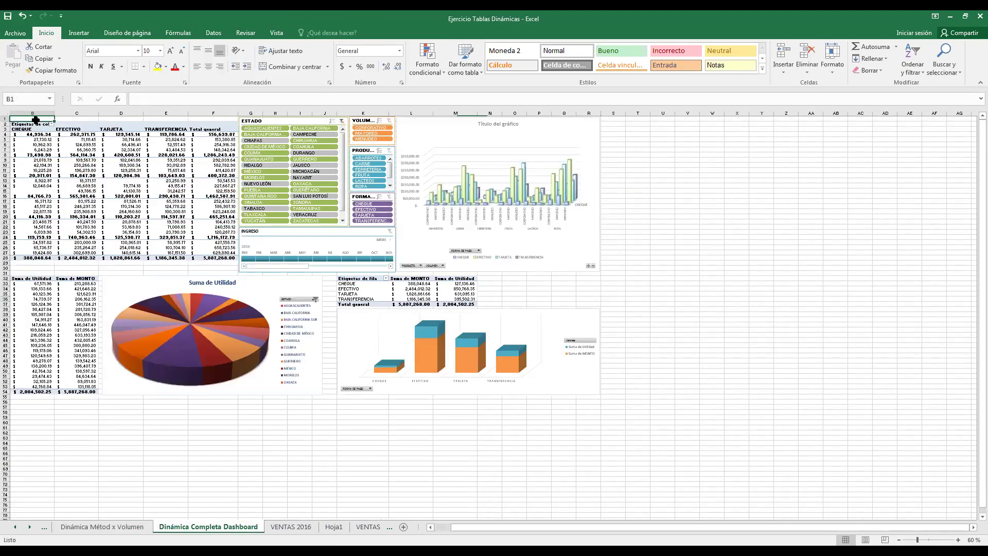
{"action": "scroll", "coordinate": [36, 120], "scroll_direction": "up", "scroll_amount": 2}
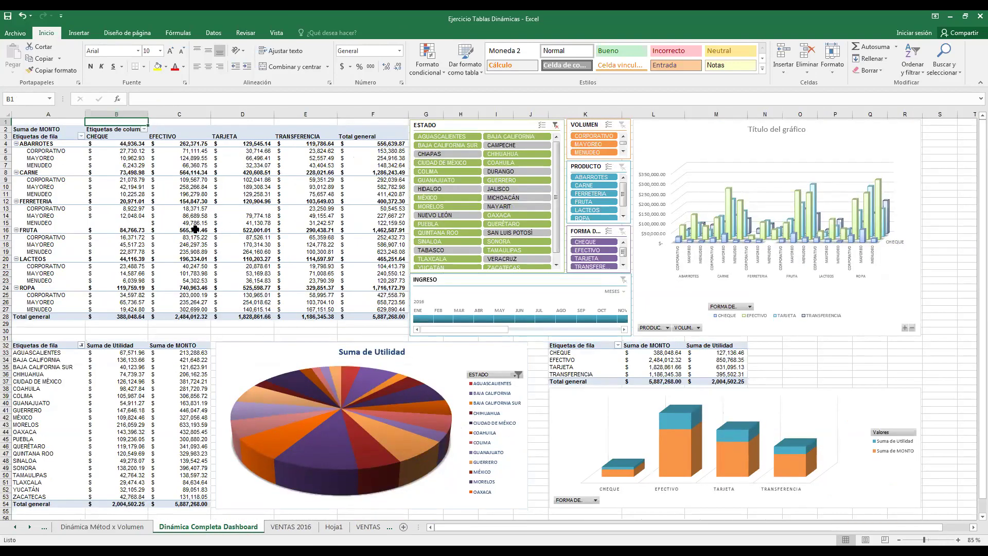
{"action": "left_click", "coordinate": [173, 187]}
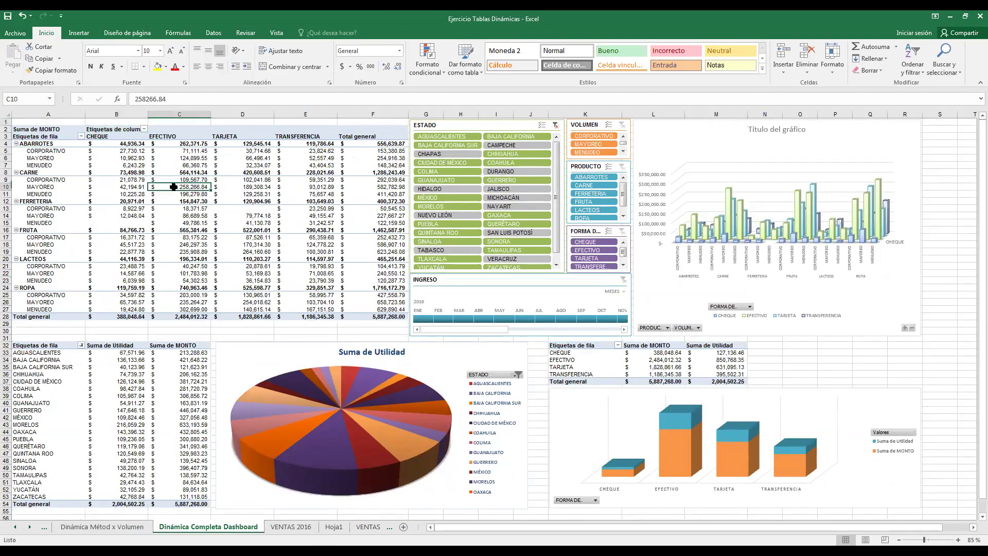
{"action": "mouse_move", "coordinate": [112, 400]}
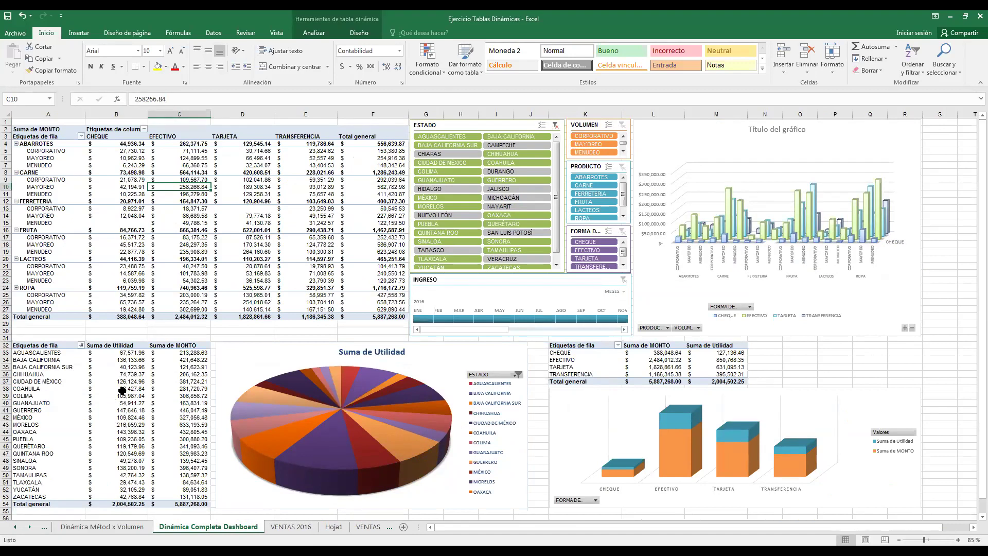
Step: Examine the dashboard's product and volume row labels and its CHEQUE, EFECTIVO, TARJETA and TRANSFERENCIA column headers
{"action": "left_click", "coordinate": [52, 143]}
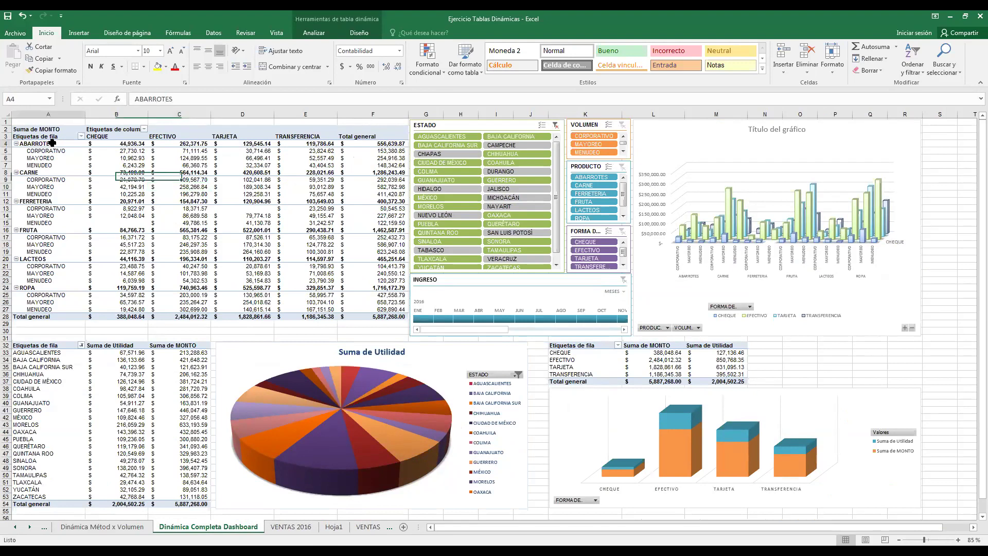
{"action": "mouse_move", "coordinate": [63, 152]}
{"action": "left_mouse_down"}
{"action": "mouse_move", "coordinate": [63, 162]}
{"action": "mouse_move", "coordinate": [57, 145]}
{"action": "left_mouse_up"}
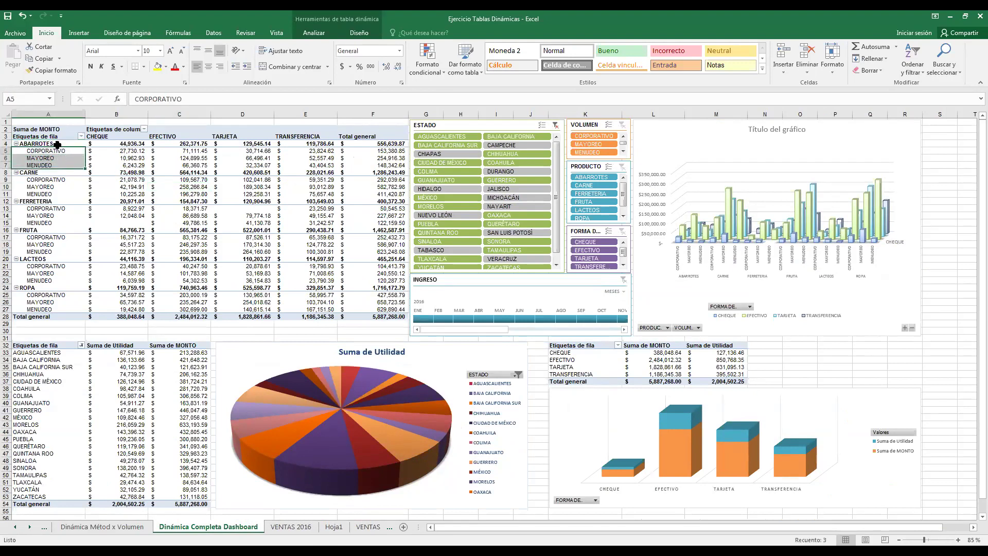
{"action": "left_click", "coordinate": [124, 136]}
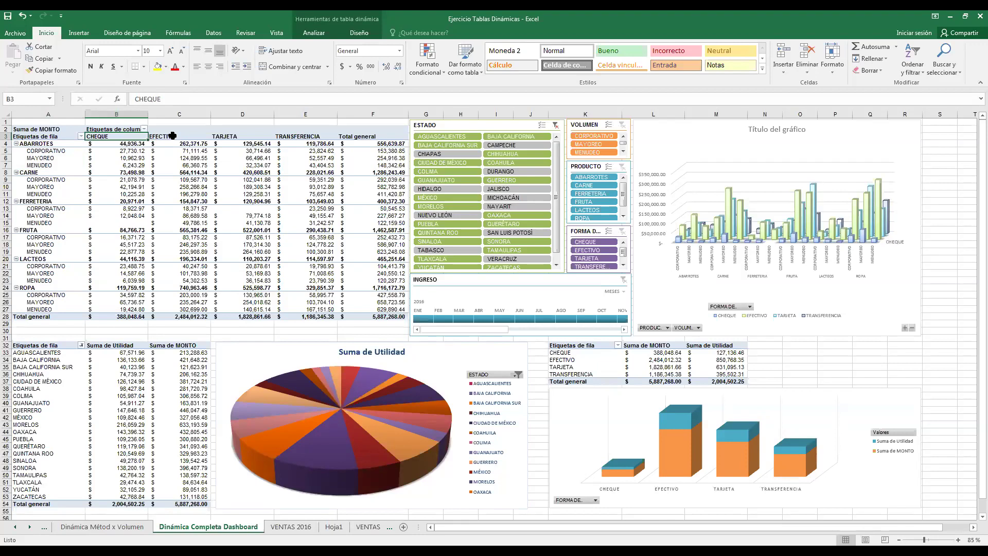
{"action": "left_click", "coordinate": [175, 137]}
{"action": "left_click", "coordinate": [232, 137]}
{"action": "left_click", "coordinate": [300, 139]}
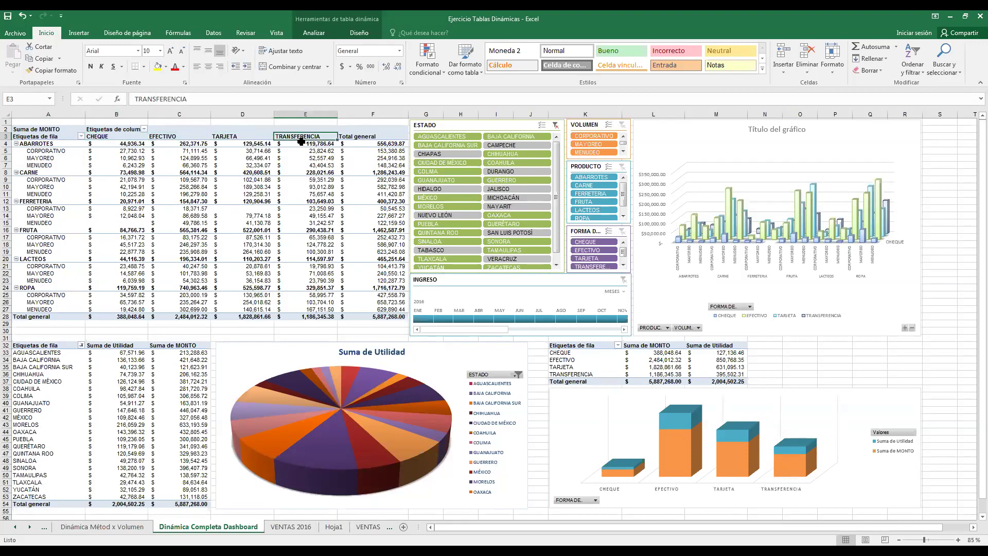
Step: Examine amounts in the Total general column and the FRUTA CORPORATIVO amount under TRANSFERENCIA
{"action": "left_click", "coordinate": [377, 152]}
{"action": "left_click", "coordinate": [374, 215]}
{"action": "left_click", "coordinate": [280, 236]}
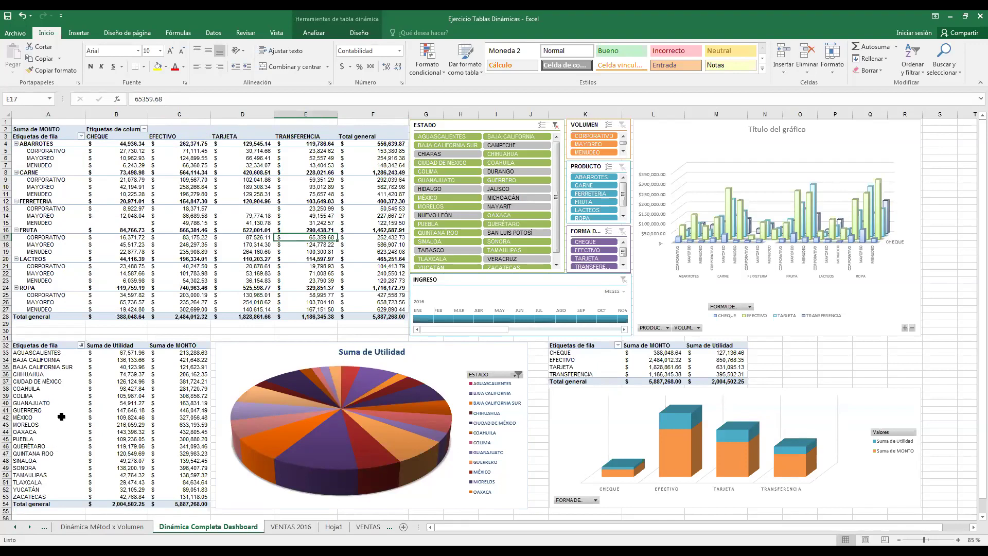
Step: Examine CHIHUAHUA's Suma de MONTO and Suma de Utilidad in the dashboard's state PivotTable
{"action": "left_click", "coordinate": [45, 375]}
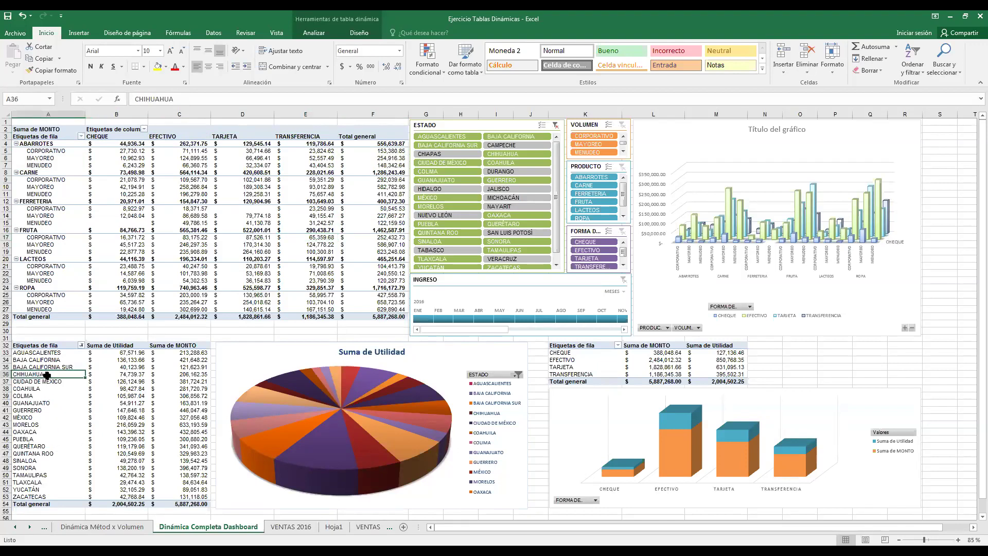
{"action": "left_click", "coordinate": [175, 374]}
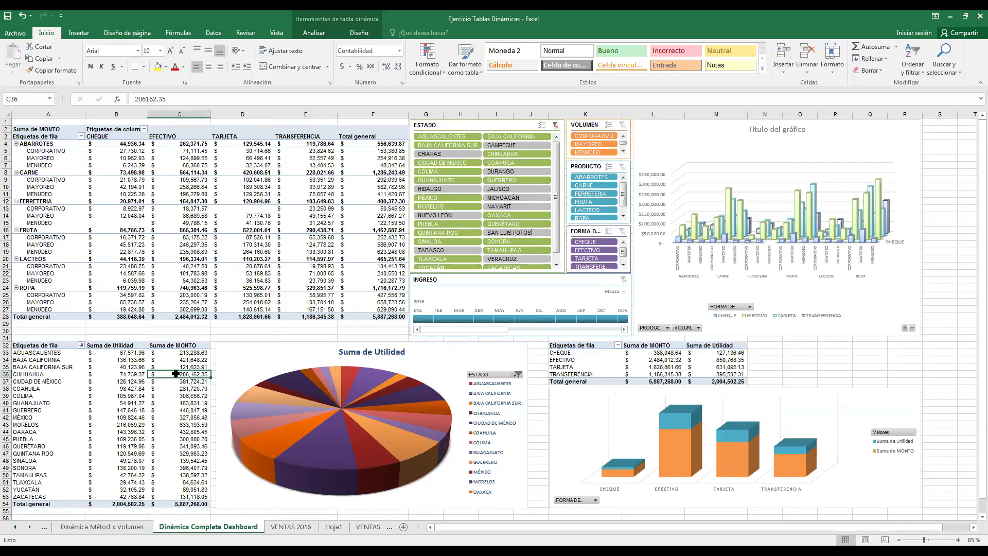
{"action": "left_click", "coordinate": [128, 374]}
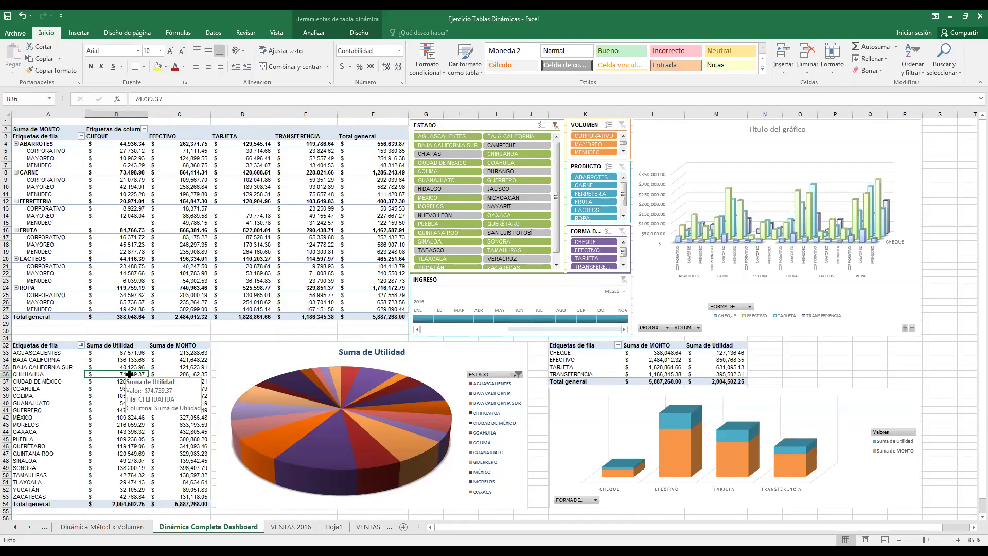
Step: Open the VENTAS 2016 sheet and check its MONTO and COSTO columns and the empty column K beside them
{"action": "left_click", "coordinate": [289, 526]}
{"action": "left_click", "coordinate": [462, 140]}
{"action": "left_click", "coordinate": [503, 140]}
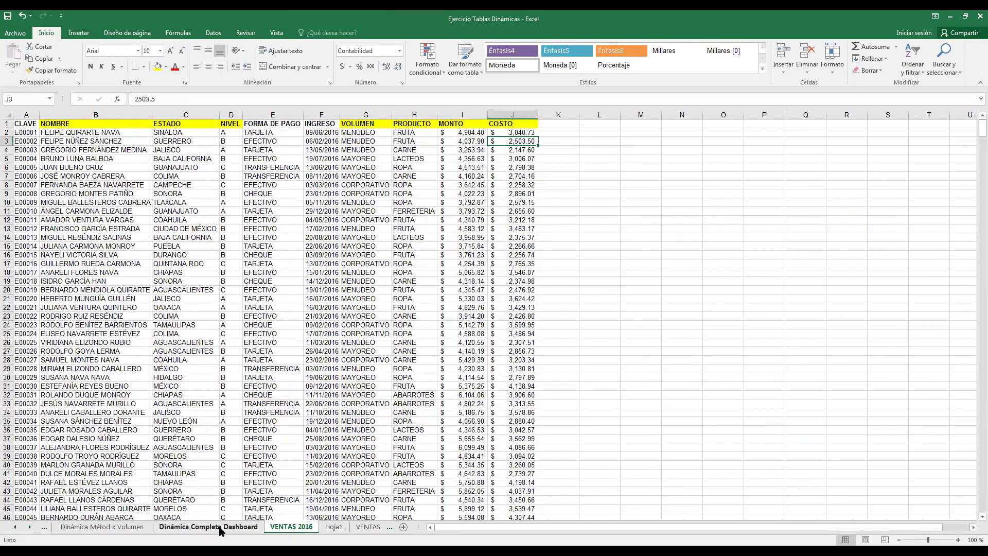
{"action": "left_click", "coordinate": [552, 116]}
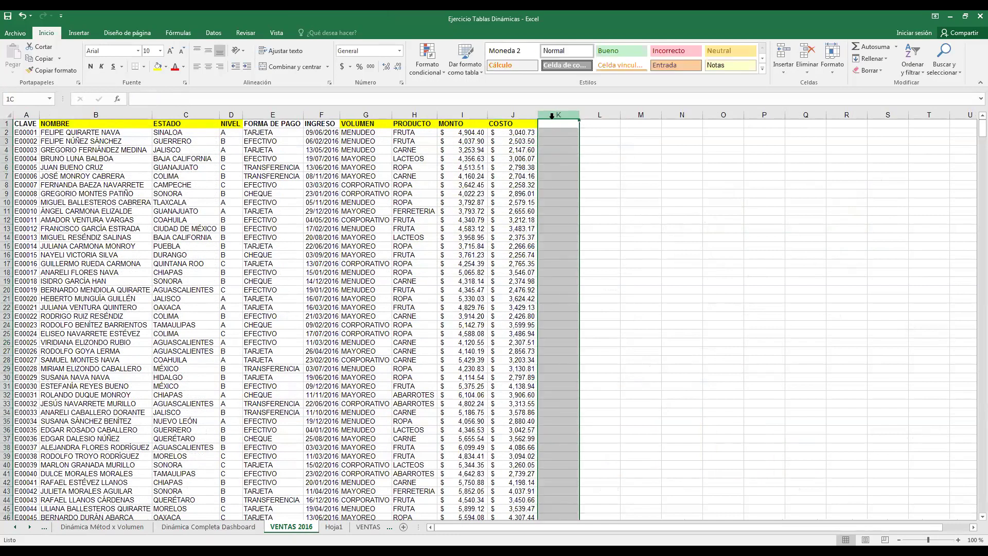
{"action": "left_click", "coordinate": [366, 176]}
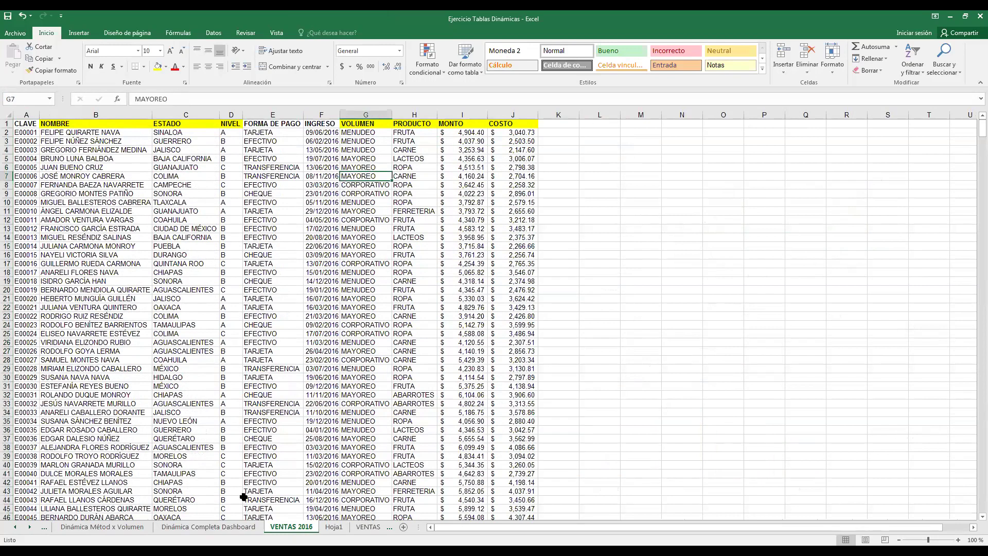
Step: Return to the Dinámica Completa Dashboard sheet and examine the Suma de Utilidad column for COAHUILA and CHIHUAHUA
{"action": "left_click", "coordinate": [232, 527]}
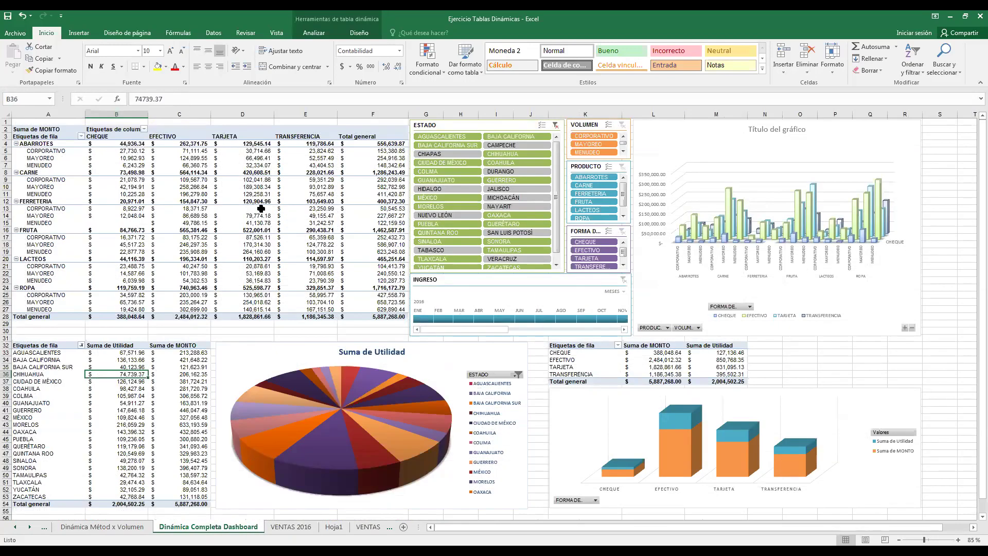
{"action": "left_click", "coordinate": [122, 346]}
{"action": "left_click", "coordinate": [117, 388]}
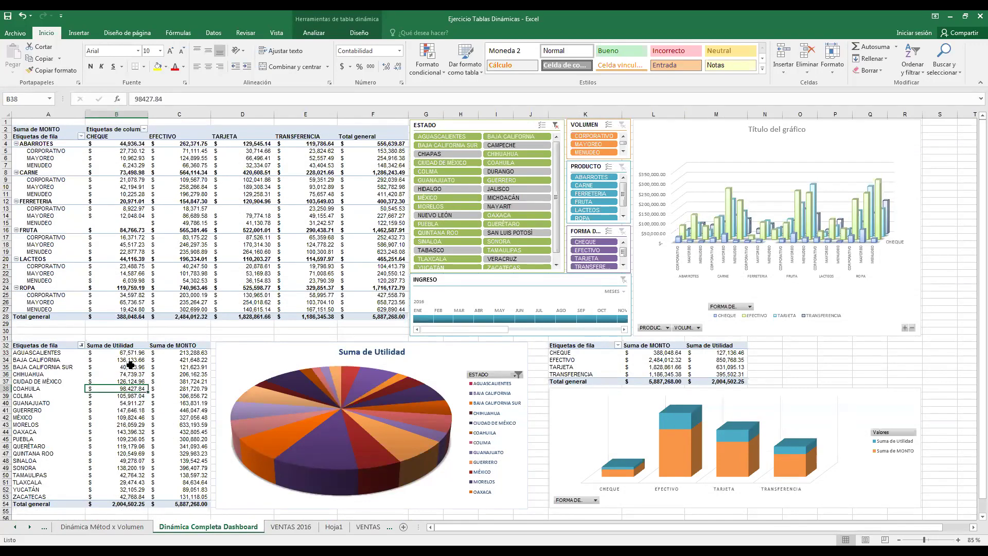
{"action": "left_click", "coordinate": [123, 372]}
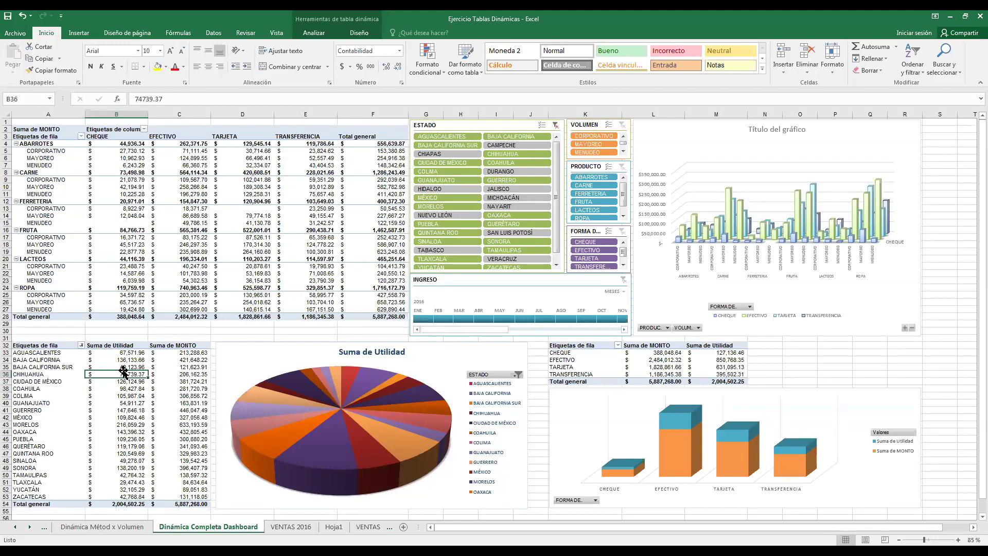
Step: Examine the Suma de Utilidad column, EFECTIVO's Utilidad in the chart, COAHUILA's MONTO, and the FERRETERIA amount under TARJETA
{"action": "left_click", "coordinate": [118, 346]}
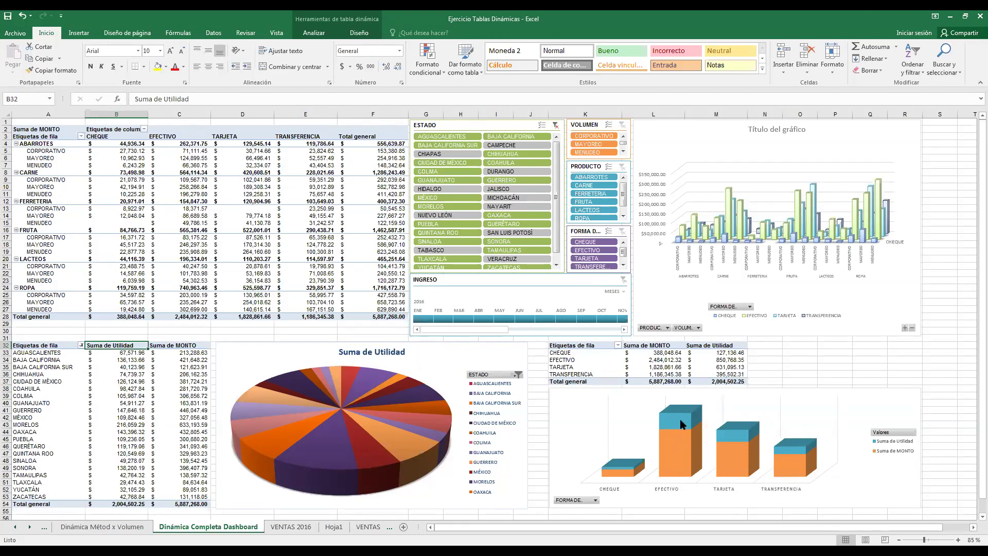
{"action": "mouse_move", "coordinate": [683, 424]}
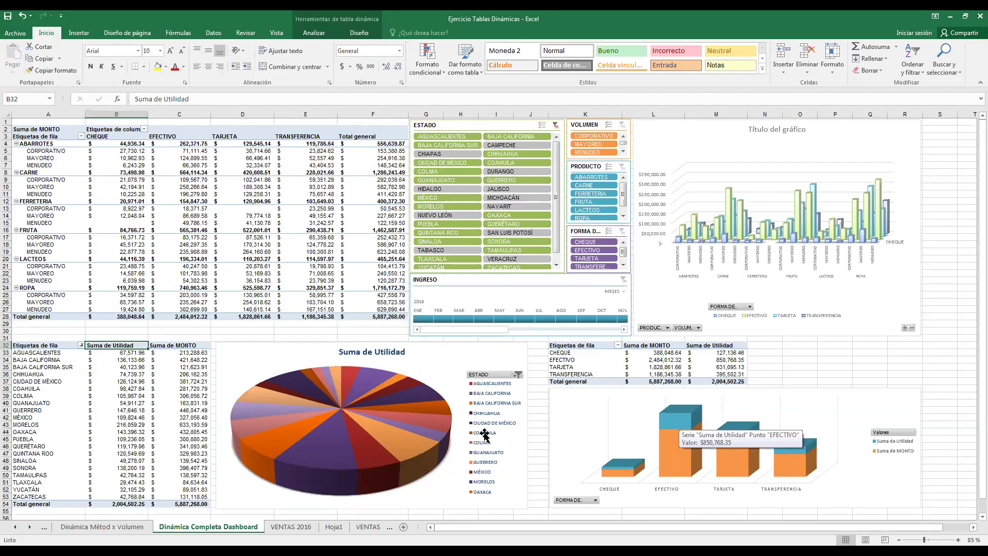
{"action": "left_click", "coordinate": [172, 387]}
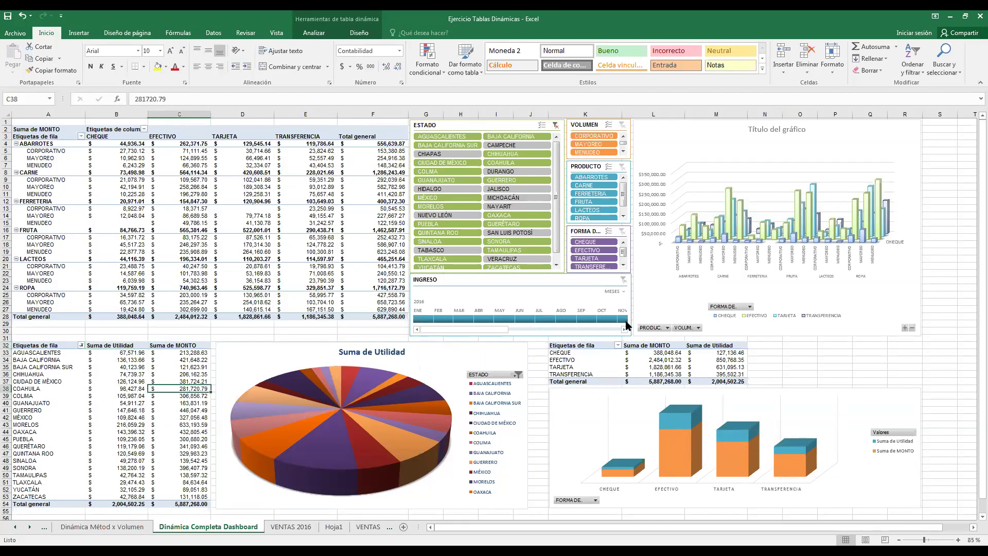
{"action": "left_click", "coordinate": [212, 202]}
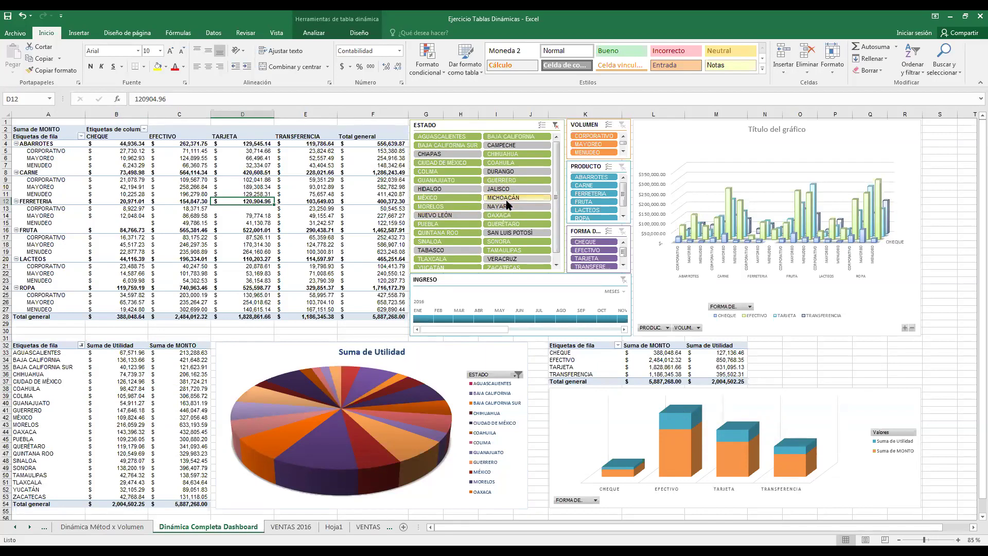
Step: Filter the dashboard by single states in the ESTADO slicer, ending with QUERÉTARO, and enable multiple selection to add CHIAPAS
{"action": "left_click", "coordinate": [518, 179]}
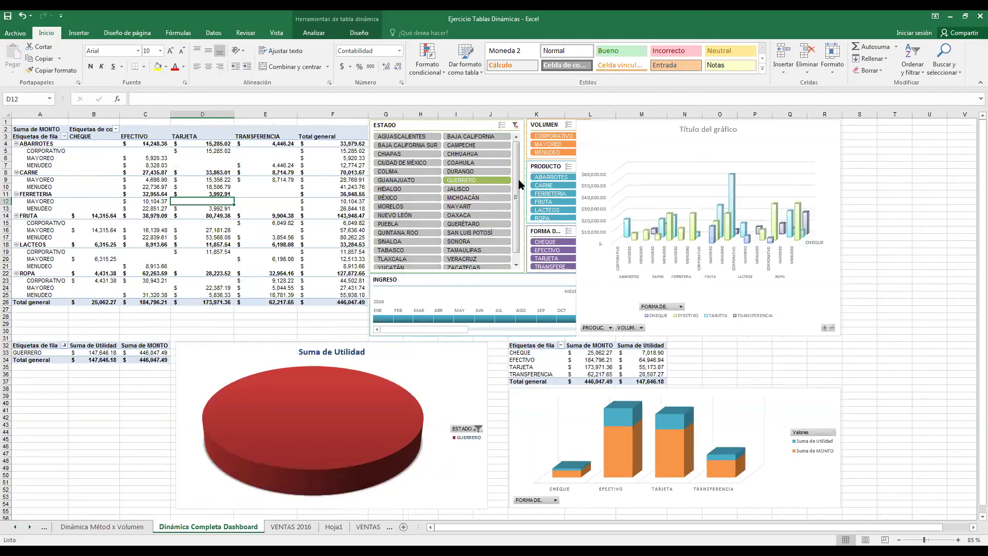
{"action": "left_click", "coordinate": [486, 195]}
{"action": "left_click", "coordinate": [473, 224]}
{"action": "left_click", "coordinate": [501, 125]}
{"action": "left_click", "coordinate": [411, 153]}
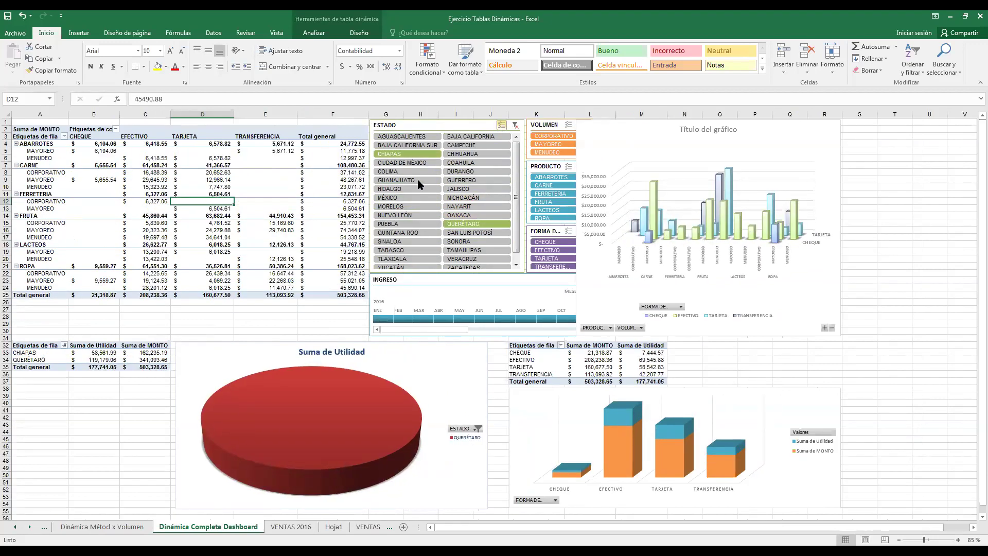
Step: Add GUANAJUATO, MÉXICO, NUEVO LEÓN, QUINTANA ROO and TABASCO to the ESTADO slicer's filter
{"action": "left_click", "coordinate": [418, 179]}
{"action": "left_click", "coordinate": [409, 197]}
{"action": "left_click", "coordinate": [413, 215]}
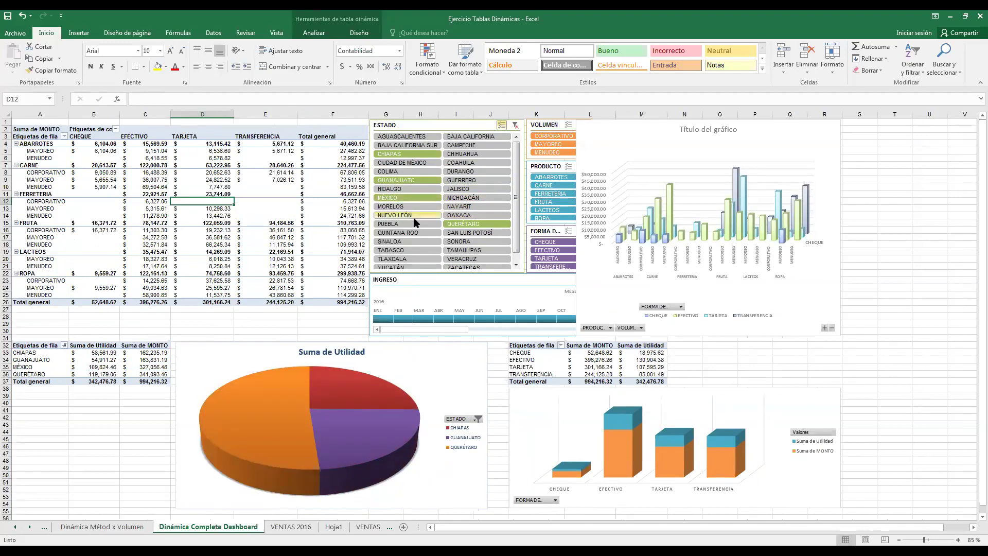
{"action": "left_click", "coordinate": [419, 234]}
{"action": "left_click", "coordinate": [419, 247]}
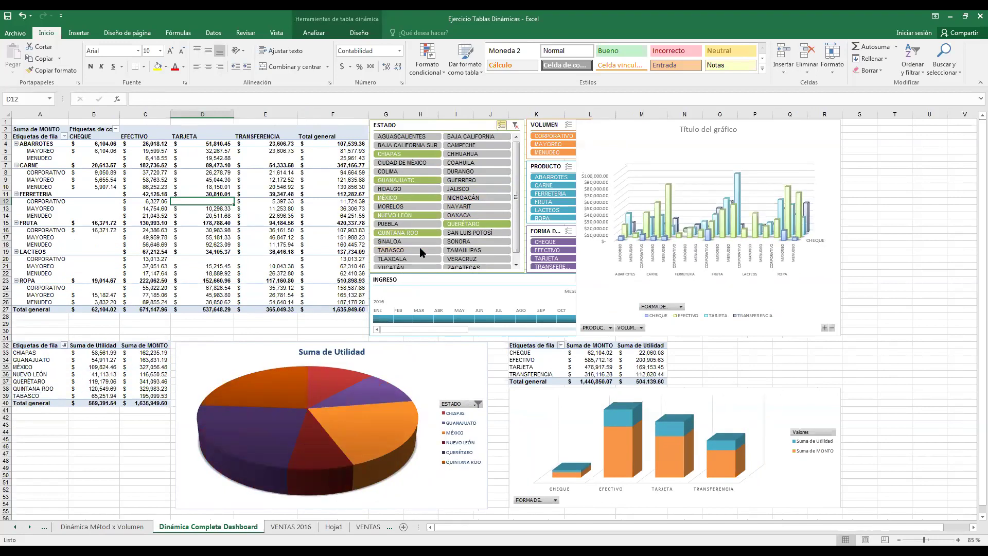
Step: Include GUERRERO, DURANGO, CHIHUAHUA, TAMAULIPAS and ZACATECAS in the dashboard's ESTADO filter
{"action": "left_click", "coordinate": [471, 179]}
{"action": "left_click", "coordinate": [472, 172]}
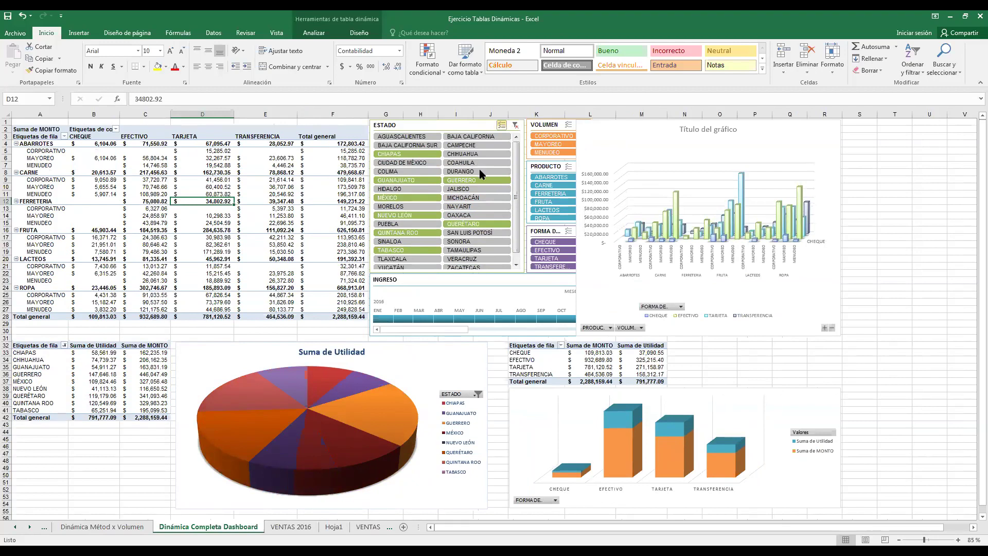
{"action": "left_click", "coordinate": [471, 153]}
{"action": "left_click", "coordinate": [481, 250]}
{"action": "left_click", "coordinate": [481, 267]}
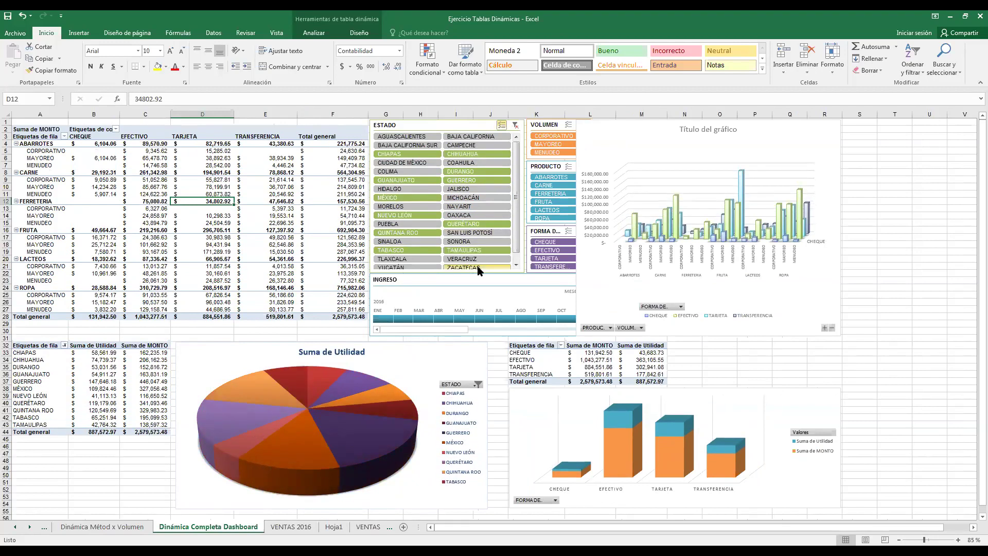
Step: Extend the ESTADO filter with COAHUILA, BAJA CALIFORNIA, AGUASCALIENTES, NAYARIT and MICHOACÁN
{"action": "left_click", "coordinate": [476, 163]}
{"action": "left_click", "coordinate": [476, 136]}
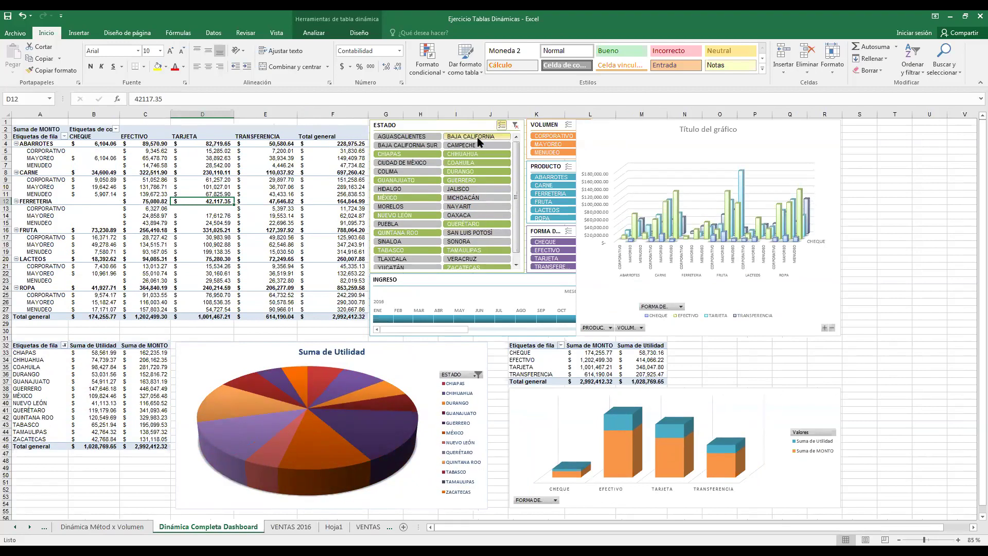
{"action": "left_click", "coordinate": [421, 138]}
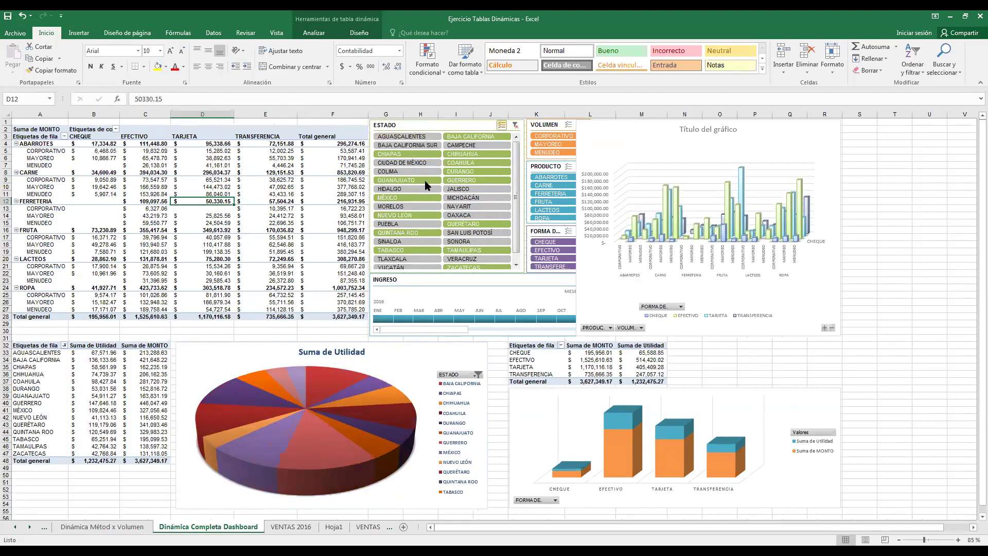
{"action": "left_click", "coordinate": [455, 207]}
{"action": "left_click", "coordinate": [471, 199]}
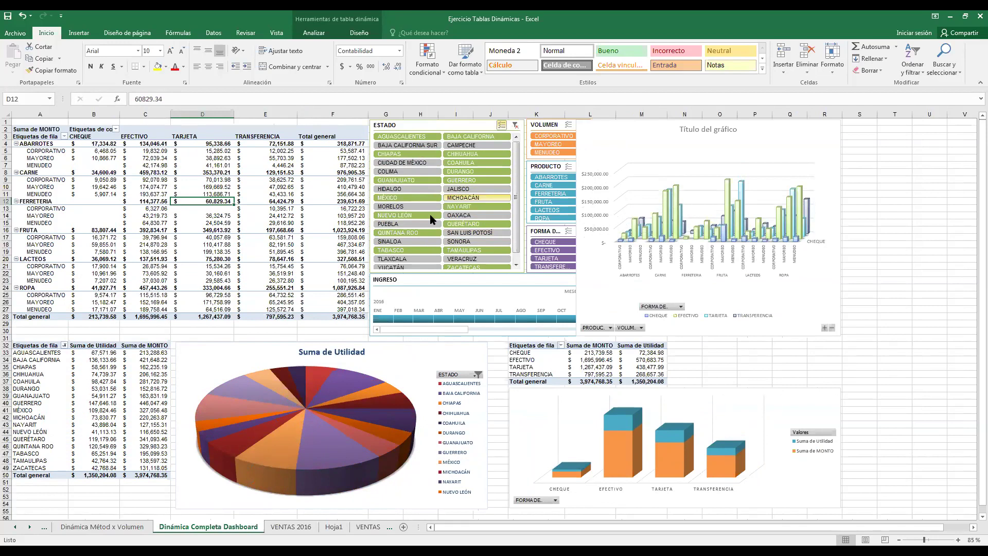
Step: Add CIUDAD DE MÉXICO, HIDALGO, JALISCO, SAN LUIS POTOSÍ and MORELOS to the states shown in the dashboard
{"action": "left_click", "coordinate": [409, 164]}
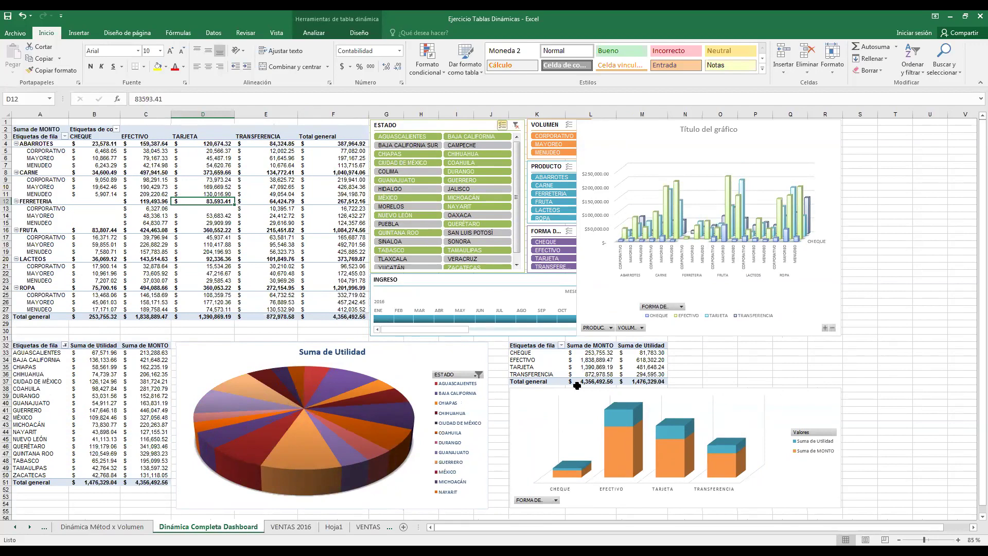
{"action": "left_click", "coordinate": [403, 188]}
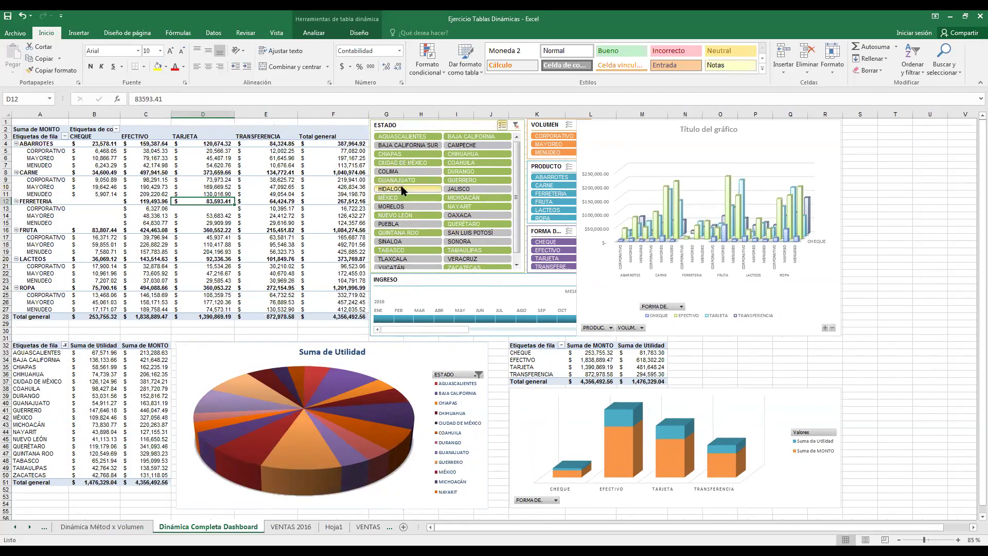
{"action": "left_click", "coordinate": [471, 188]}
{"action": "left_click", "coordinate": [470, 233]}
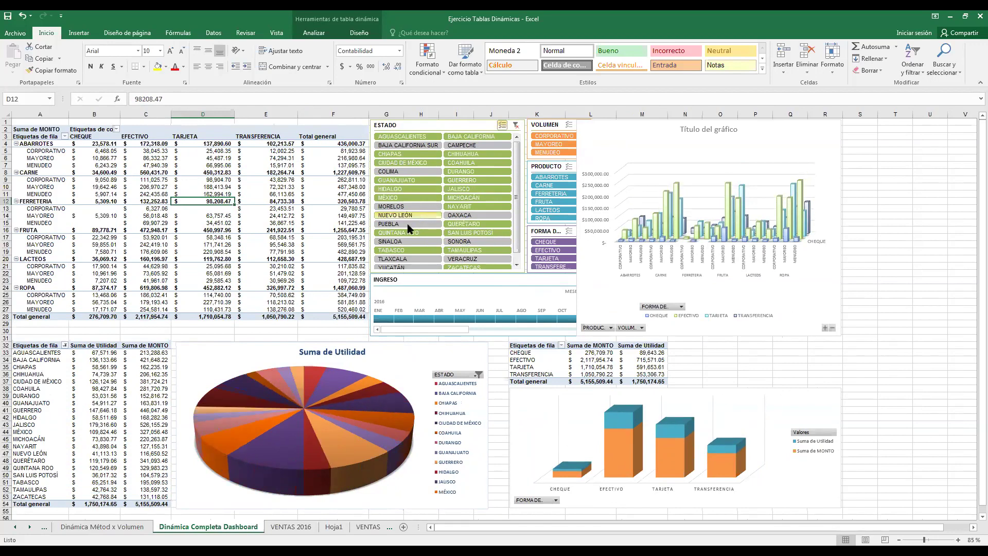
{"action": "left_click", "coordinate": [410, 206]}
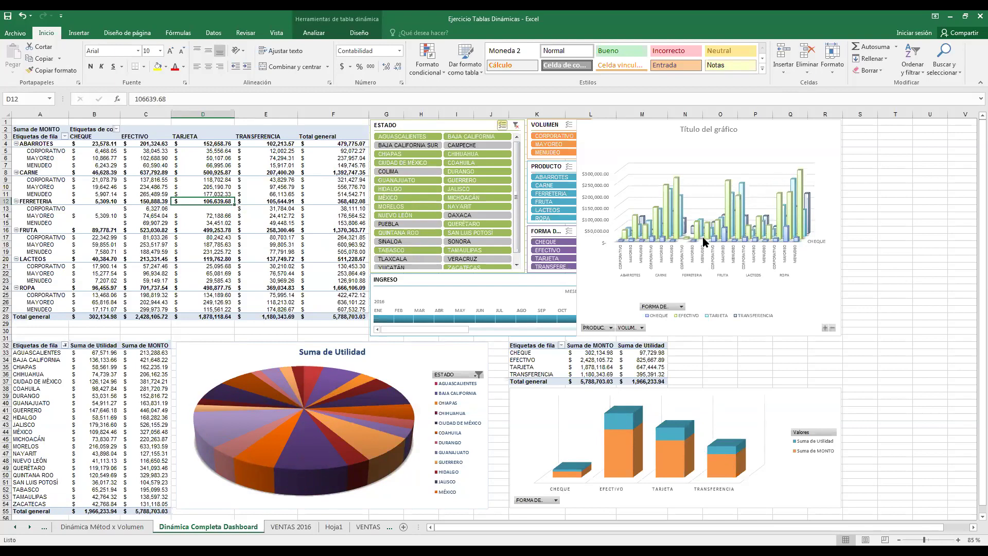
{"action": "left_click", "coordinate": [589, 244]}
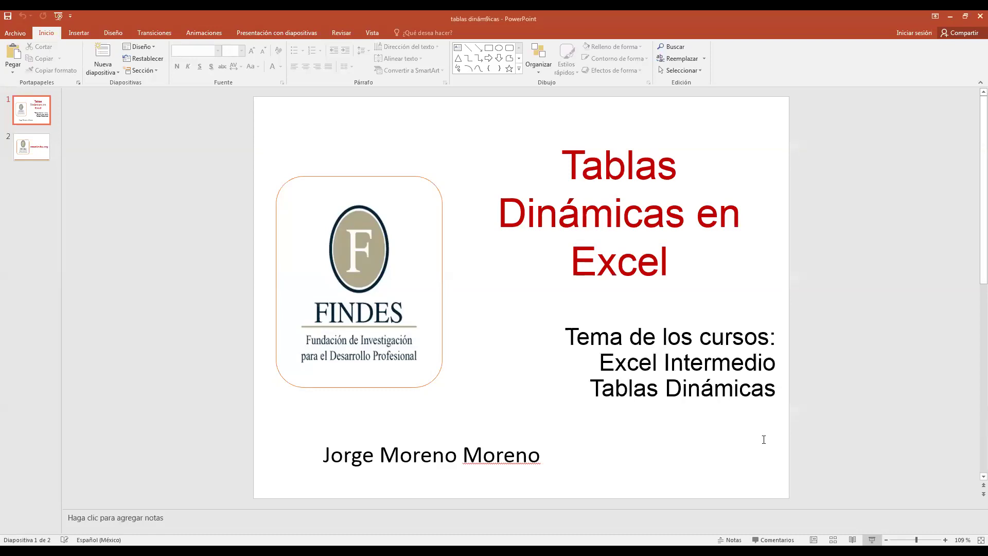
{"action": "scroll", "coordinate": [764, 438], "scroll_direction": "down", "scroll_amount": 1}
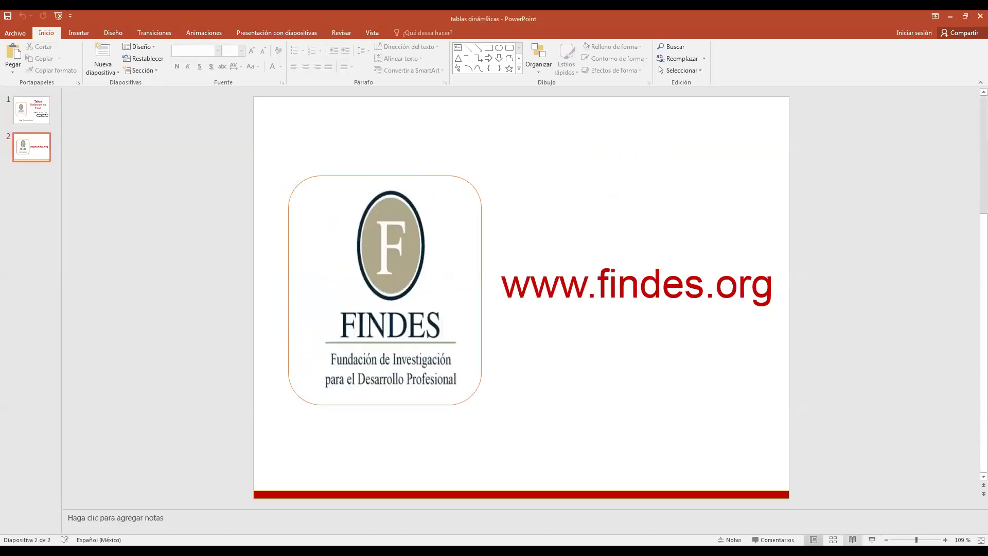
{"action": "left_click", "coordinate": [874, 531]}
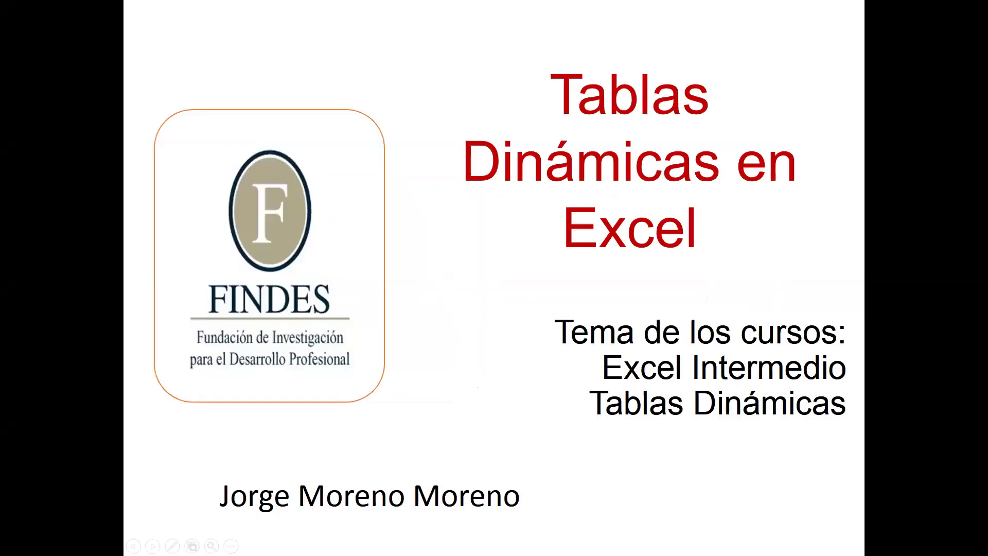
{"action": "key", "text": "Right"}
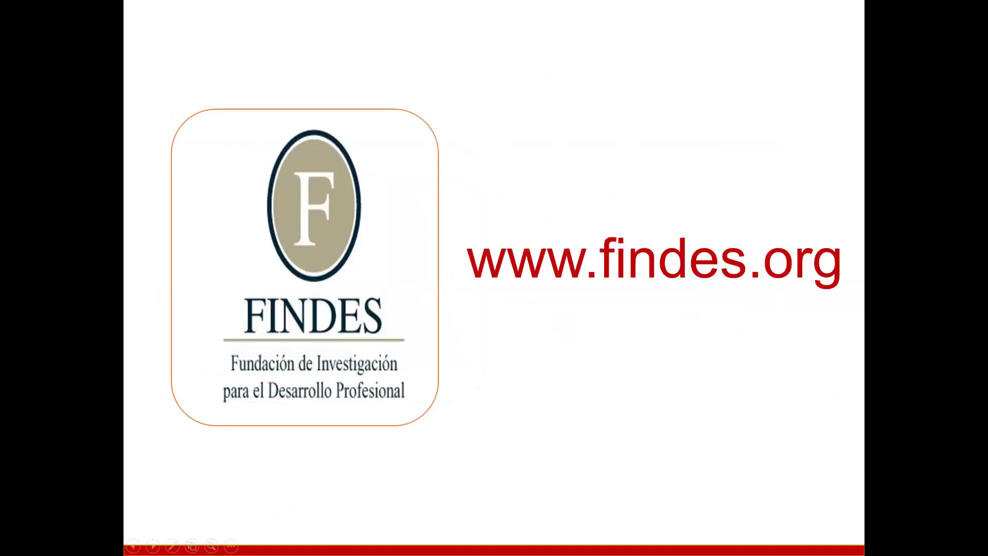
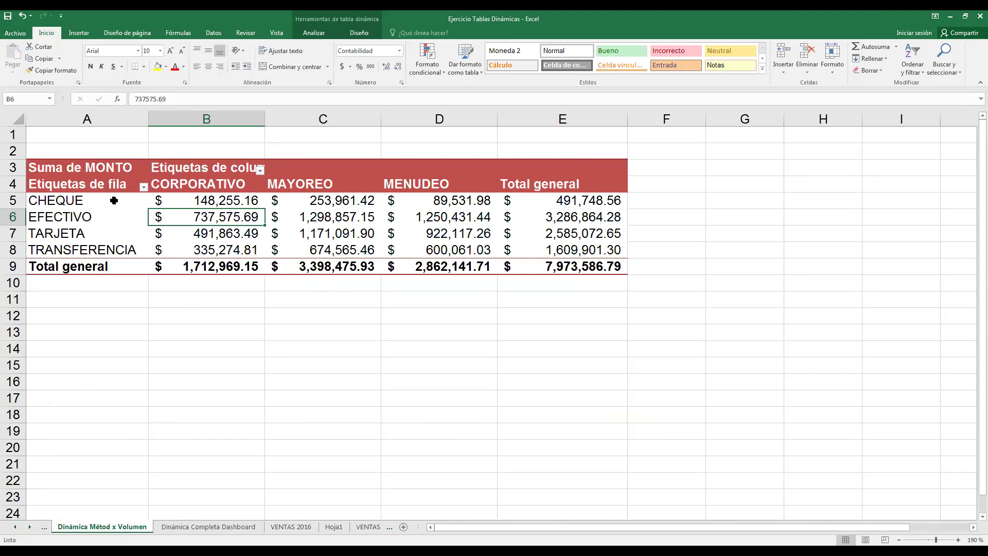
Step: Examine the payment-method amounts under CORPORATIVO, MAYOREO and MENUDEO in the Dinámica Métod x Volumen PivotTable
{"action": "left_click_drag", "start_coordinate": [211, 187], "coordinate": [413, 253]}
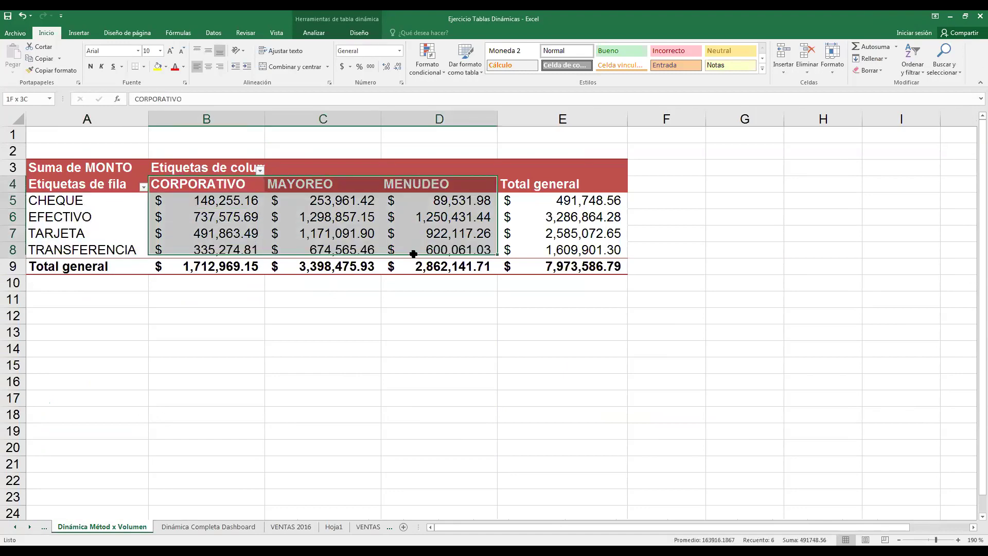
{"action": "left_click", "coordinate": [342, 231]}
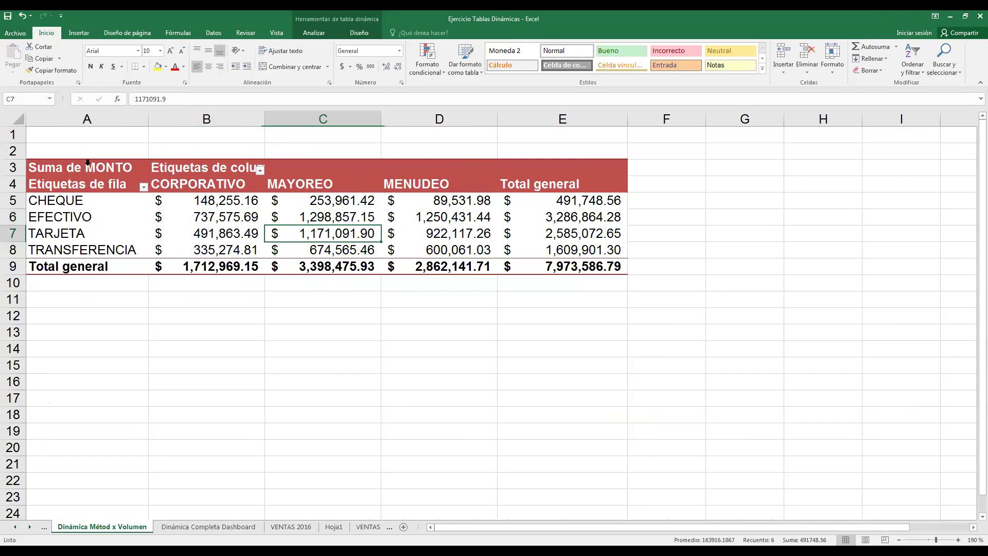
{"action": "left_click", "coordinate": [230, 203]}
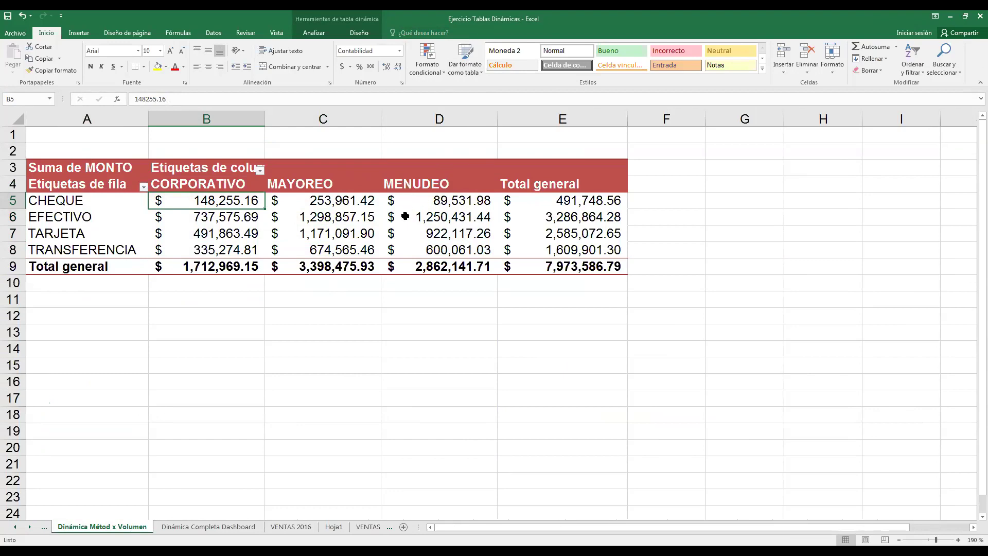
Step: Start a new calculated field for the payment-method PivotTable and name it Utilidad 02
{"action": "left_click", "coordinate": [315, 32]}
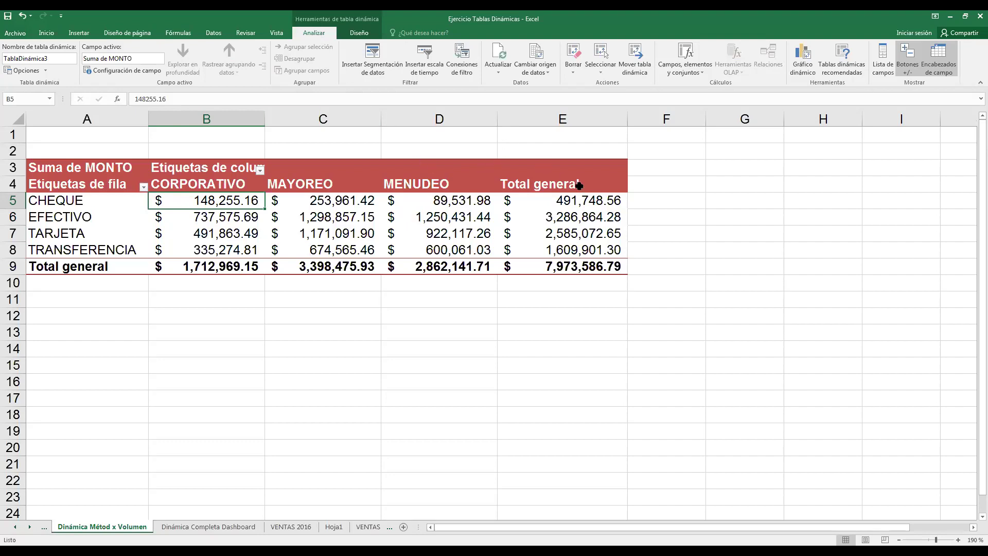
{"action": "left_click", "coordinate": [685, 72]}
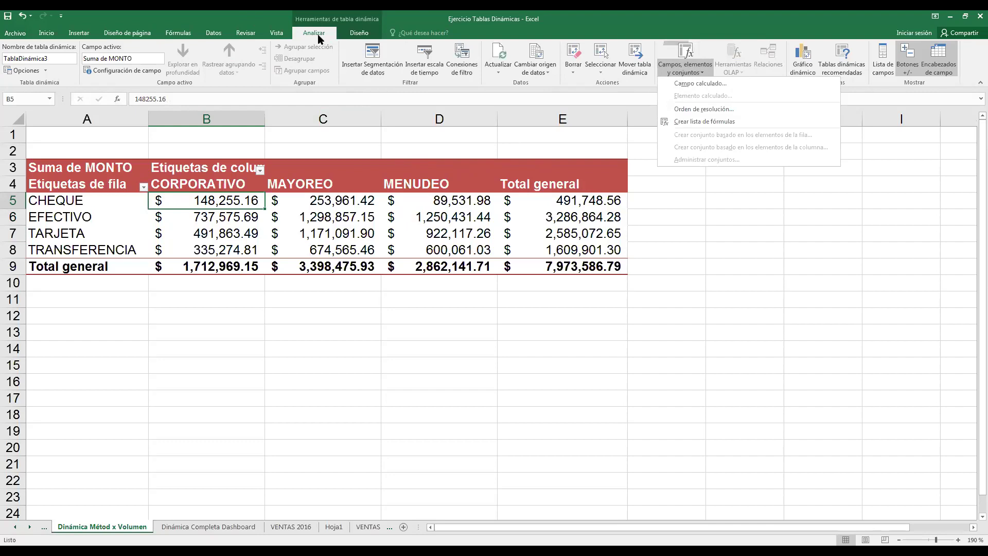
{"action": "left_click", "coordinate": [716, 84]}
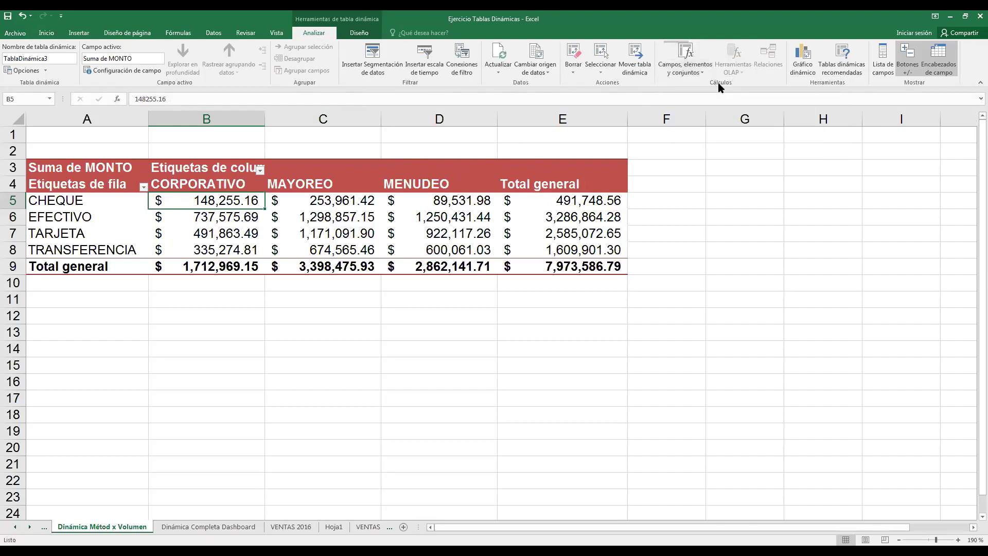
{"action": "left_click", "coordinate": [684, 72]}
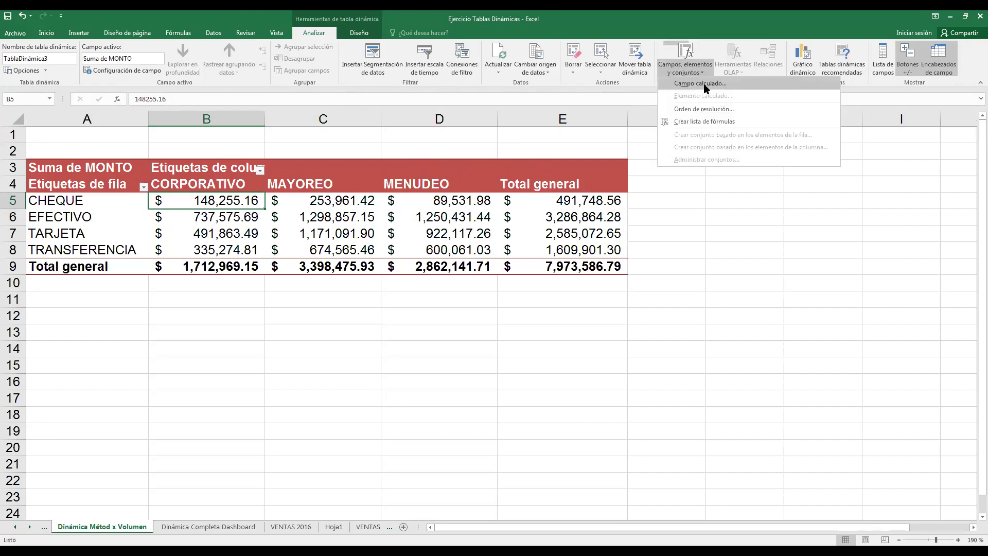
{"action": "left_click", "coordinate": [706, 85]}
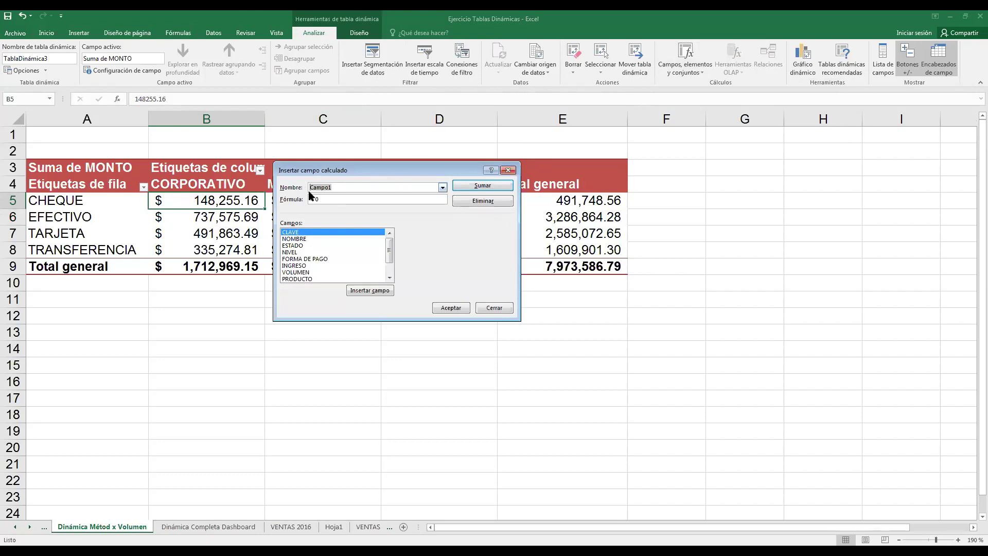
{"action": "type", "text": "Utili"}
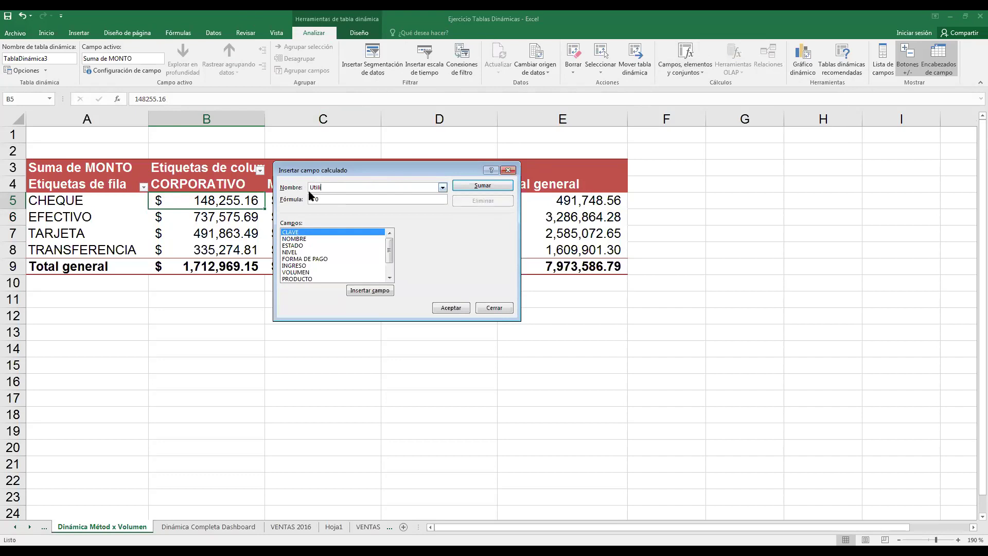
{"action": "type", "text": "dad 02"}
Step: Define the calculated field Utilidad 02 as MONTO minus COSTO and add it to the PivotTable
{"action": "scroll", "coordinate": [391, 256], "scroll_direction": "down", "scroll_amount": 1}
{"action": "double_click", "coordinate": [304, 264]}
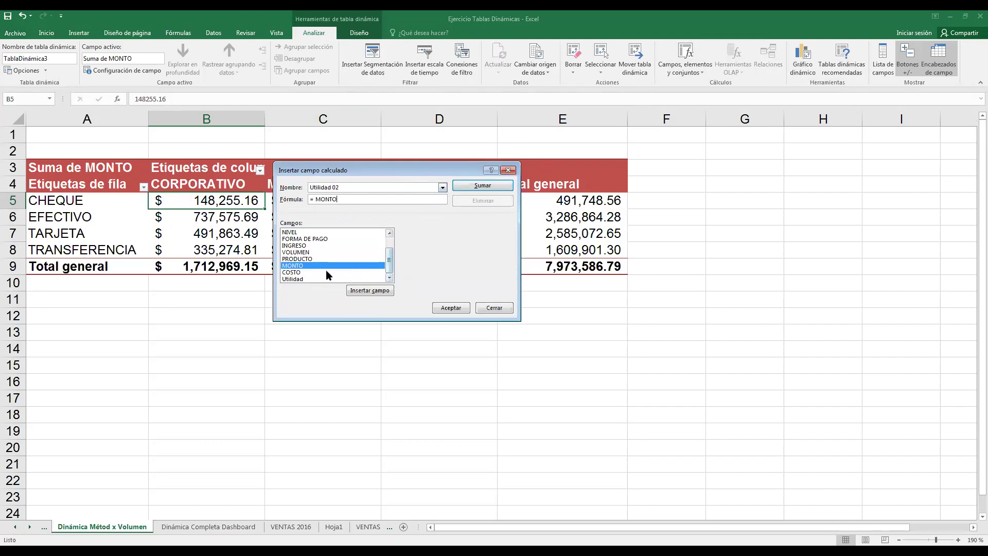
{"action": "left_click", "coordinate": [326, 272]}
{"action": "type", "text": "-"}
{"action": "left_click", "coordinate": [370, 290]}
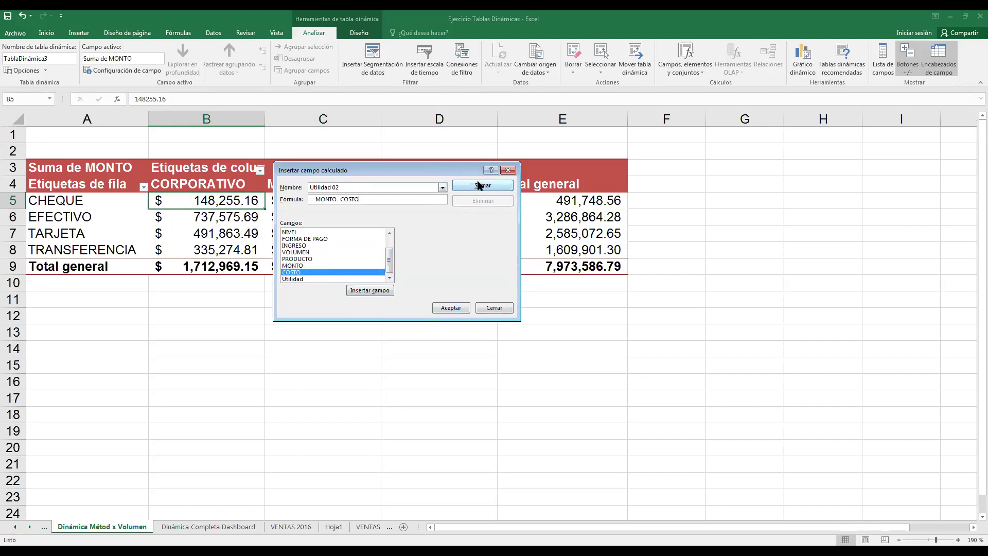
{"action": "left_click", "coordinate": [479, 186]}
{"action": "left_click_drag", "start_coordinate": [390, 253], "coordinate": [390, 266]}
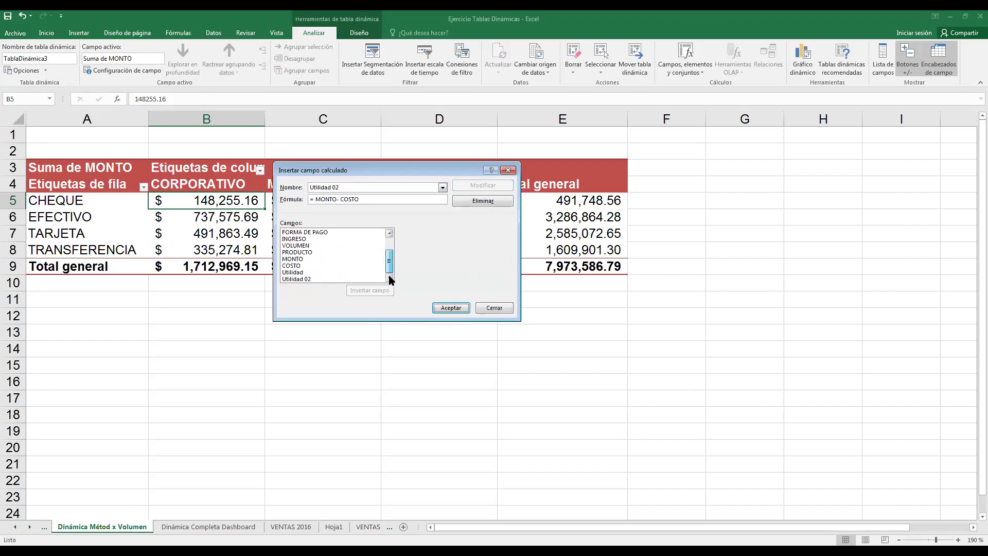
{"action": "left_click", "coordinate": [319, 278]}
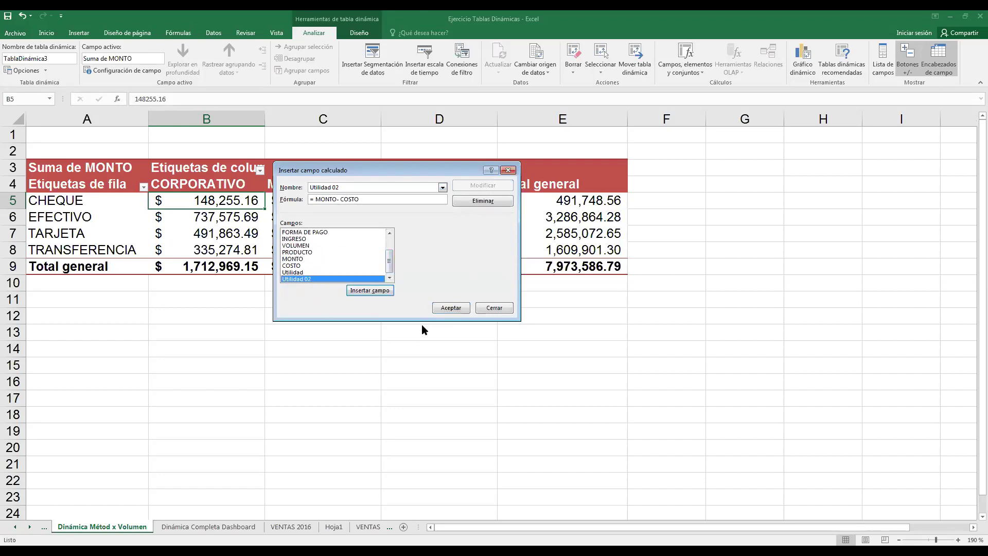
{"action": "left_click", "coordinate": [450, 308]}
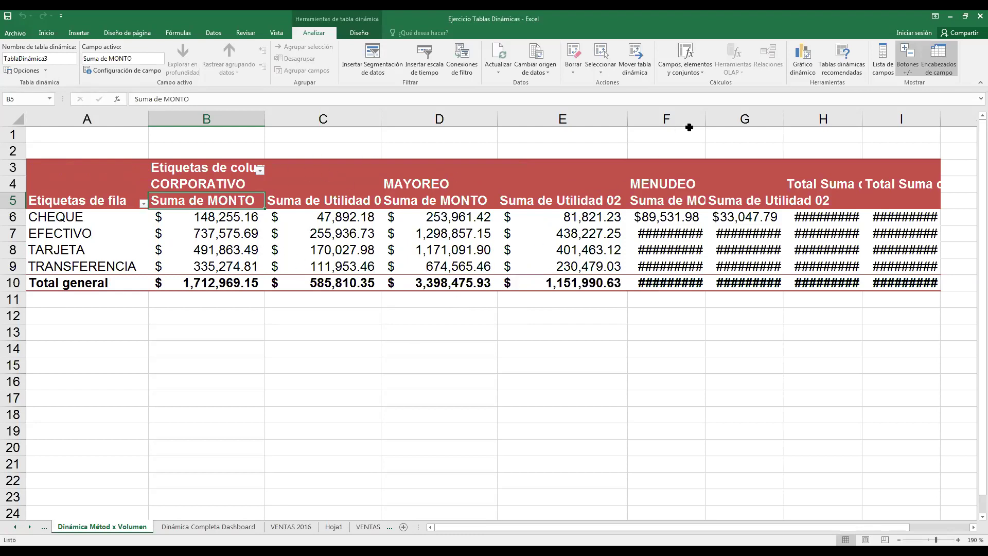
Step: Widen columns F, G, H and I so the PivotTable's MENUDEO and grand total amounts fit
{"action": "left_click_drag", "start_coordinate": [705, 113], "coordinate": [742, 114]}
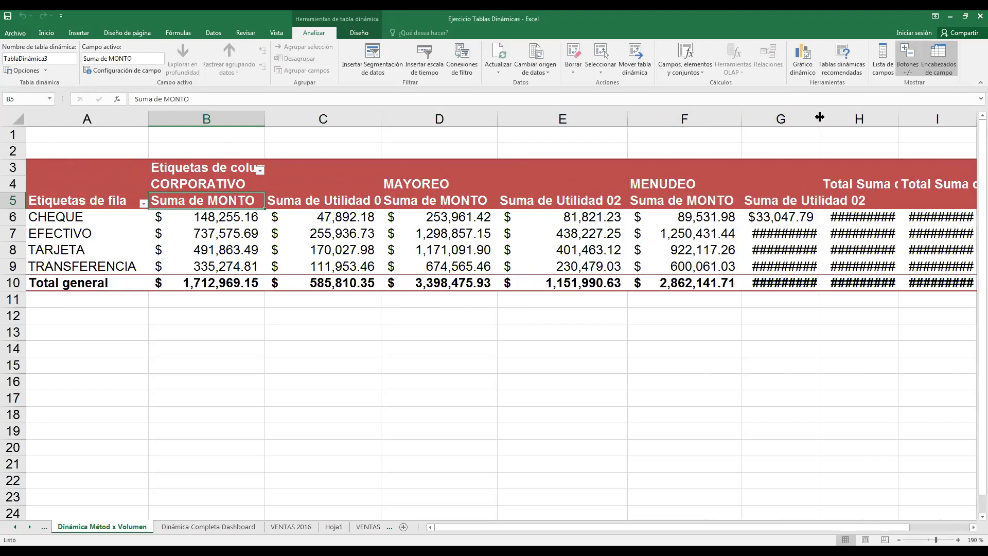
{"action": "left_click_drag", "start_coordinate": [819, 120], "coordinate": [875, 119]}
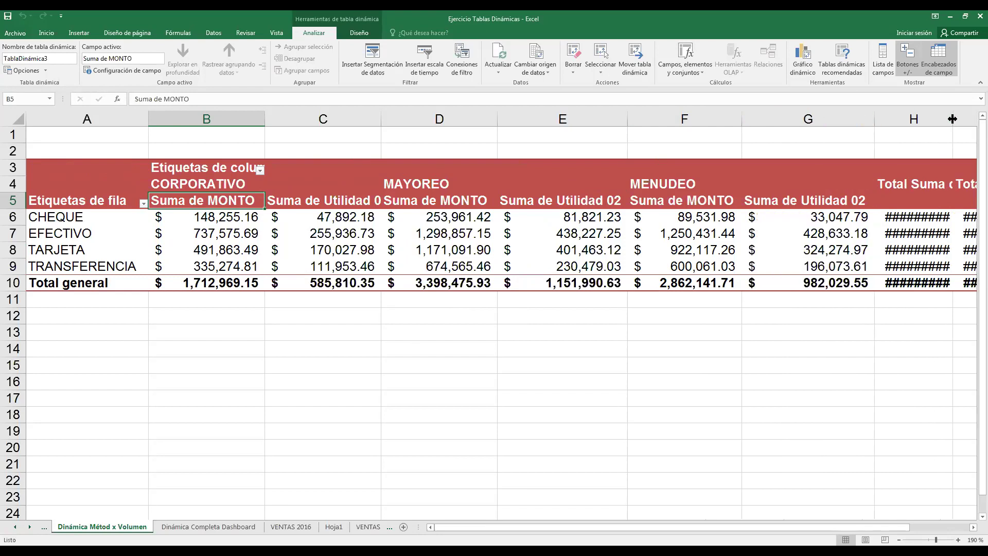
{"action": "double_click", "coordinate": [953, 119]}
{"action": "scroll", "coordinate": [250, 256], "scroll_direction": "down", "scroll_amount": 3, "text": "ctrl"}
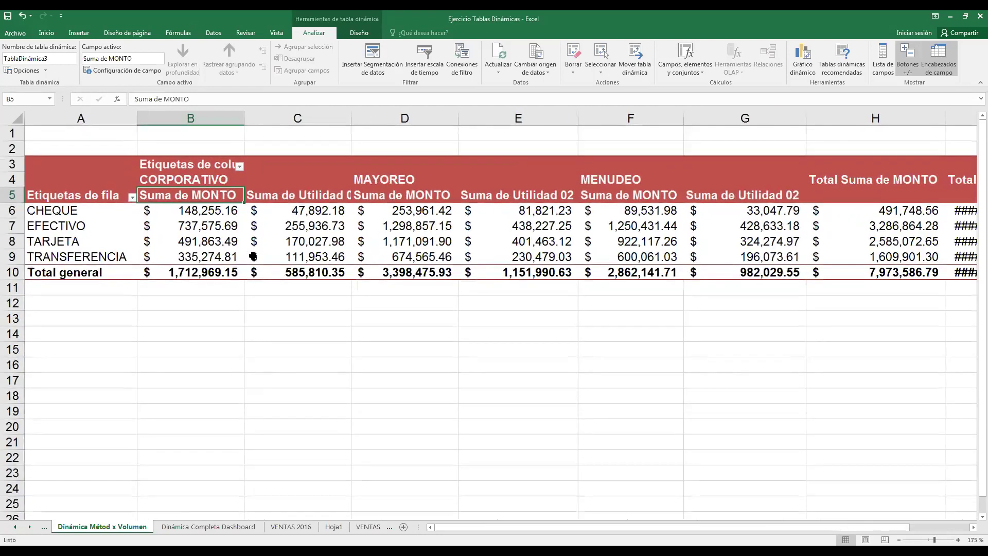
{"action": "scroll", "coordinate": [252, 255], "scroll_direction": "down", "scroll_amount": 1}
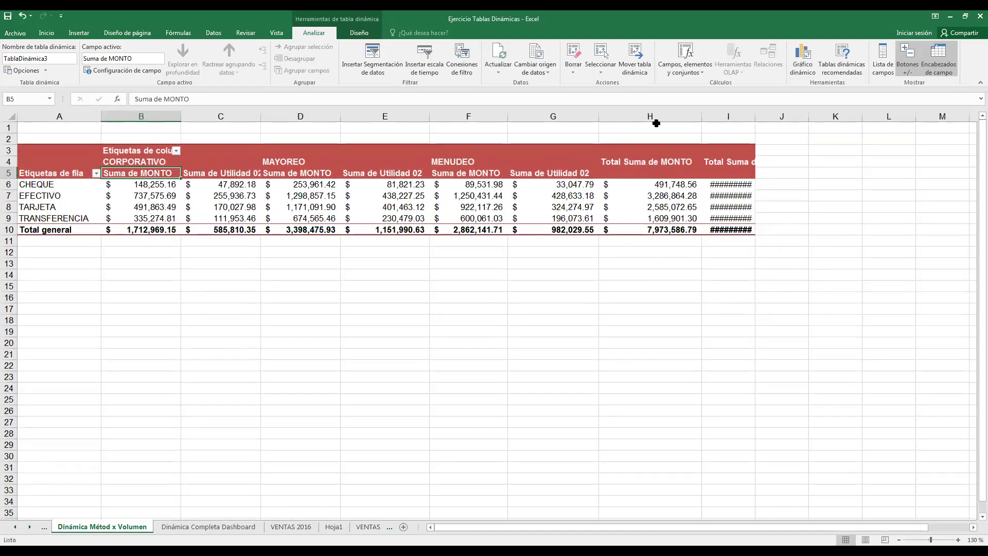
{"action": "double_click", "coordinate": [754, 119]}
Step: Examine the Suma de MONTO and Suma de Utilidad 02 columns under the CORPORATIVO heading
{"action": "left_click_drag", "start_coordinate": [150, 163], "coordinate": [135, 183]}
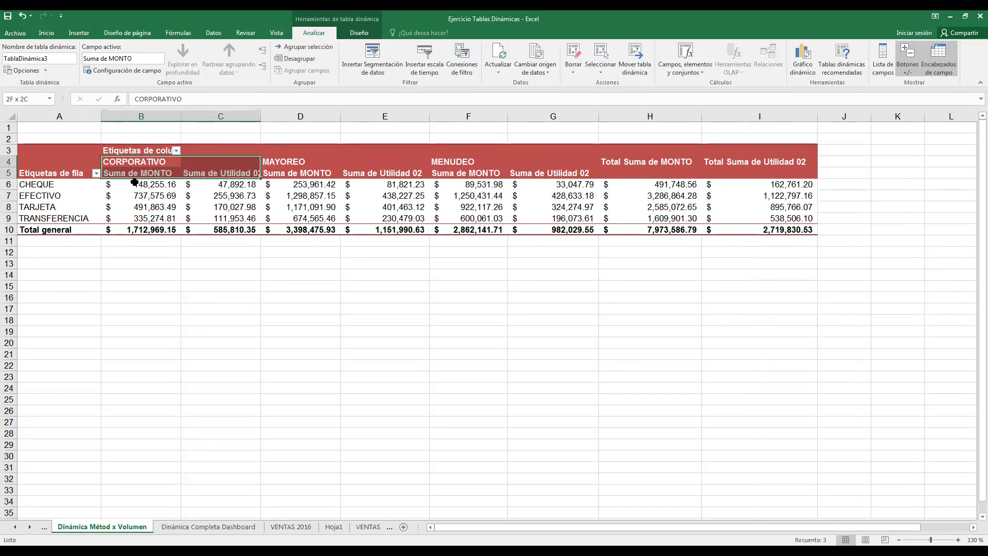
{"action": "left_click", "coordinate": [140, 173]}
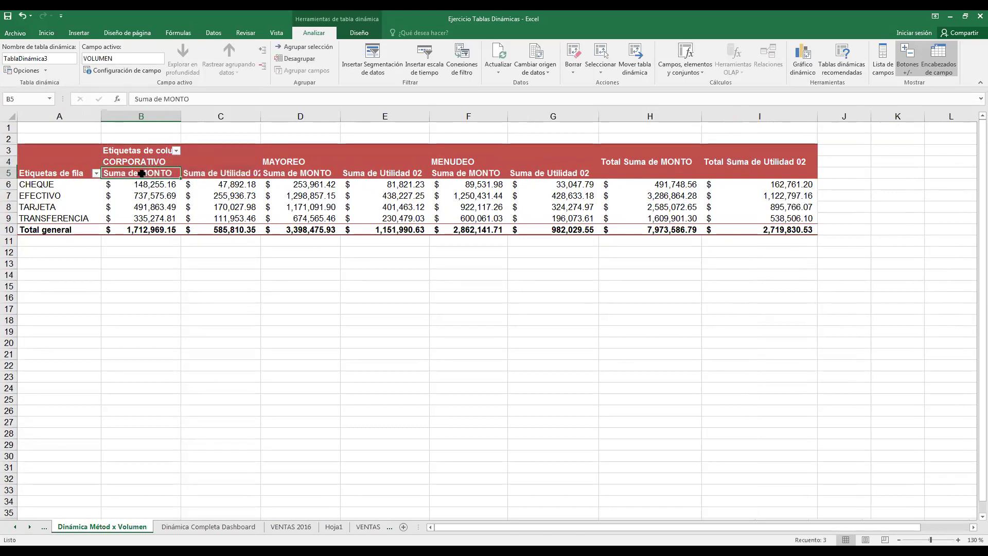
{"action": "left_click", "coordinate": [242, 173]}
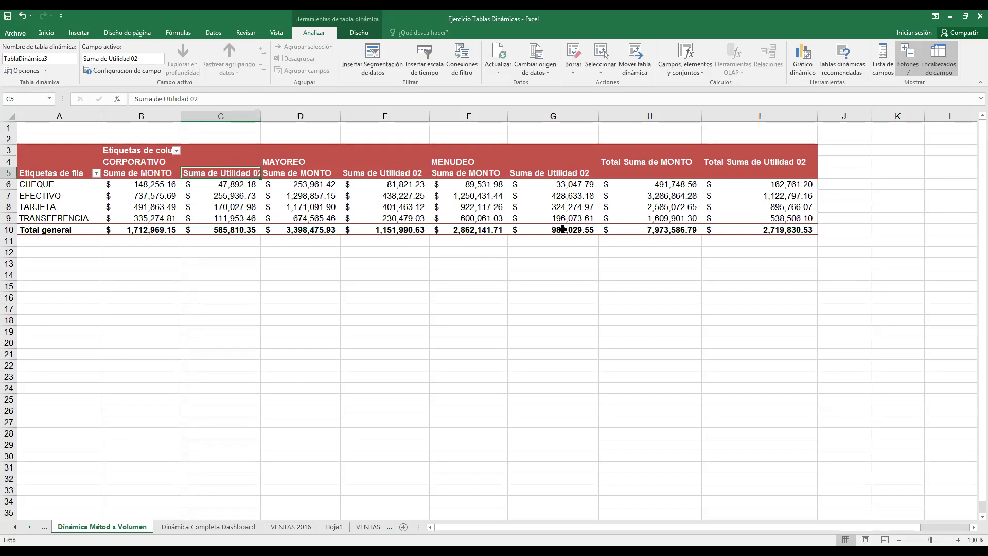
{"action": "left_click", "coordinate": [940, 370]}
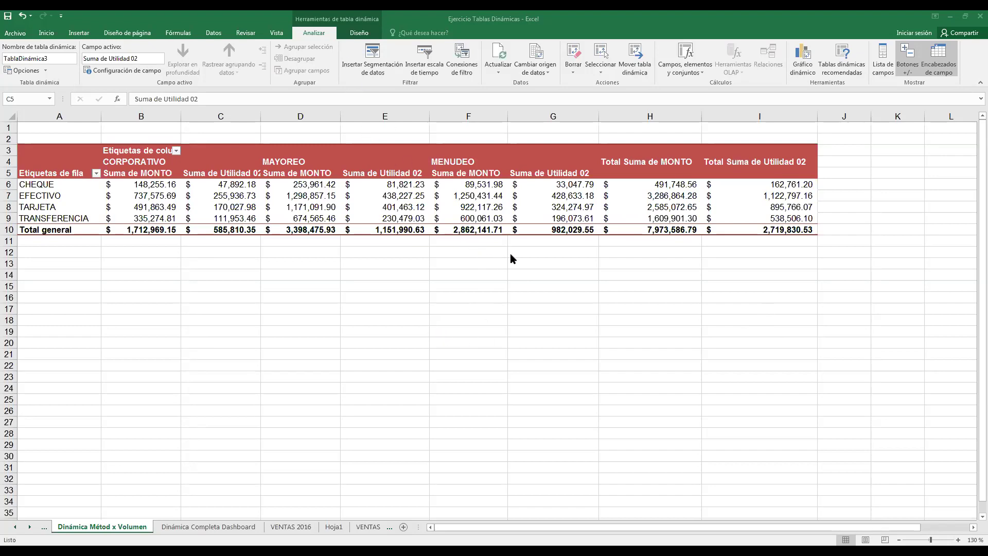
Step: Insert a PRODUCTO slicer for the payment-method PivotTable and place it below the table around column D
{"action": "left_click", "coordinate": [373, 56]}
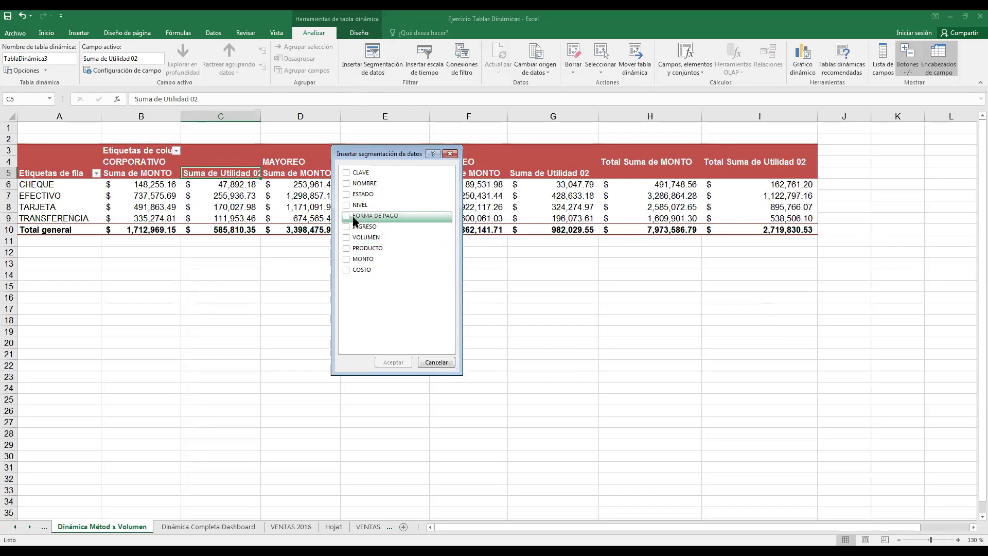
{"action": "left_click", "coordinate": [347, 250]}
{"action": "left_click", "coordinate": [394, 362]}
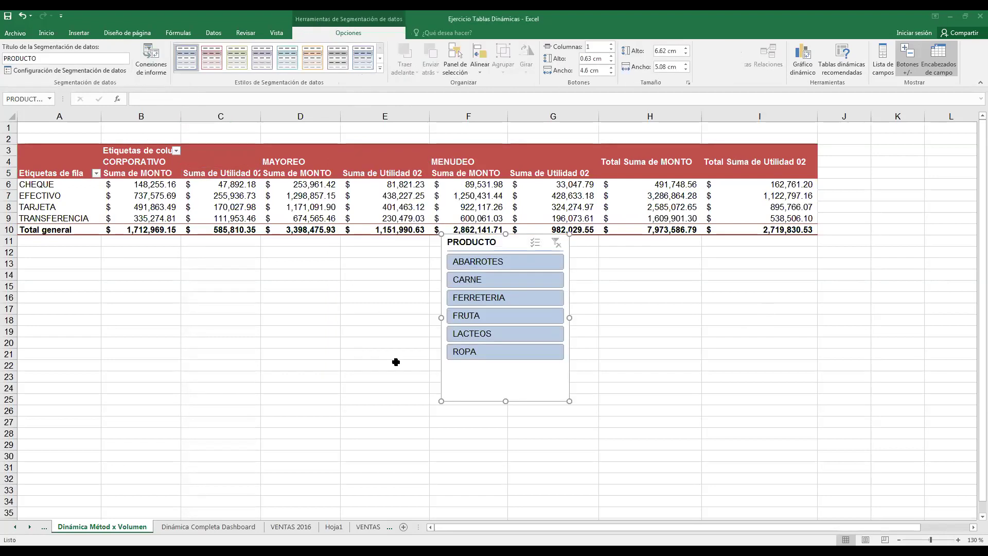
{"action": "left_click_drag", "start_coordinate": [475, 245], "coordinate": [296, 252]}
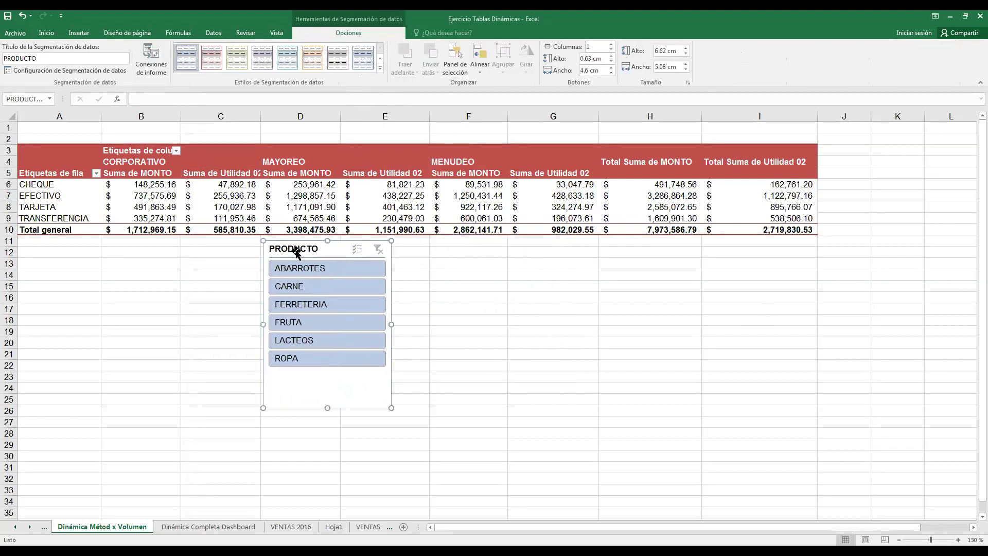
Step: Insert a 3D column PivotChart from the payment-method PivotTable and place it below the table, beside the PRODUCTO slicer
{"action": "left_click", "coordinate": [336, 199]}
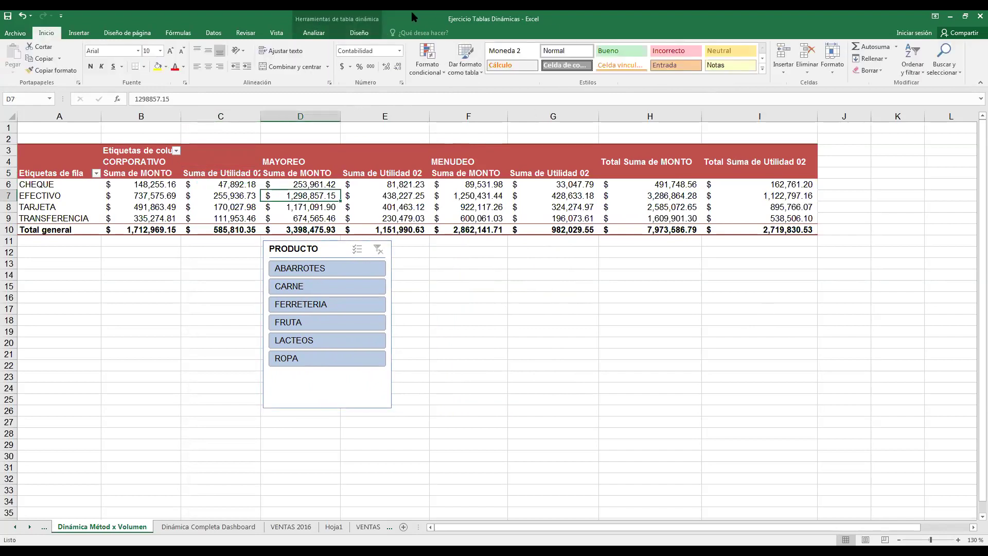
{"action": "left_click", "coordinate": [323, 34]}
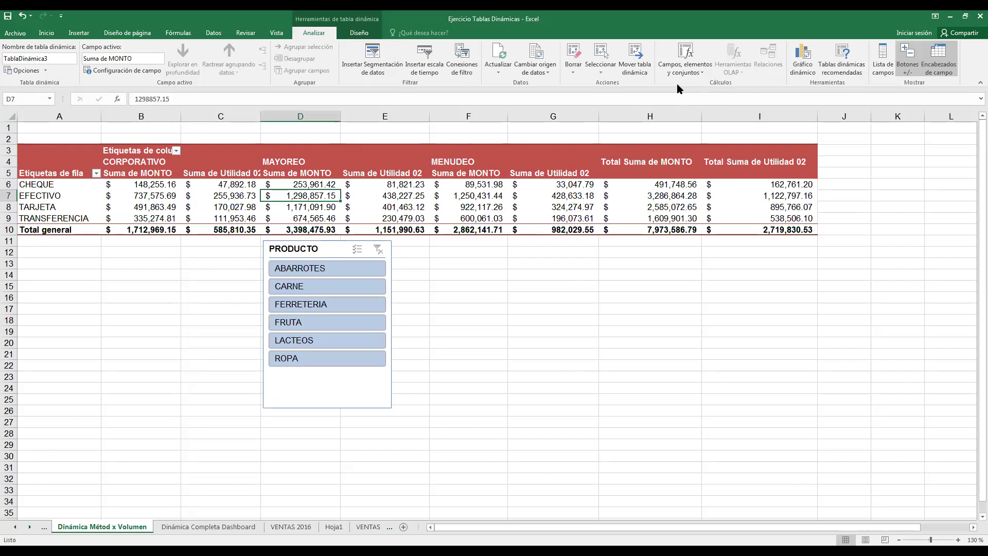
{"action": "left_click", "coordinate": [803, 72]}
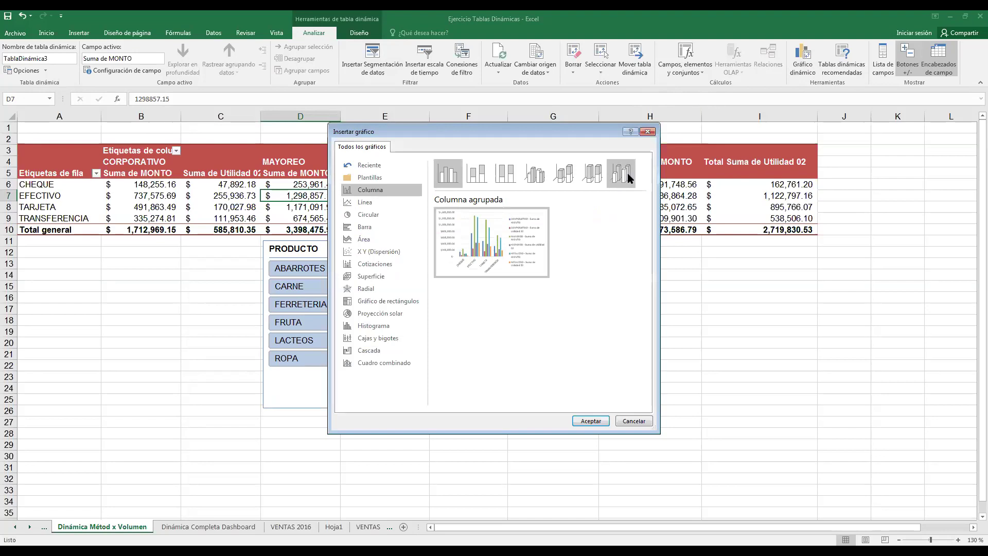
{"action": "left_click", "coordinate": [629, 178]}
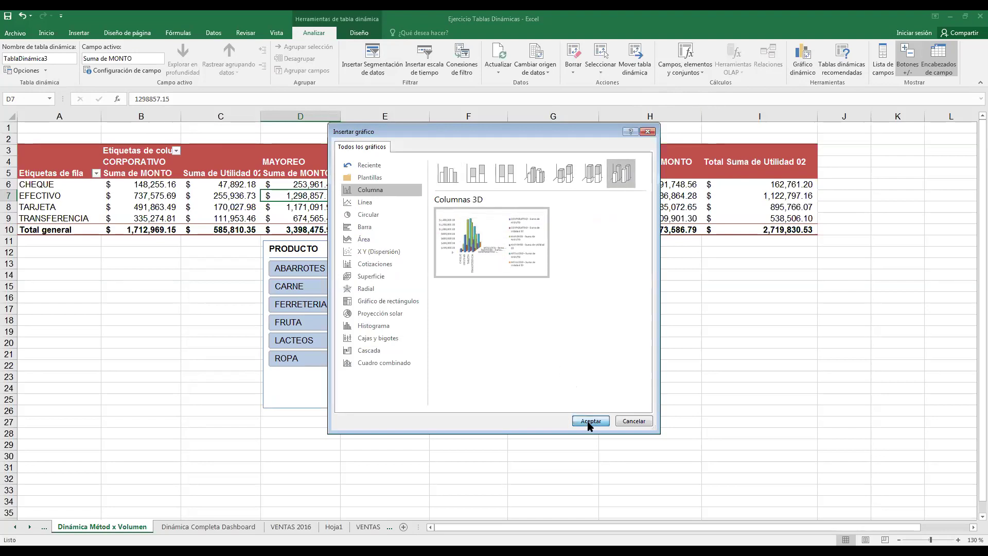
{"action": "left_click", "coordinate": [591, 421]}
{"action": "left_click_drag", "start_coordinate": [578, 247], "coordinate": [686, 270]}
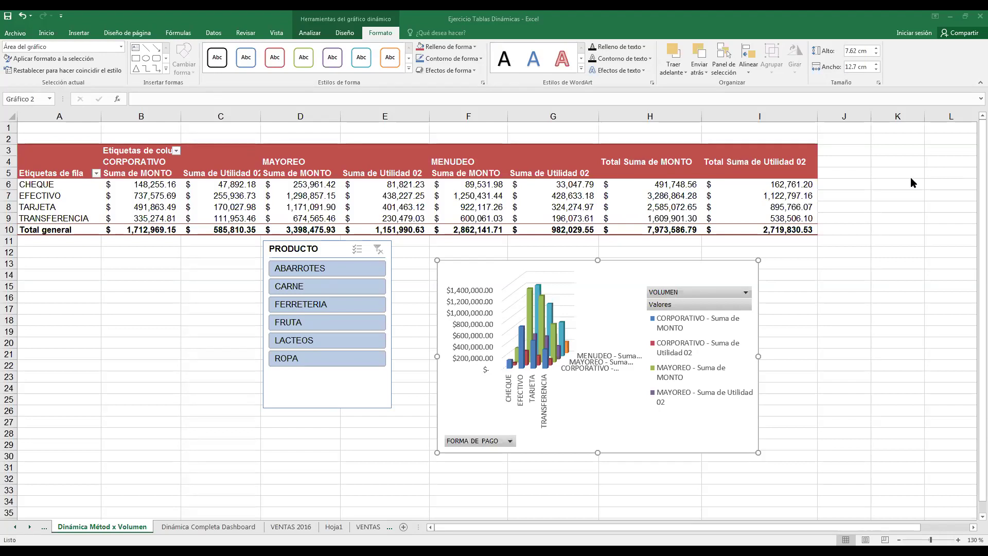
Step: Filter the PivotChart's VOLUMEN field to show only MAYOREO and MENUDEO
{"action": "left_click", "coordinate": [221, 207]}
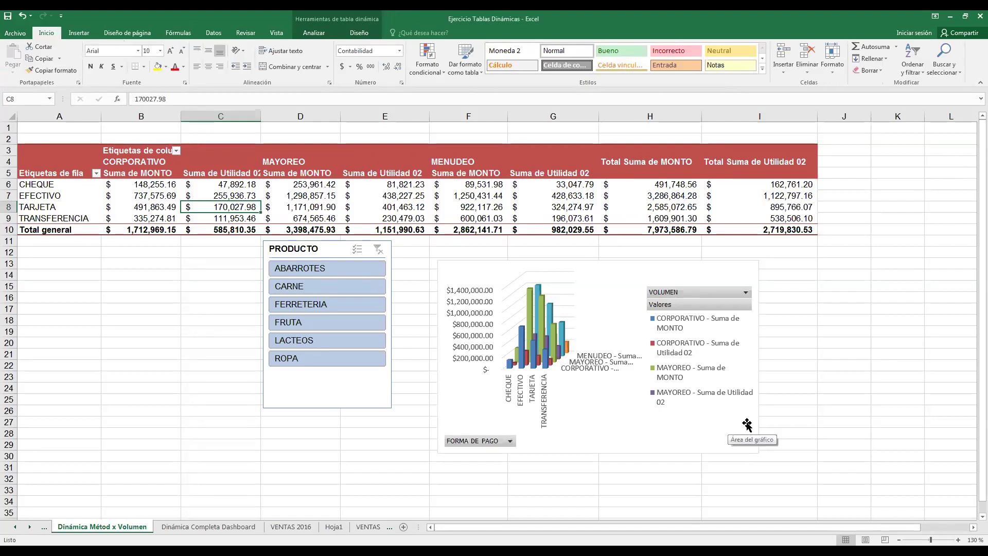
{"action": "left_click", "coordinate": [744, 293]}
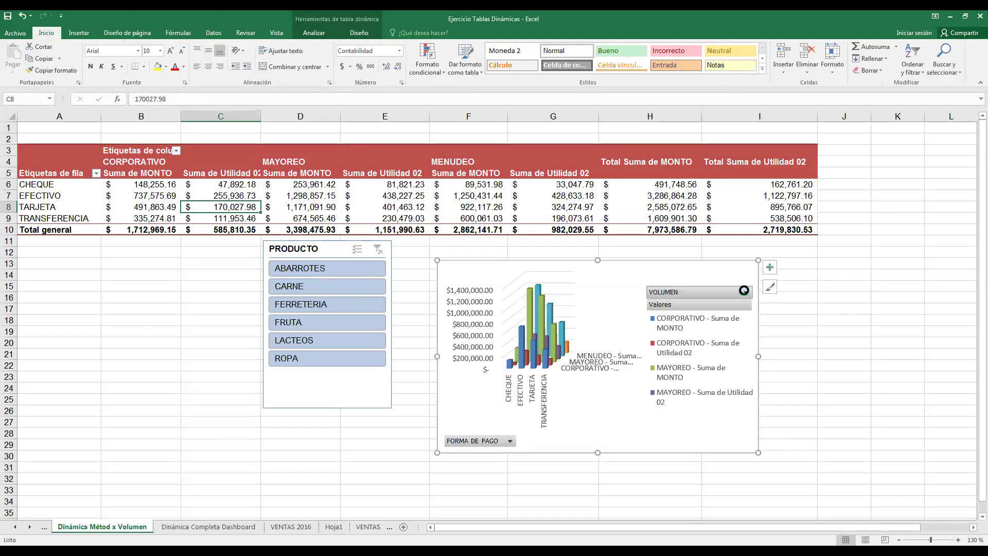
{"action": "left_click", "coordinate": [638, 387]}
{"action": "left_click", "coordinate": [638, 395]}
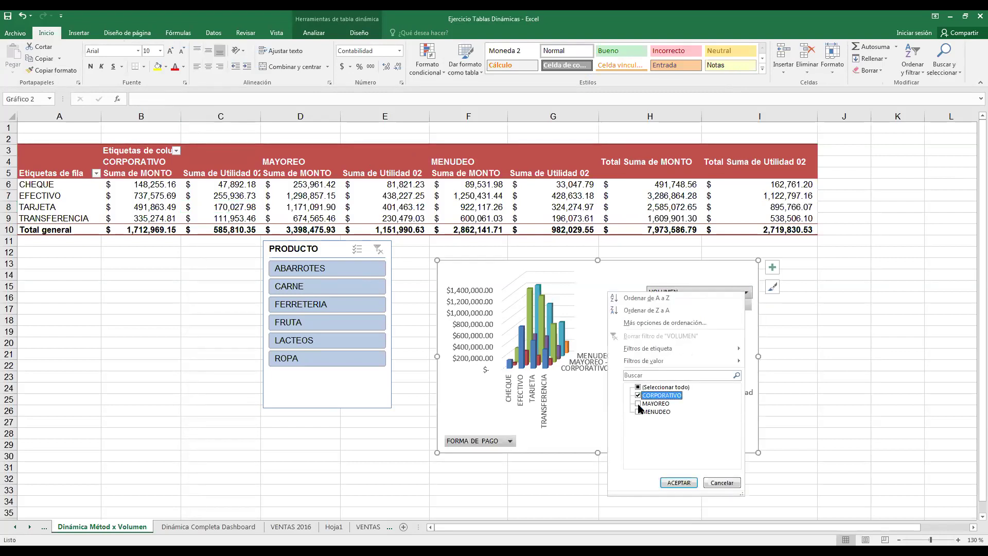
{"action": "left_click", "coordinate": [638, 396]}
{"action": "left_click", "coordinate": [638, 403]}
{"action": "left_click", "coordinate": [638, 411]}
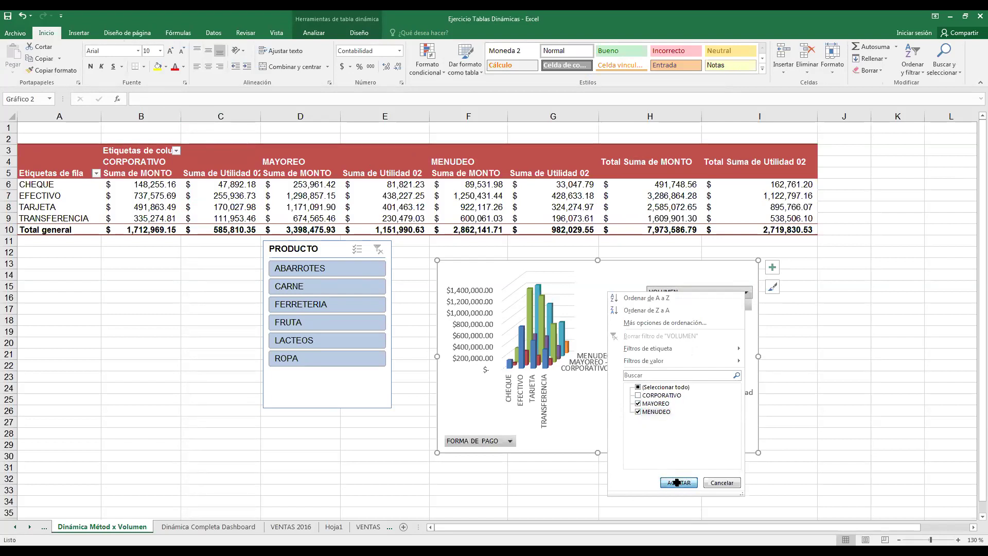
{"action": "left_click", "coordinate": [677, 482]}
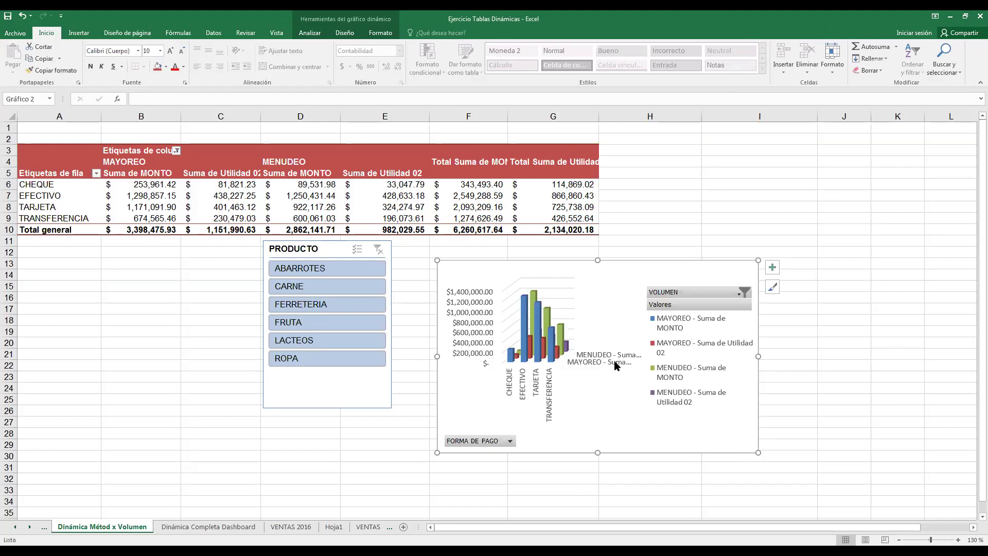
Step: Filter the PivotChart's FORMA DE PAGO field to show only CHEQUE, EFECTIVO and TARJETA
{"action": "left_click", "coordinate": [509, 440]}
{"action": "left_click", "coordinate": [402, 331]}
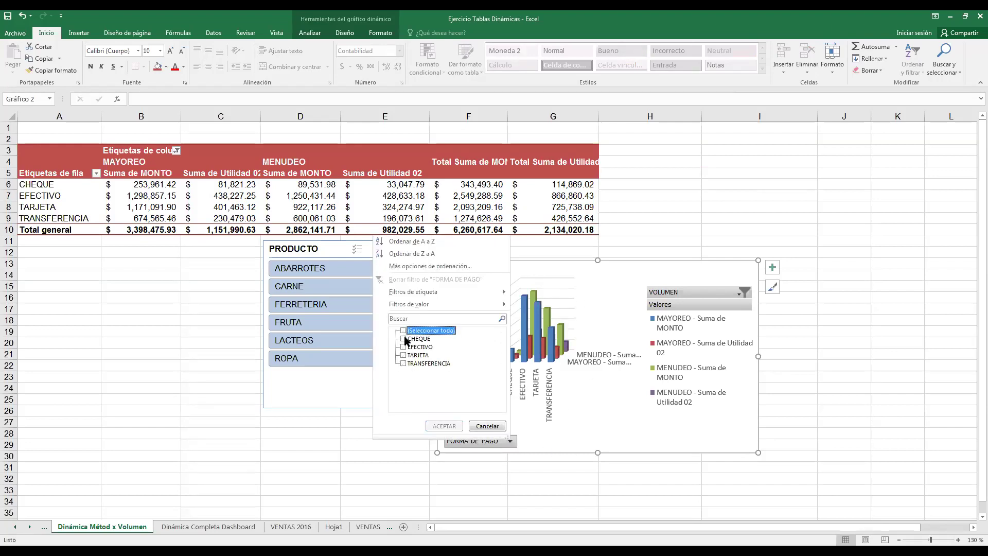
{"action": "left_click", "coordinate": [403, 338]}
{"action": "left_click", "coordinate": [403, 347]}
{"action": "left_click", "coordinate": [403, 355]}
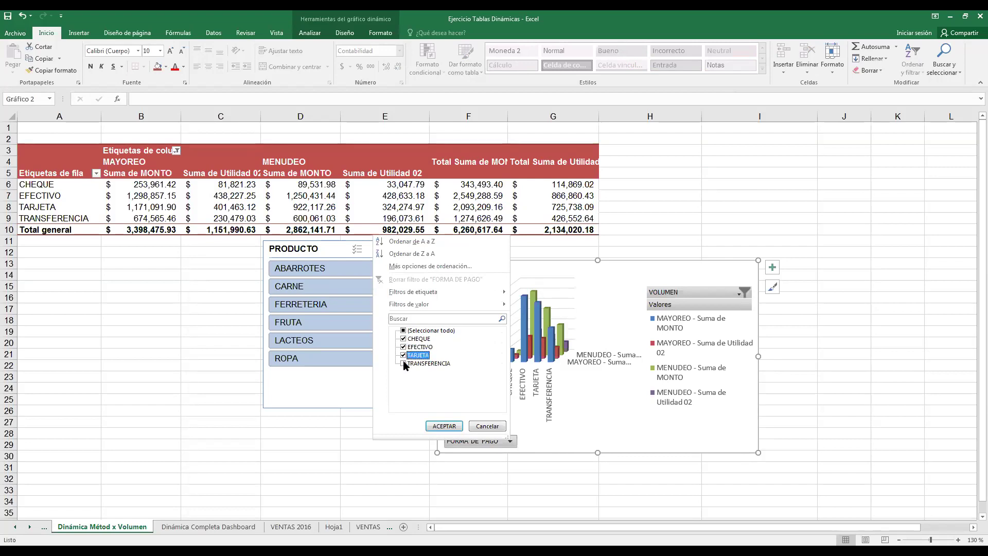
{"action": "left_click", "coordinate": [445, 425]}
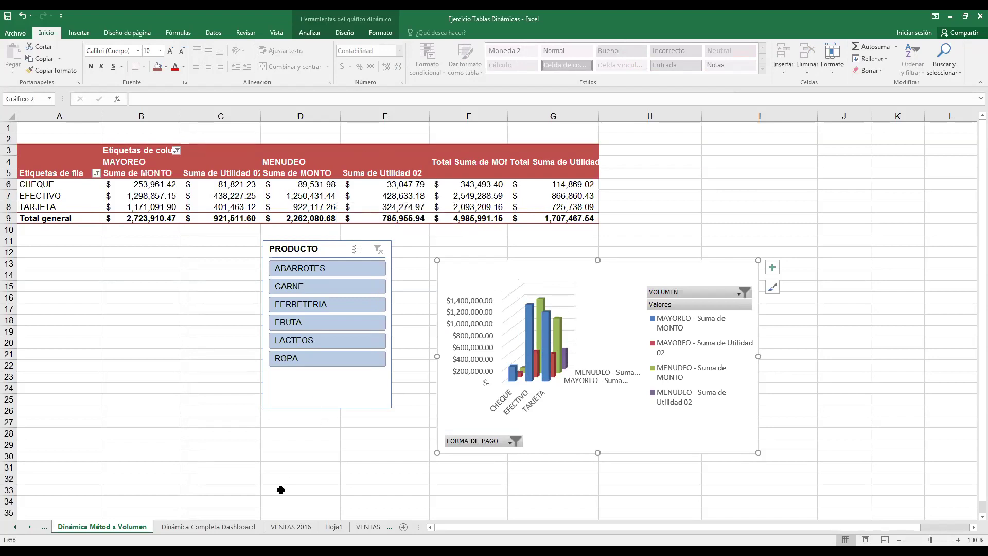
Step: Go to the Dinámica Completa Dashboard sheet and shift the product column chart clear of the slicers and timeline
{"action": "left_click", "coordinate": [237, 529]}
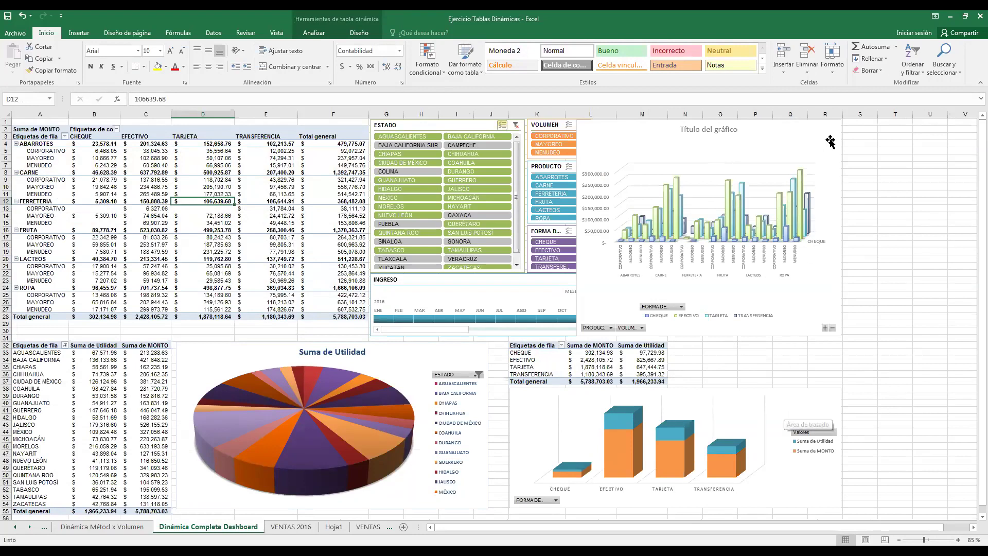
{"action": "left_click_drag", "start_coordinate": [839, 129], "coordinate": [853, 128]}
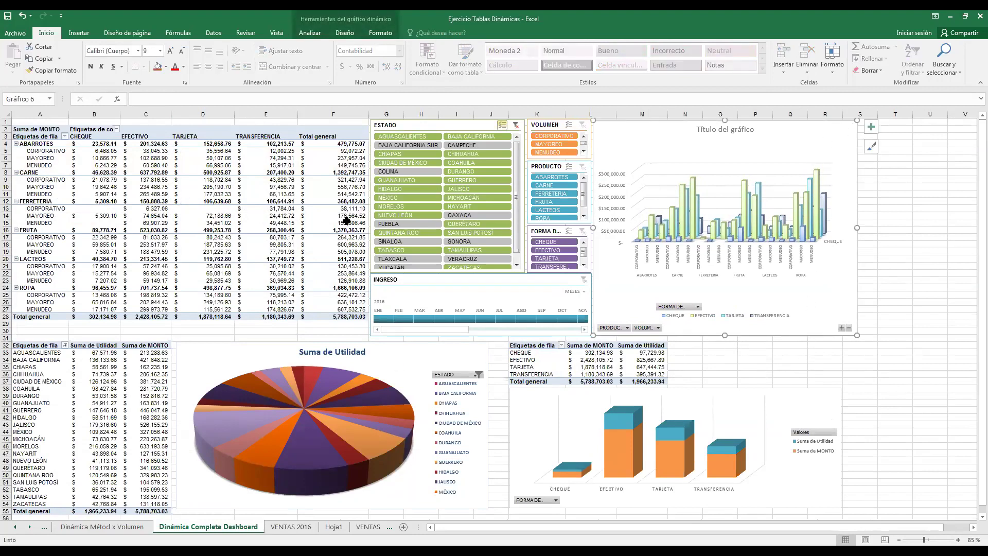
{"action": "left_click", "coordinate": [428, 128]}
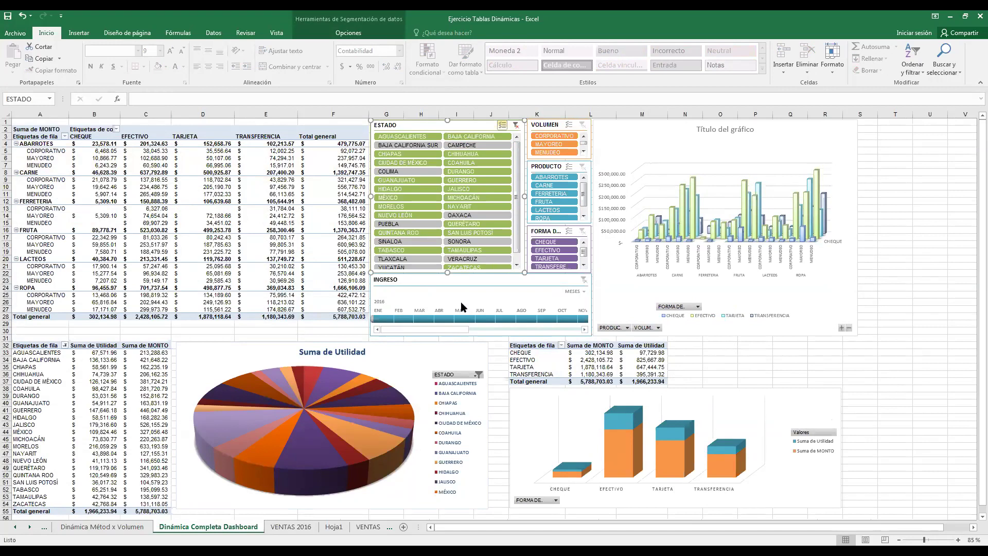
Step: Filter the dashboard by the INGRESO timeline to the months ENE through JUN 2016
{"action": "left_click", "coordinate": [386, 319]}
{"action": "left_click_drag", "start_coordinate": [386, 319], "coordinate": [486, 322]}
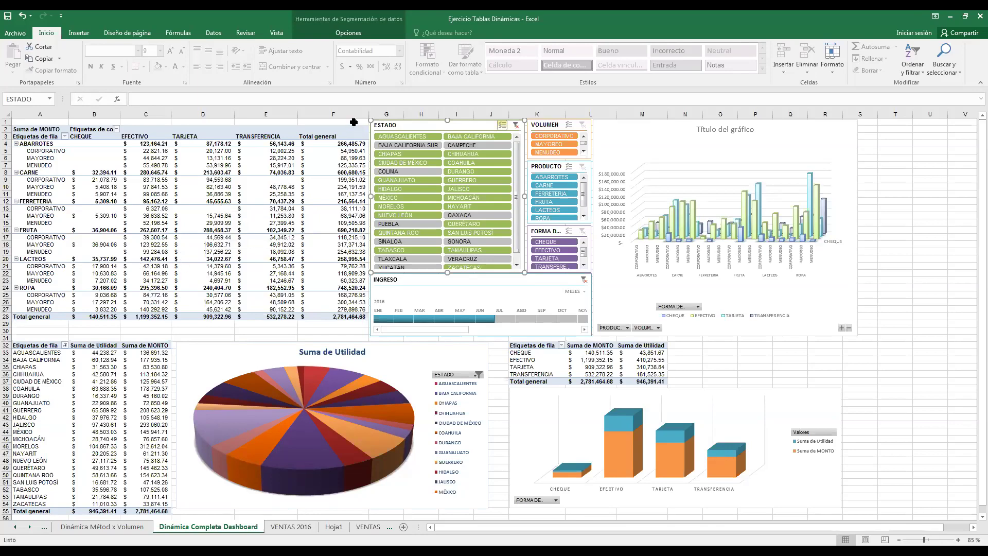
{"action": "left_click", "coordinate": [52, 122]}
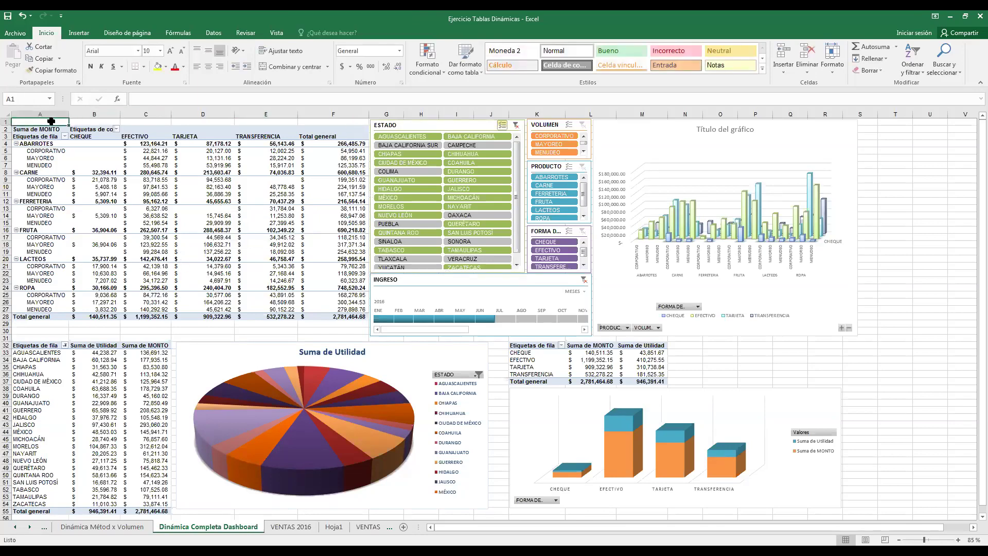
{"action": "scroll", "coordinate": [52, 121], "scroll_direction": "up", "scroll_amount": 3, "text": "ctrl"}
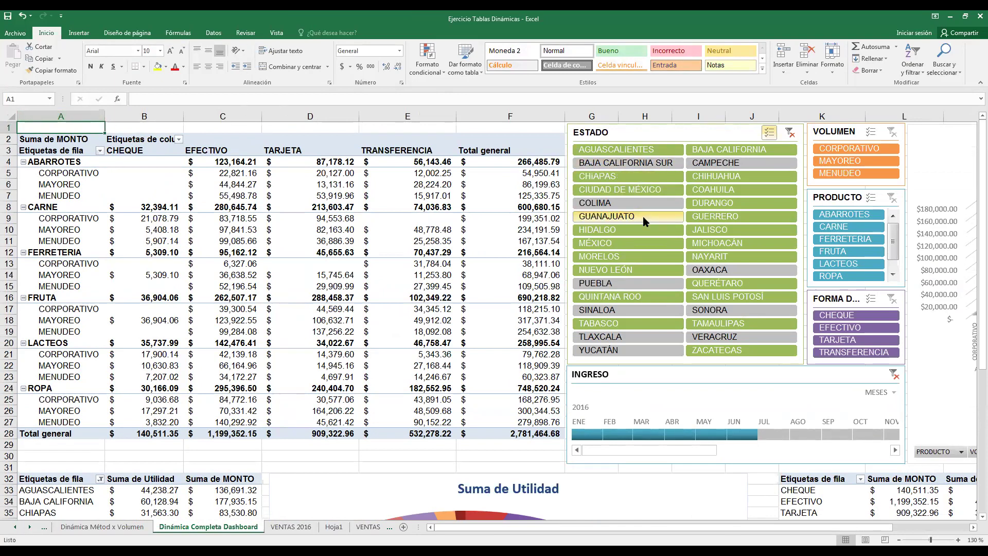
Step: Adjust the ESTADO slicer to include COLIMA and PUEBLA and to exclude GUANAJUATO, MÉXICO and NUEVO LEÓN
{"action": "left_click", "coordinate": [627, 205]}
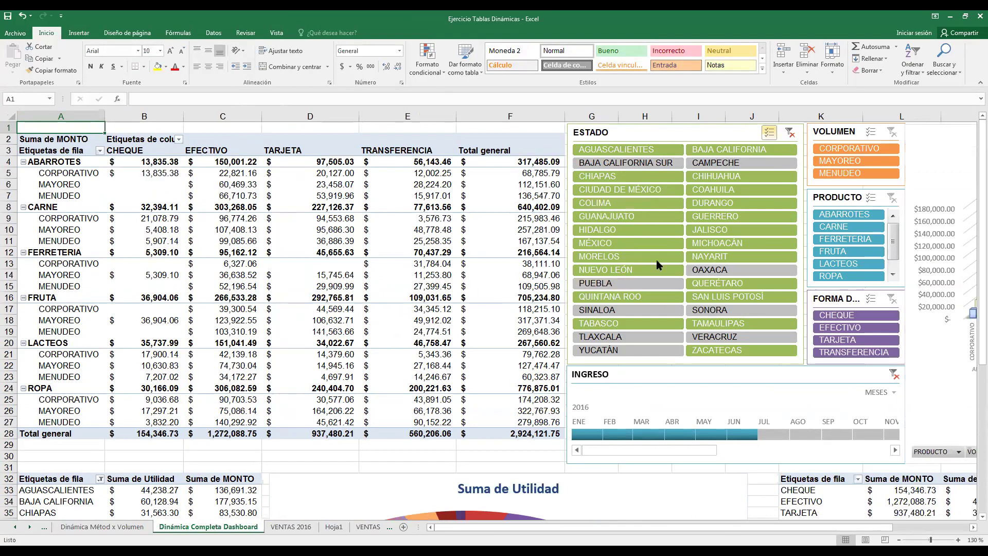
{"action": "left_click", "coordinate": [632, 220]}
{"action": "left_click", "coordinate": [631, 219]}
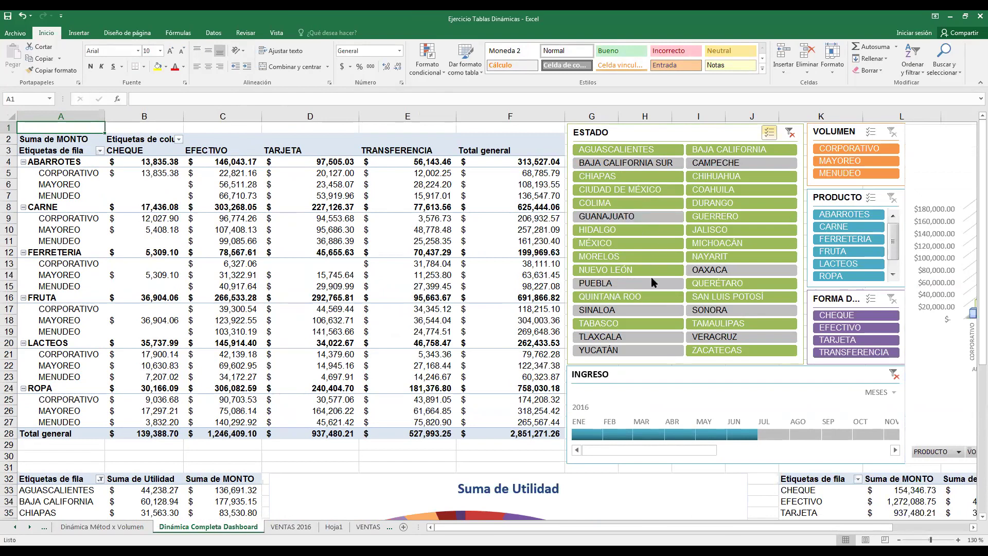
{"action": "left_click", "coordinate": [643, 243]}
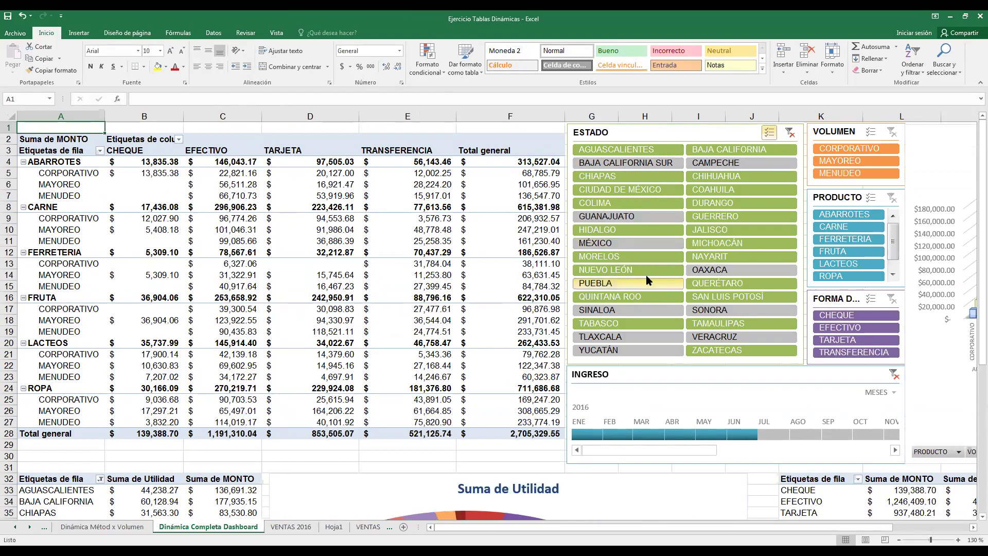
{"action": "left_click", "coordinate": [648, 271]}
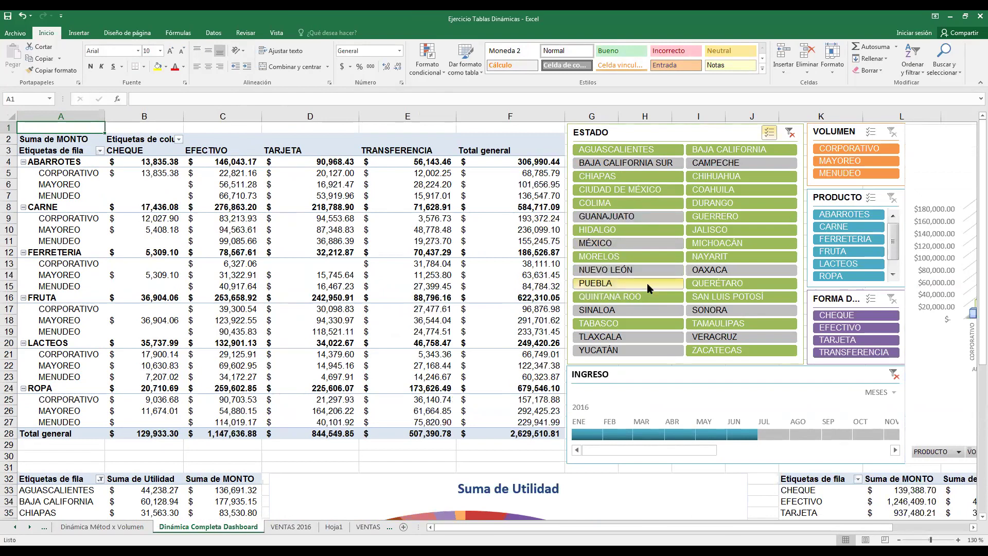
{"action": "left_click", "coordinate": [647, 283]}
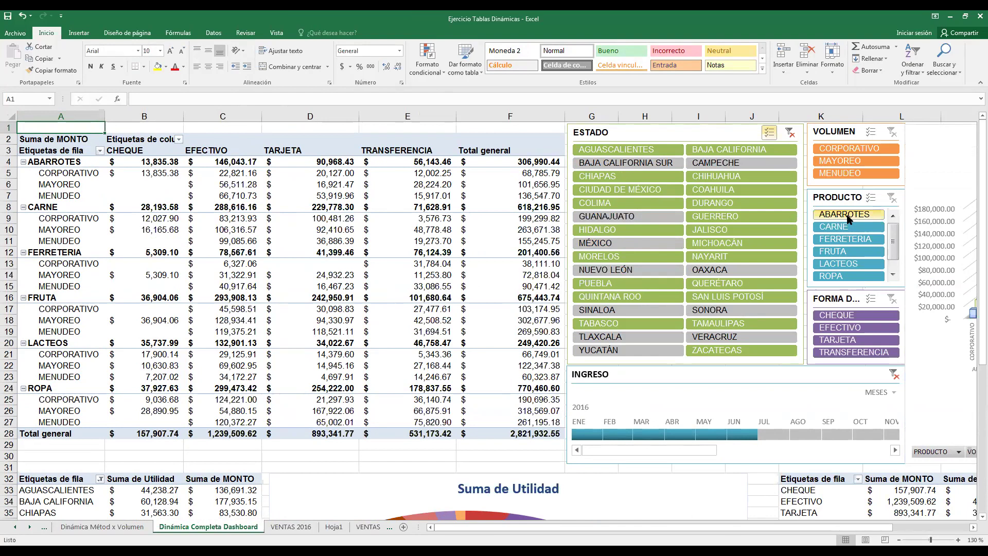
Step: Enable multiple selection in the PRODUCTO slicer and exclude CARNE, FRUTA and LACTEOS
{"action": "left_click", "coordinate": [871, 197]}
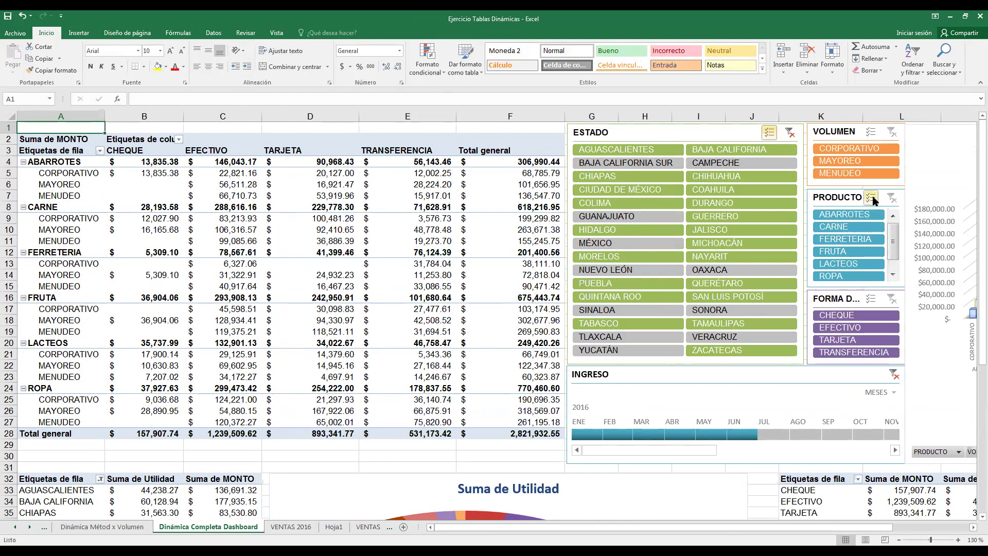
{"action": "left_click", "coordinate": [856, 229]}
{"action": "left_click", "coordinate": [849, 252]}
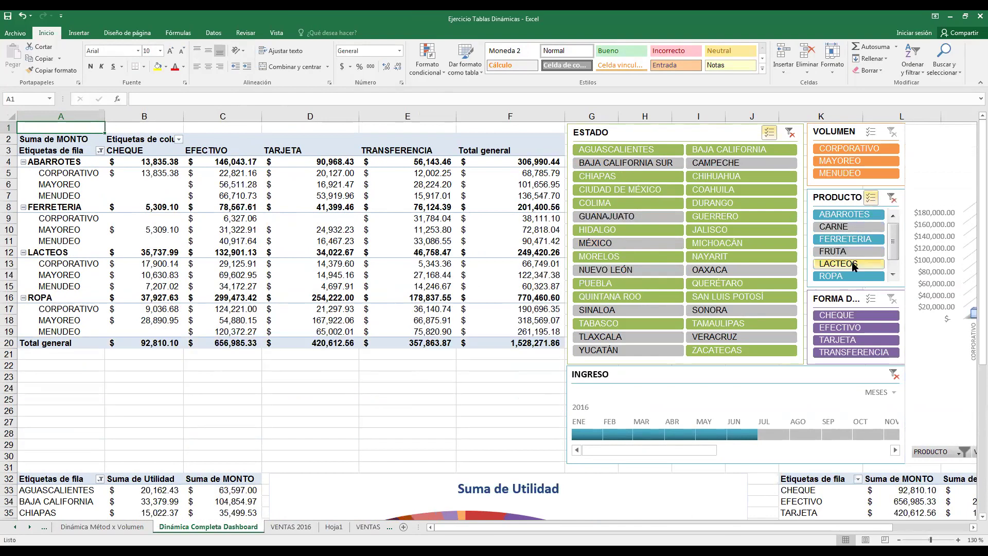
{"action": "left_click", "coordinate": [852, 264]}
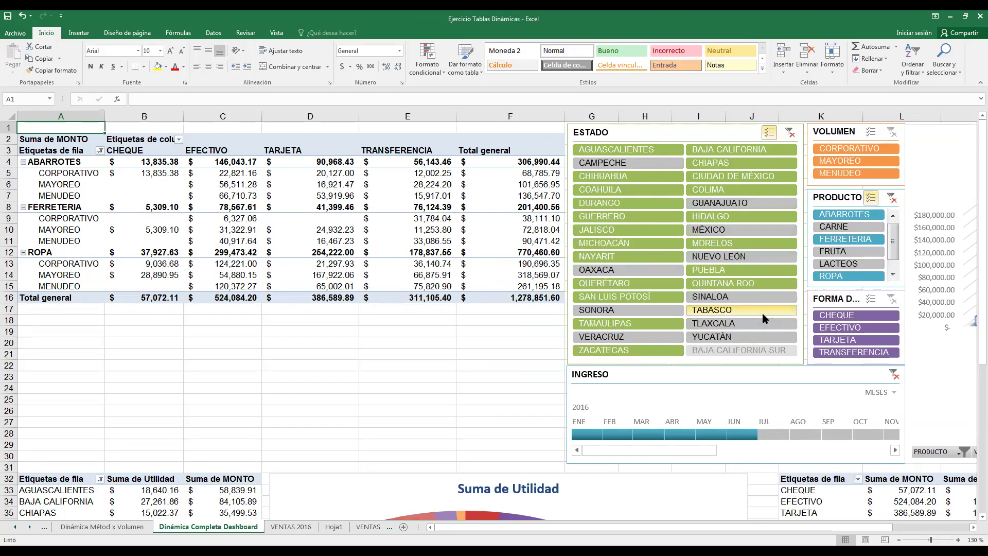
Step: Filter the dashboard to the MAYOREO volume only and check the product column chart
{"action": "left_click", "coordinate": [855, 161]}
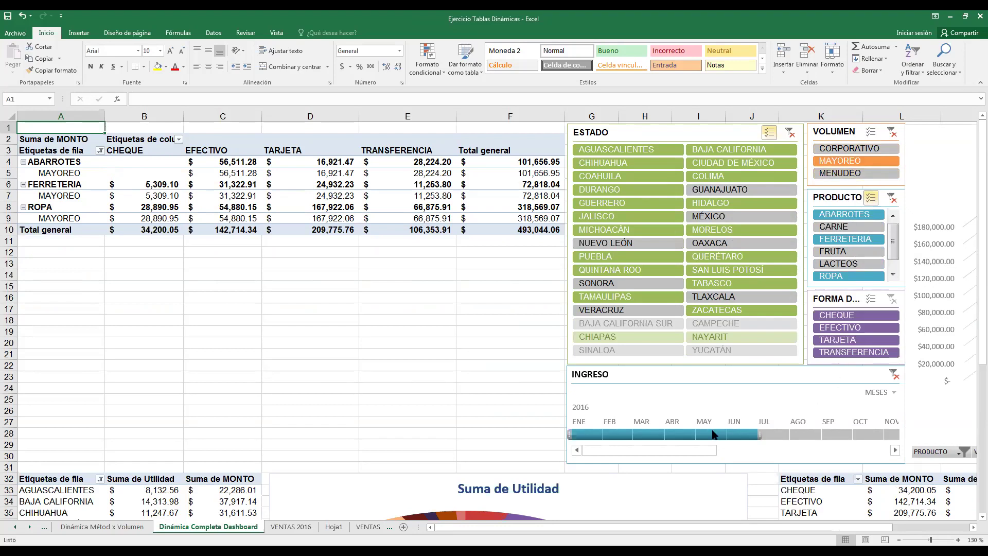
{"action": "left_click", "coordinate": [972, 528]}
{"action": "left_click", "coordinate": [972, 528]}
{"action": "left_click", "coordinate": [973, 528]}
{"action": "left_click", "coordinate": [972, 527]}
{"action": "left_click", "coordinate": [972, 528]}
{"action": "left_click", "coordinate": [973, 528]}
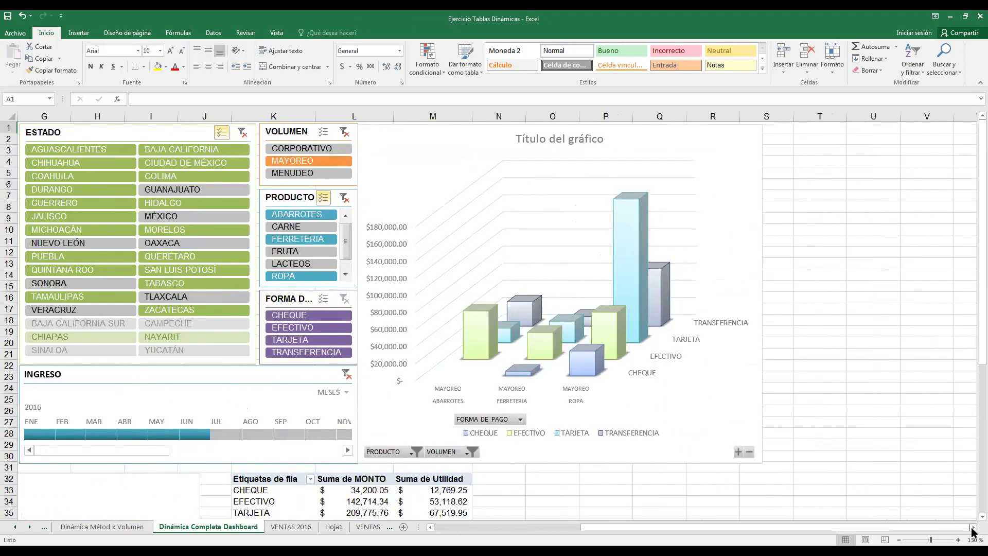
Step: Exclude and re-include DURANGO in the ESTADO slicer, and add GUANAJUATO to the selection
{"action": "left_click", "coordinate": [48, 192]}
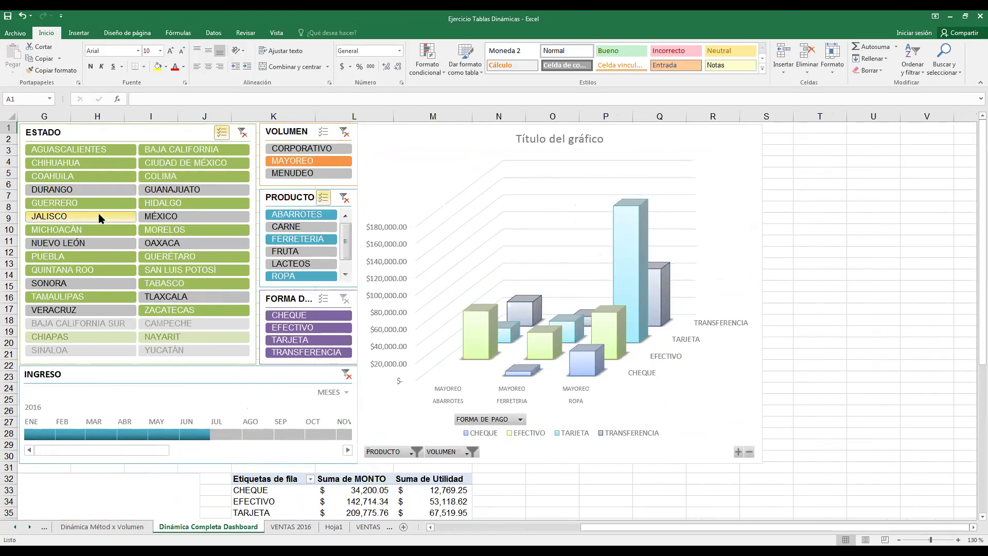
{"action": "left_click", "coordinate": [106, 192]}
{"action": "left_click", "coordinate": [191, 191]}
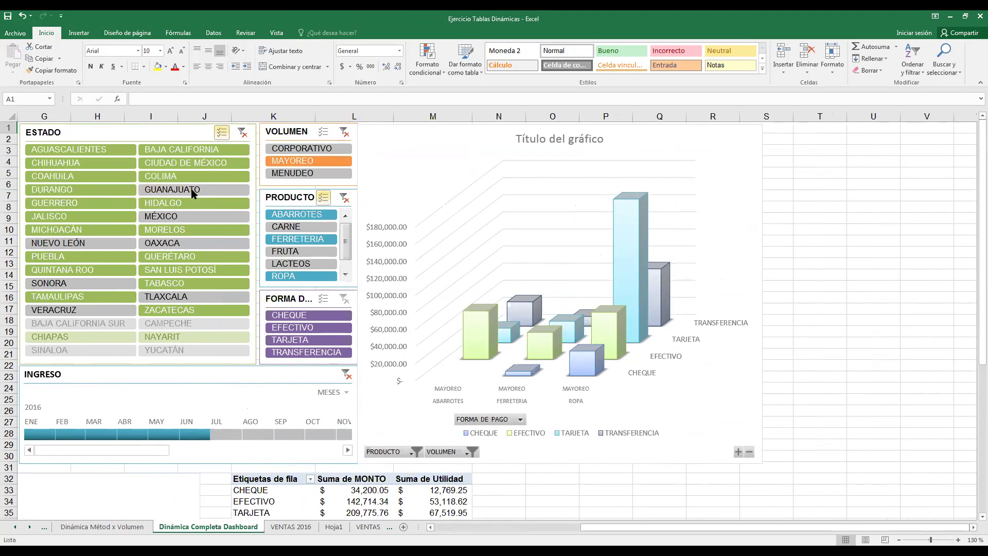
Step: Try the VOLUMEN slicer on CORPORATIVO, clear its filter, and add CARNE and FRUTA back in the PRODUCTO slicer
{"action": "left_click", "coordinate": [310, 148]}
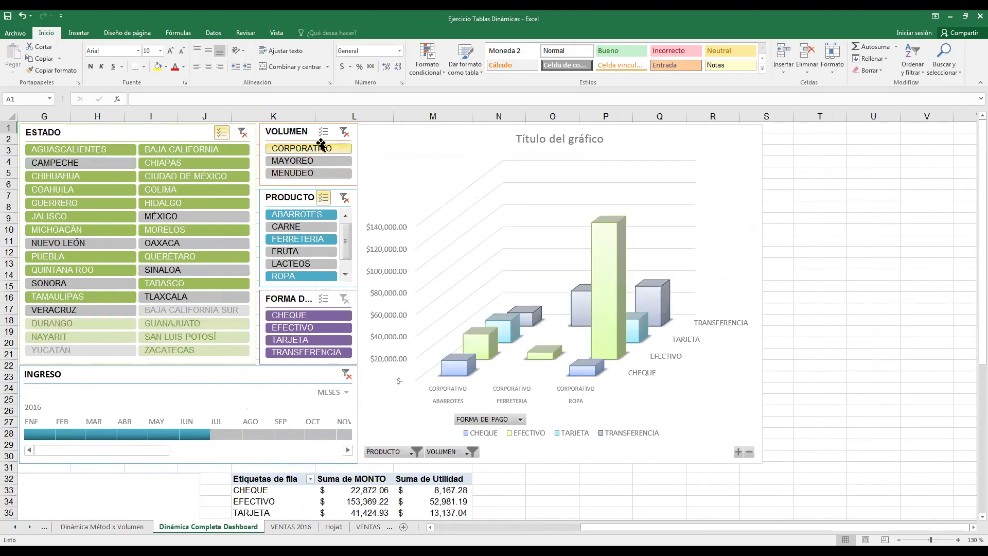
{"action": "left_click", "coordinate": [343, 133]}
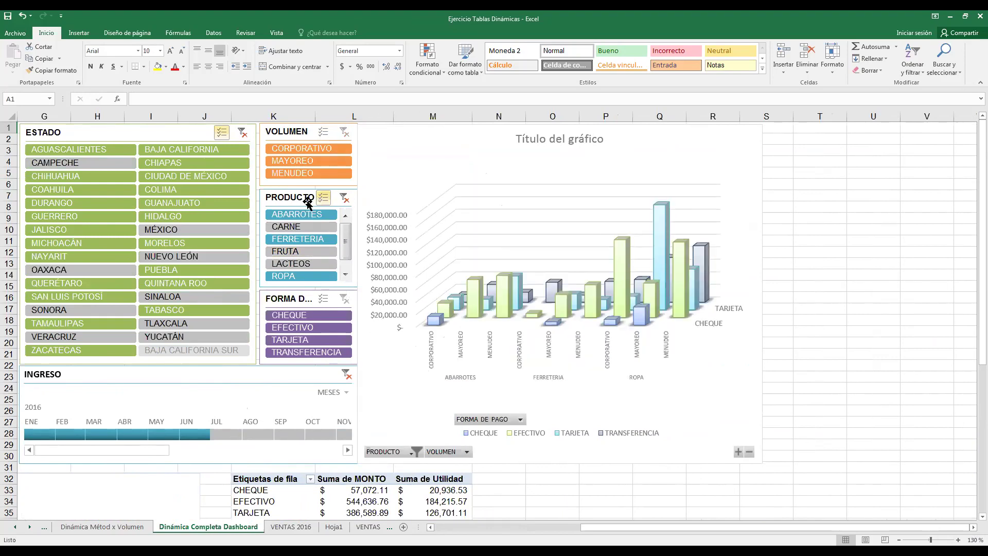
{"action": "left_click", "coordinate": [313, 227]}
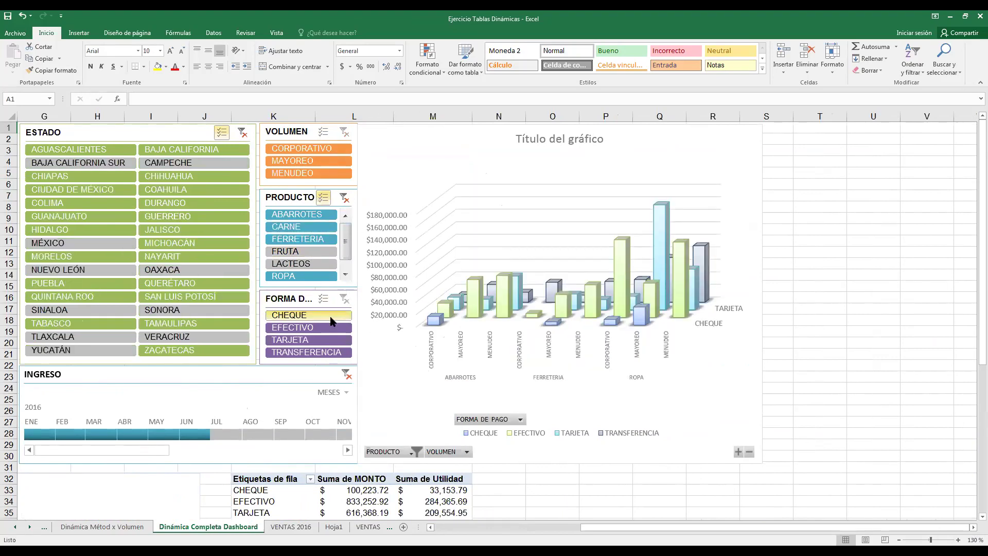
{"action": "left_click", "coordinate": [310, 249]}
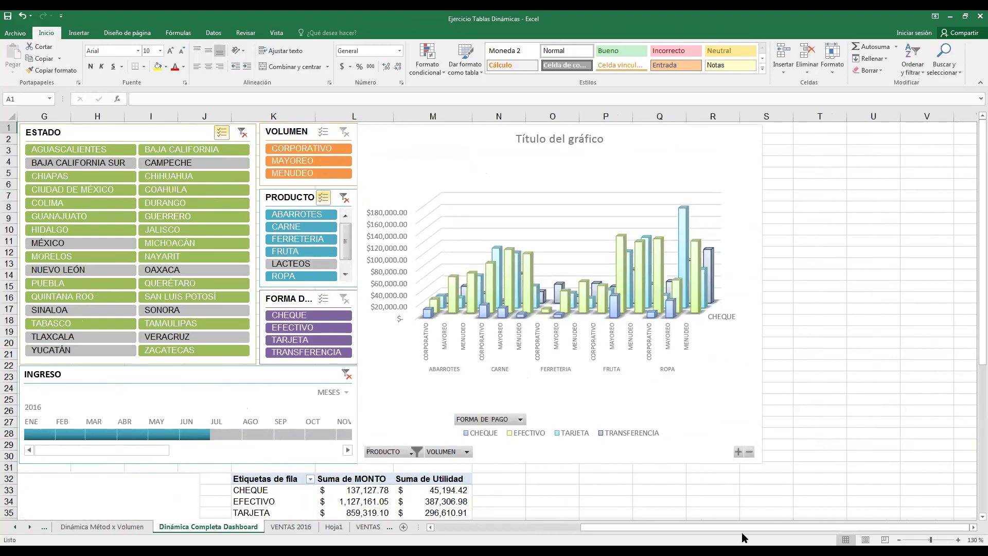
Step: Filter the INGRESO timeline to ABR through JUN 2016, check the charts, and change the period to ENE through MAR 2016
{"action": "left_click_drag", "start_coordinate": [683, 526], "coordinate": [669, 525]}
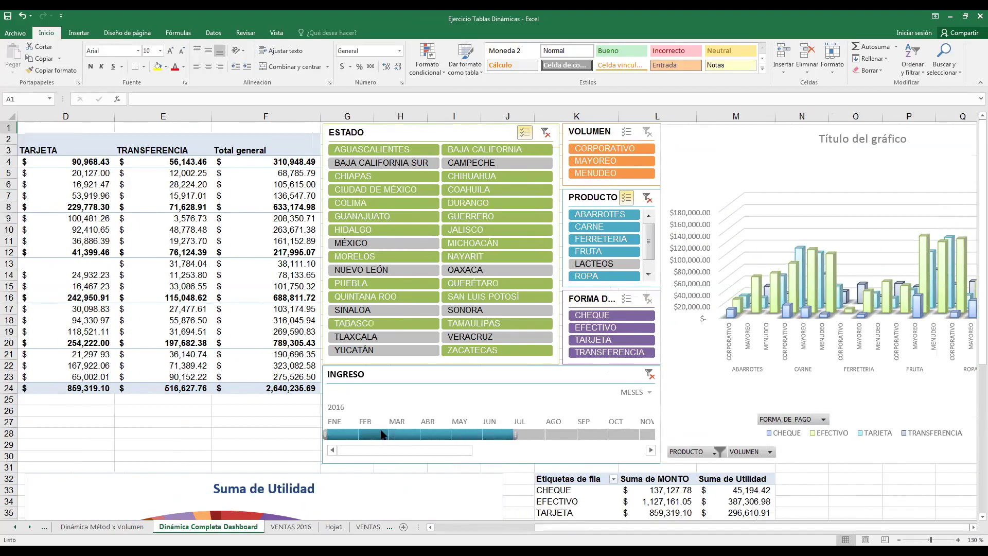
{"action": "left_click_drag", "start_coordinate": [434, 435], "coordinate": [501, 442]}
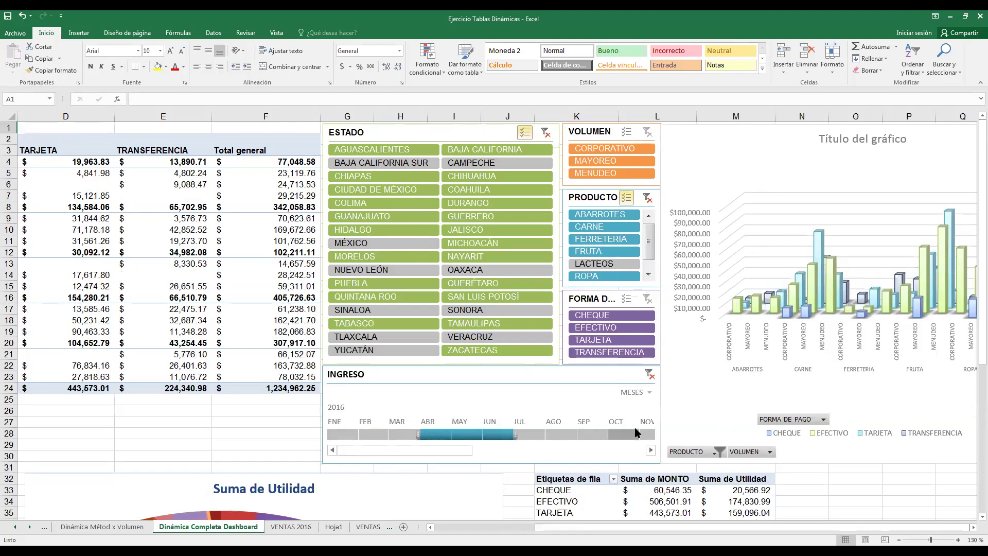
{"action": "scroll", "coordinate": [634, 432], "scroll_direction": "down", "scroll_amount": 2}
{"action": "scroll", "coordinate": [634, 427], "scroll_direction": "down", "scroll_amount": 4}
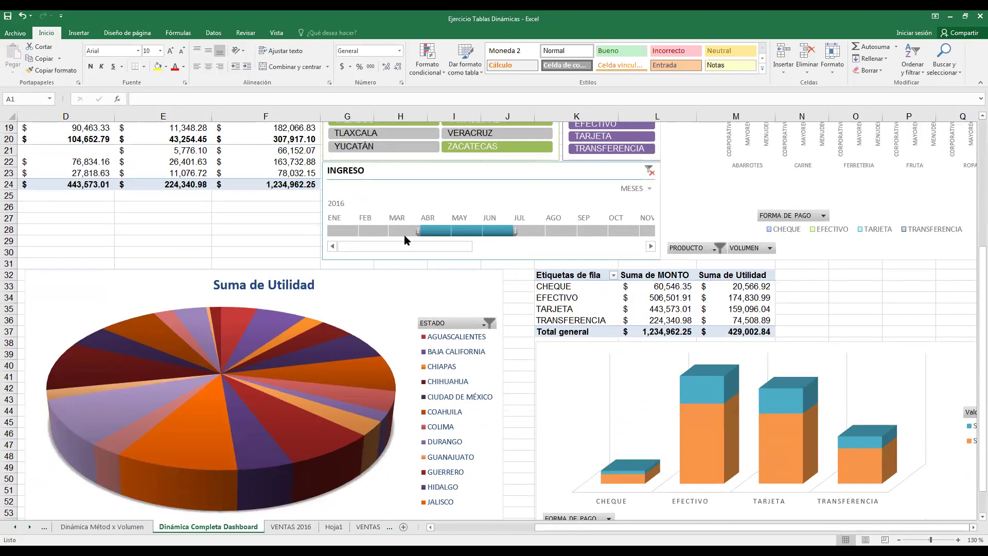
{"action": "left_click_drag", "start_coordinate": [335, 228], "coordinate": [404, 232]}
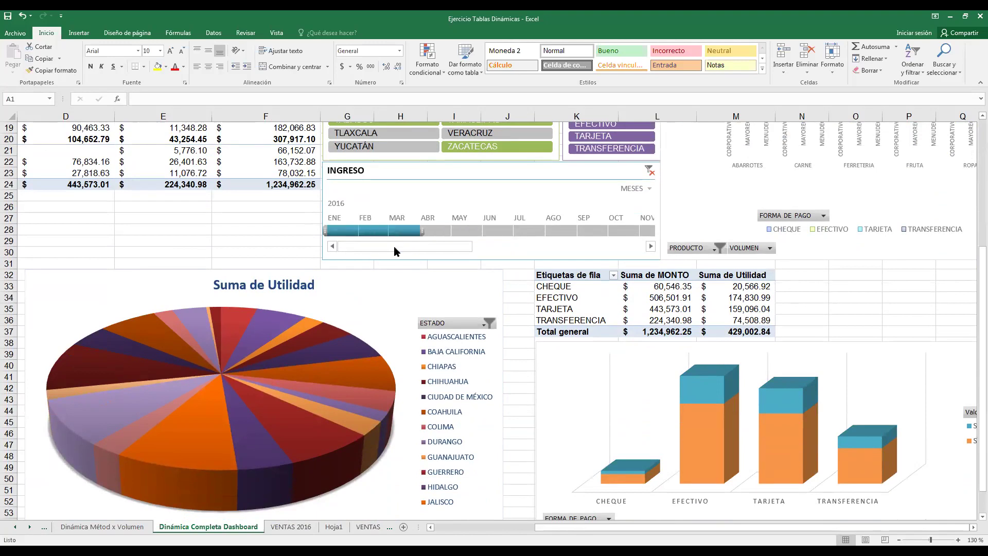